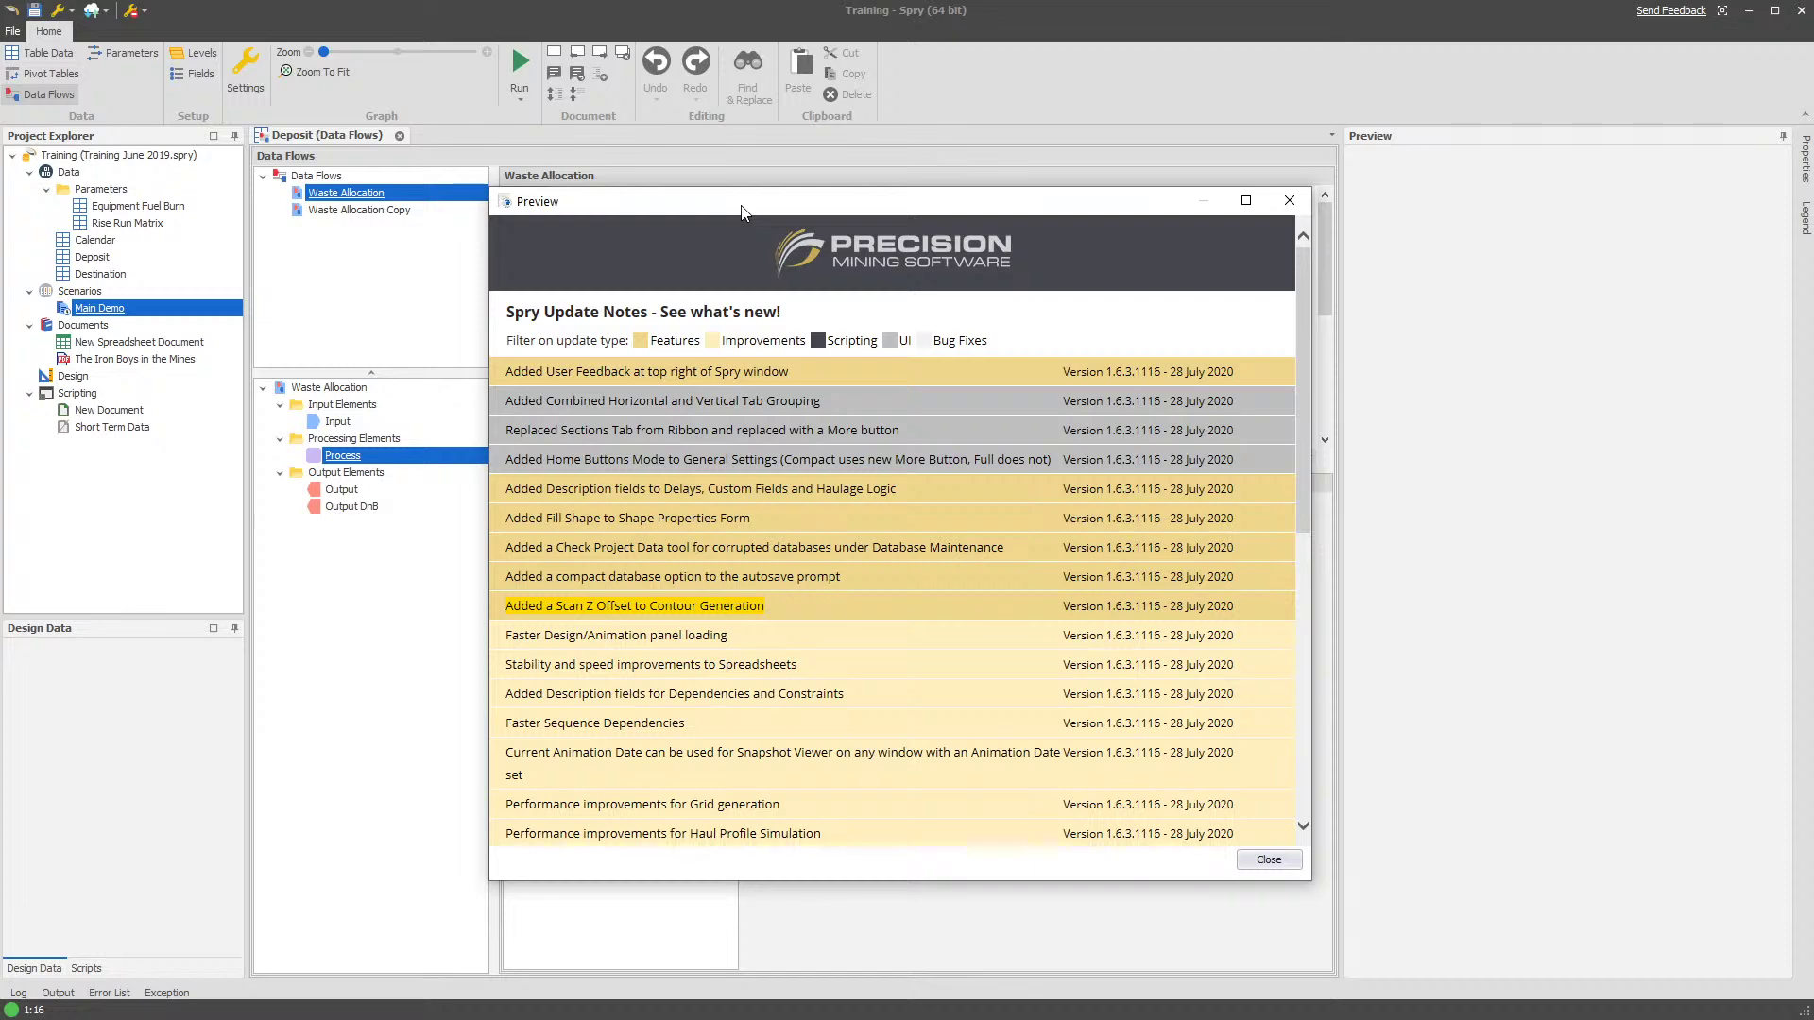
Highlight the update note about User Feedback at the top right of the Spry window and move the notes out of the way
left_click_drag(741, 213, 758, 210)
left_click_drag(561, 369, 789, 364)
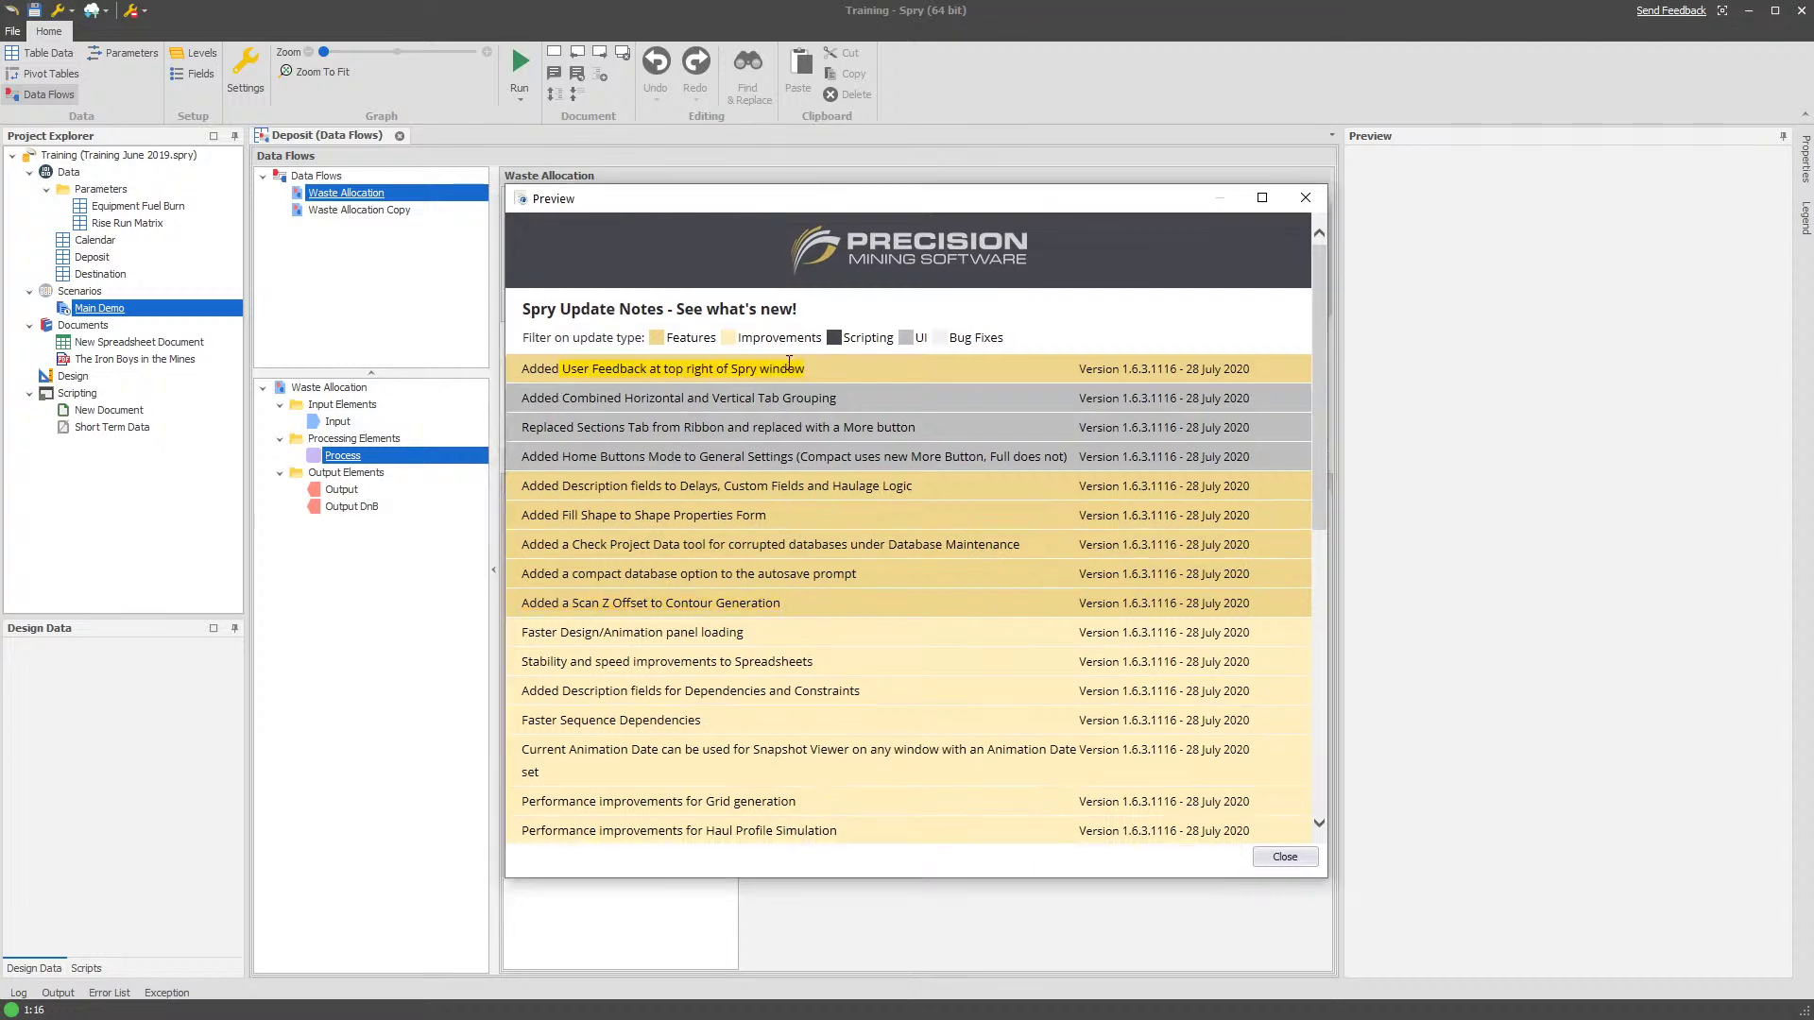
left_click_drag(835, 225, 1812, 216)
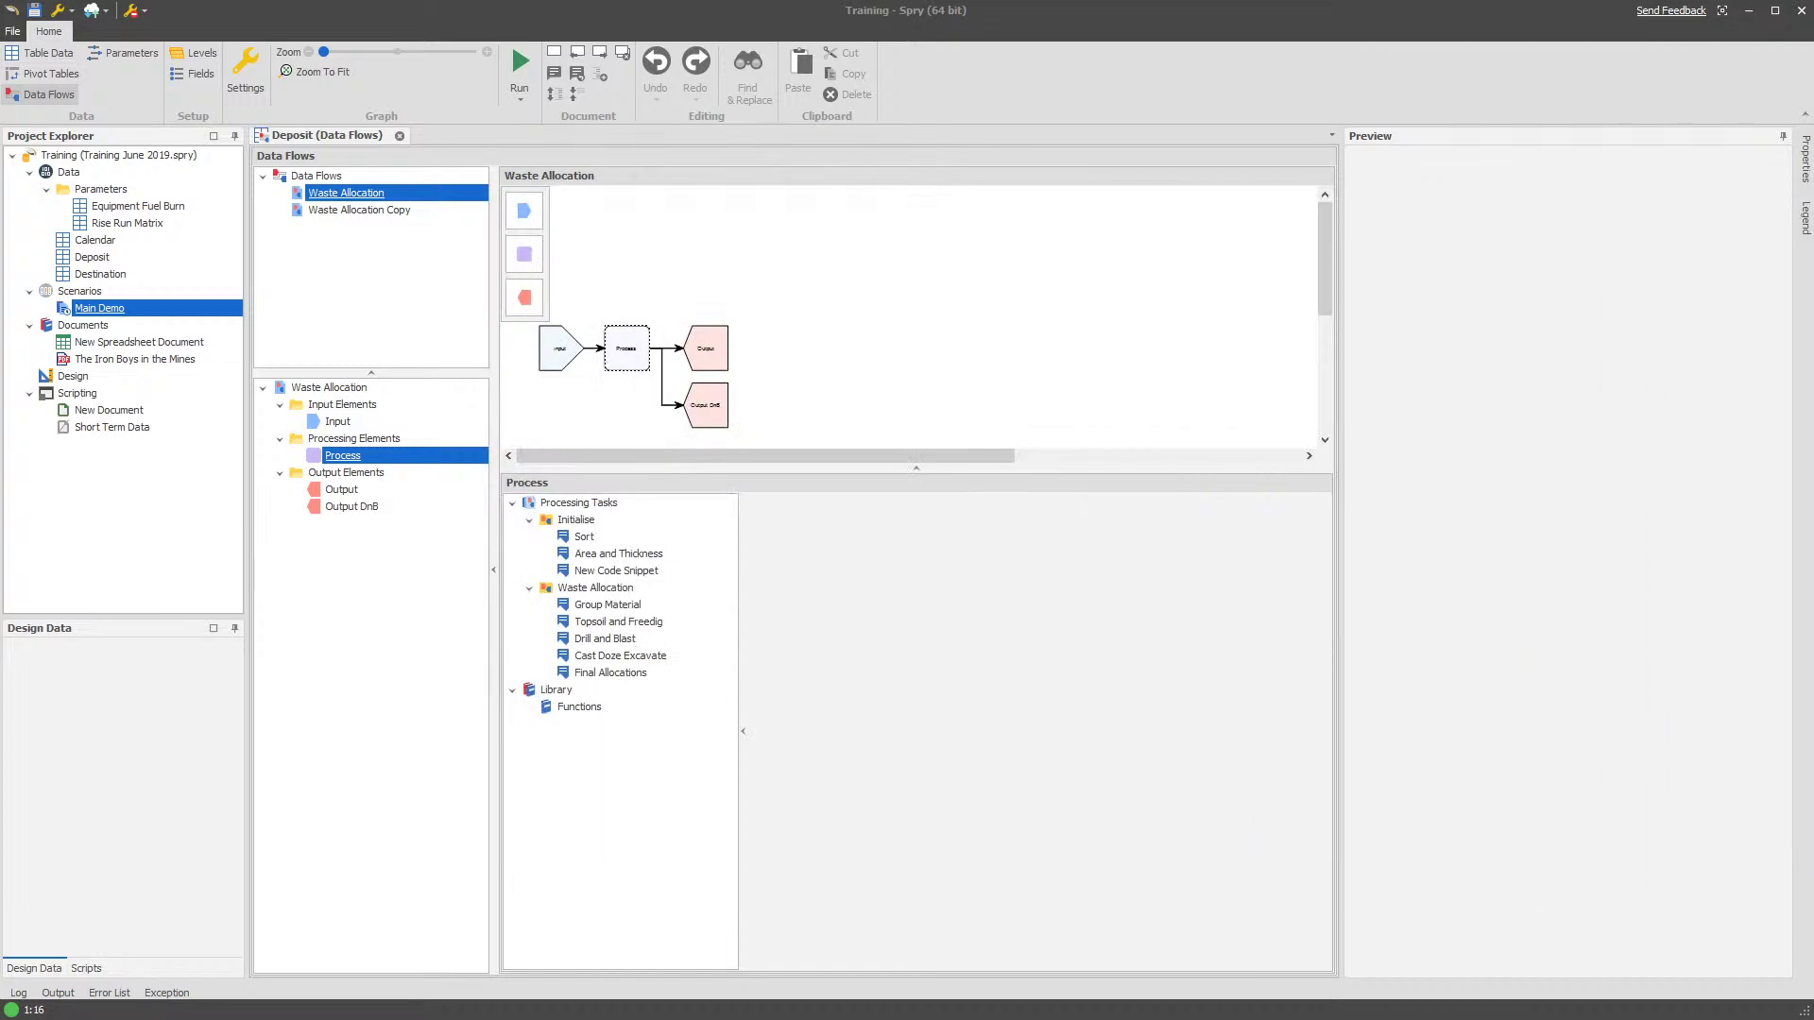
Open the Send Feedback form, view the available feedback types and close the form without sending
left_click(1666, 18)
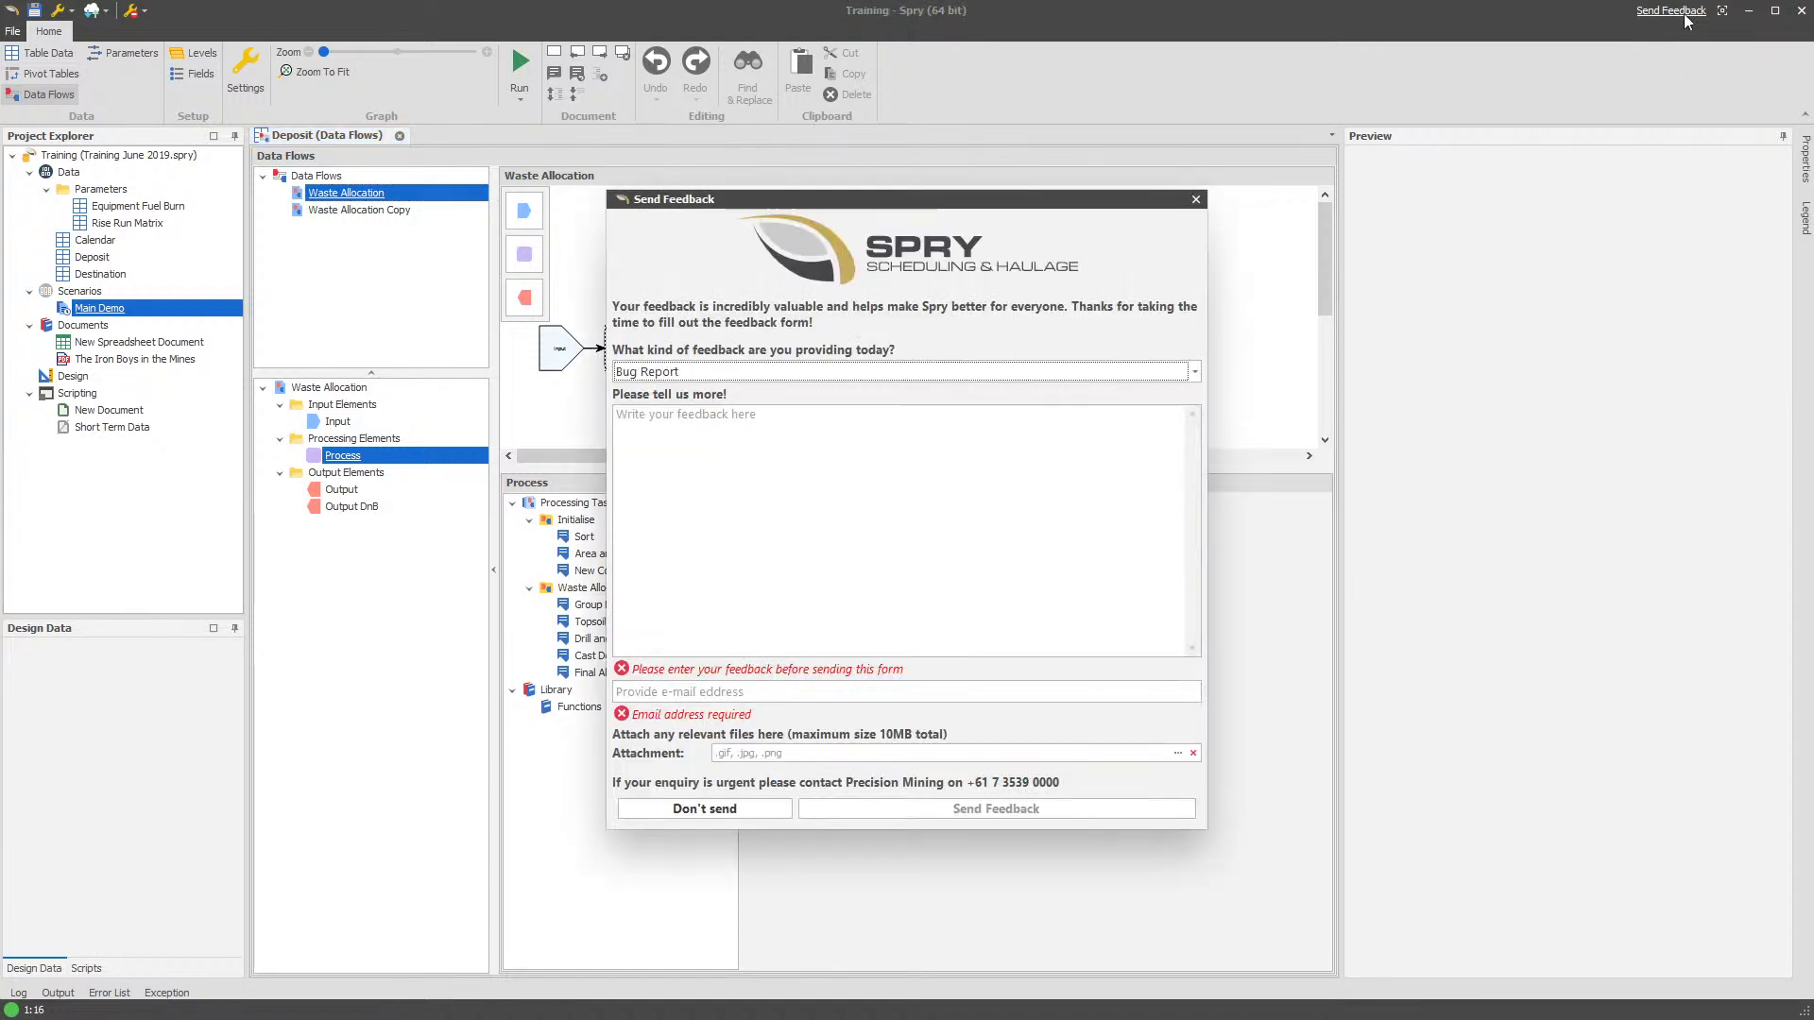
left_click(700, 374)
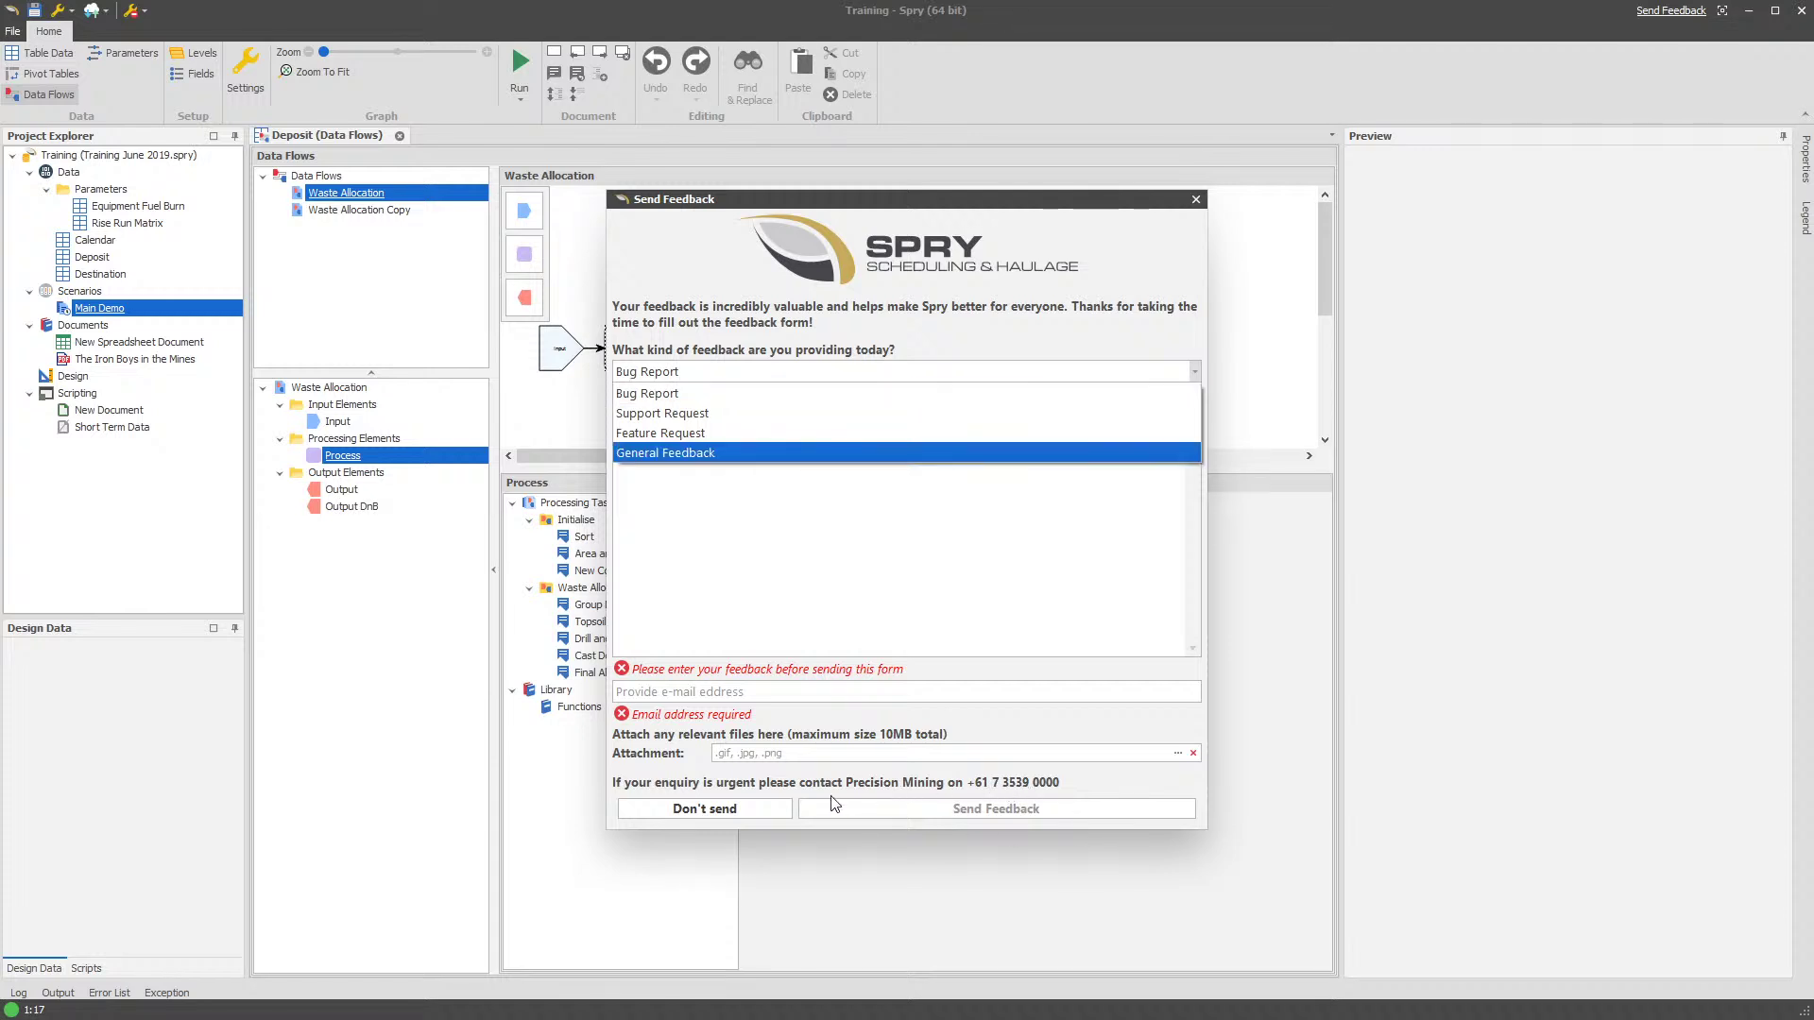
left_click(761, 809)
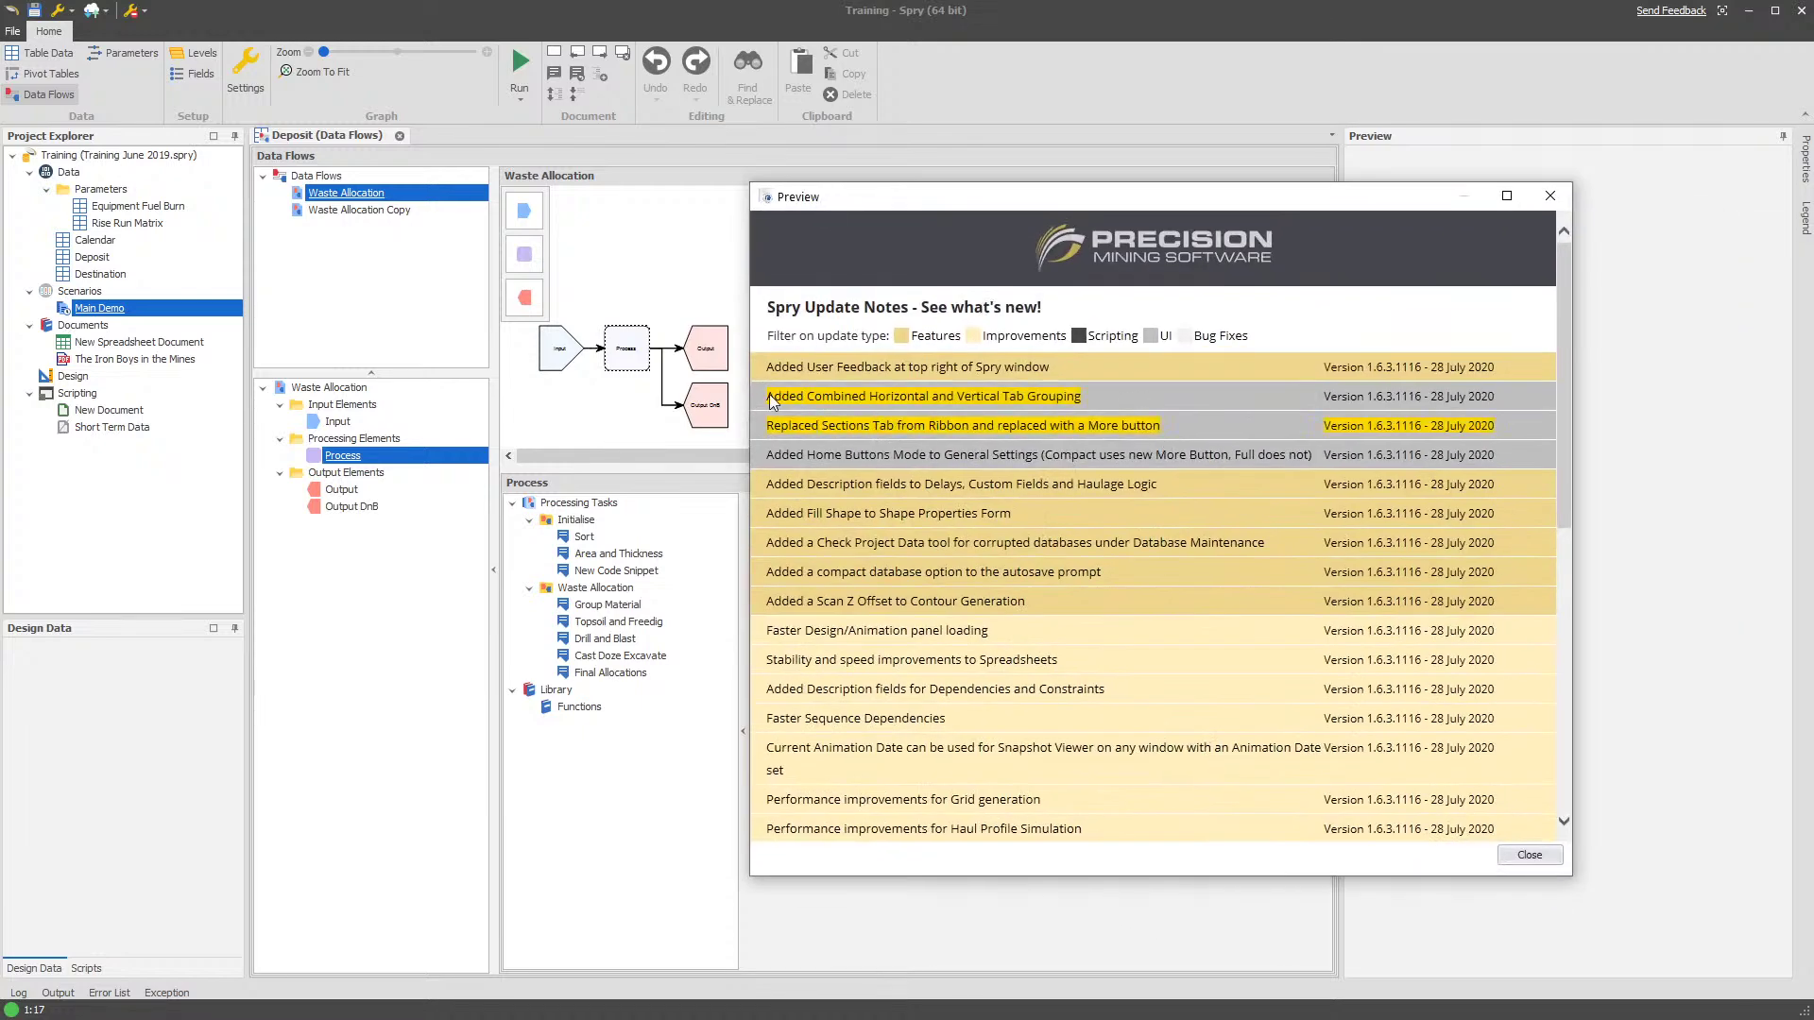
Highlight the update note on combined horizontal and vertical tab grouping and close the update notes
left_click_drag(765, 397, 1120, 393)
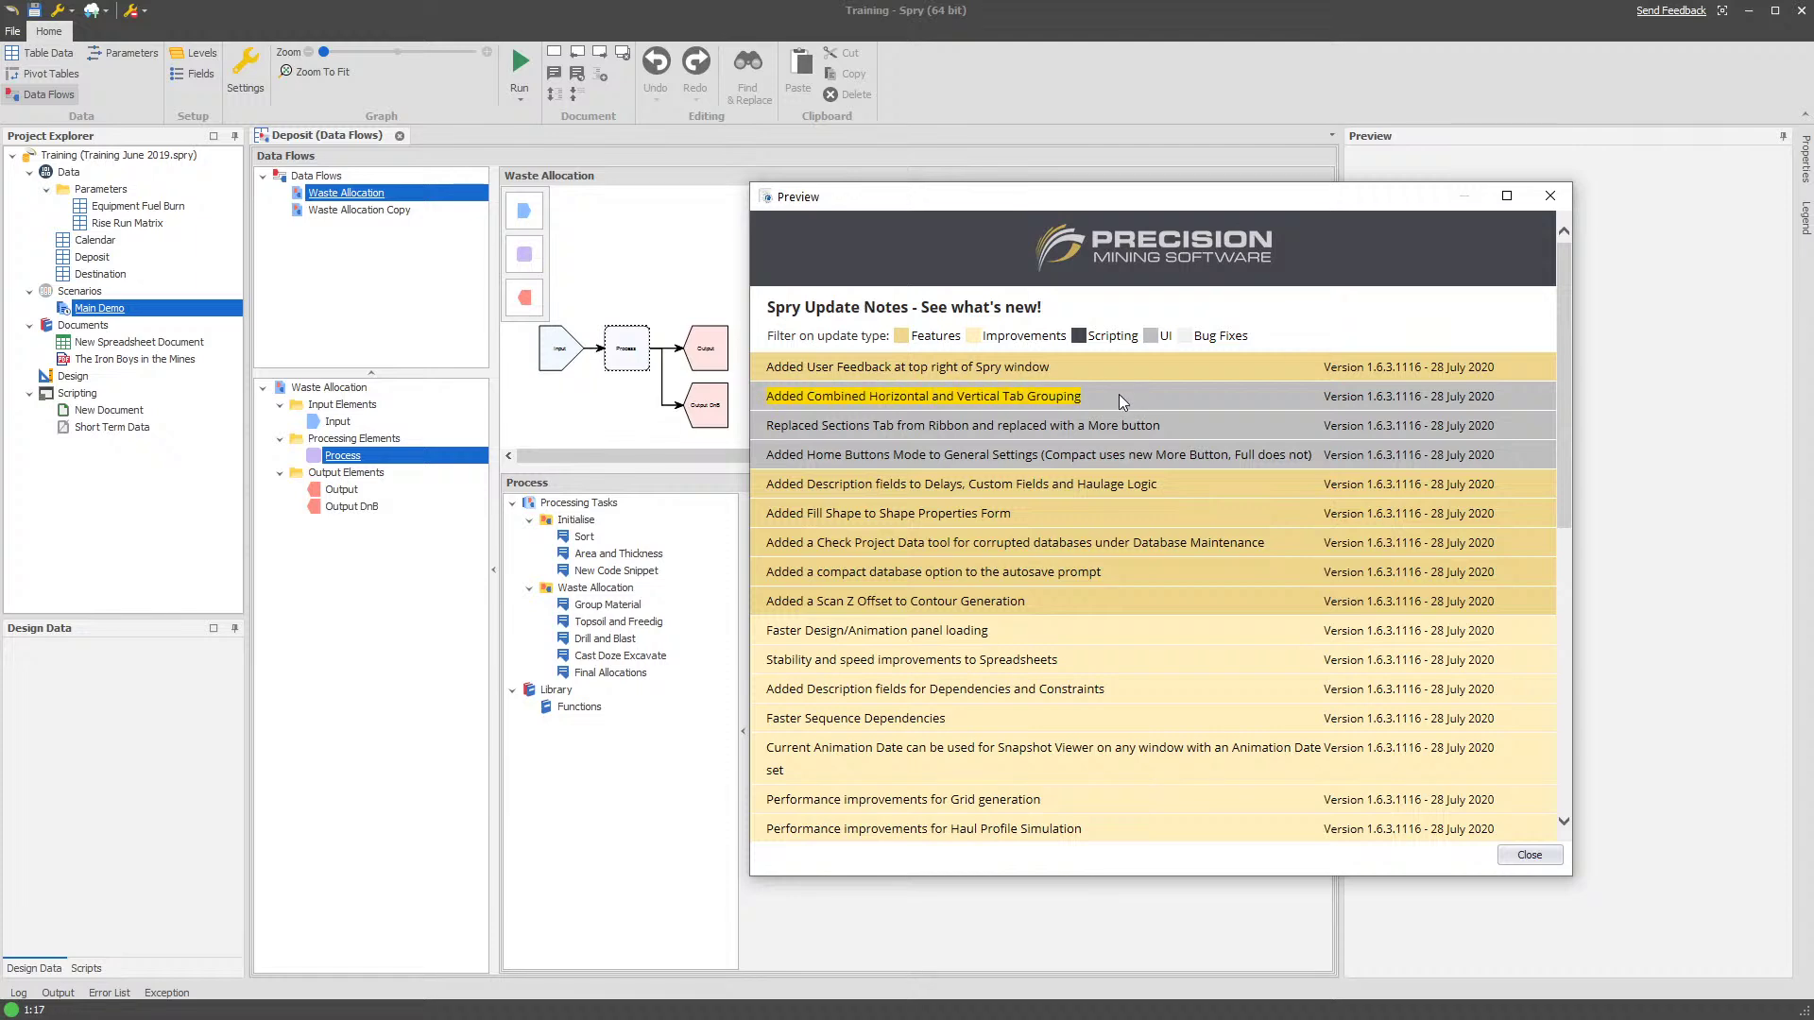
left_click(1561, 201)
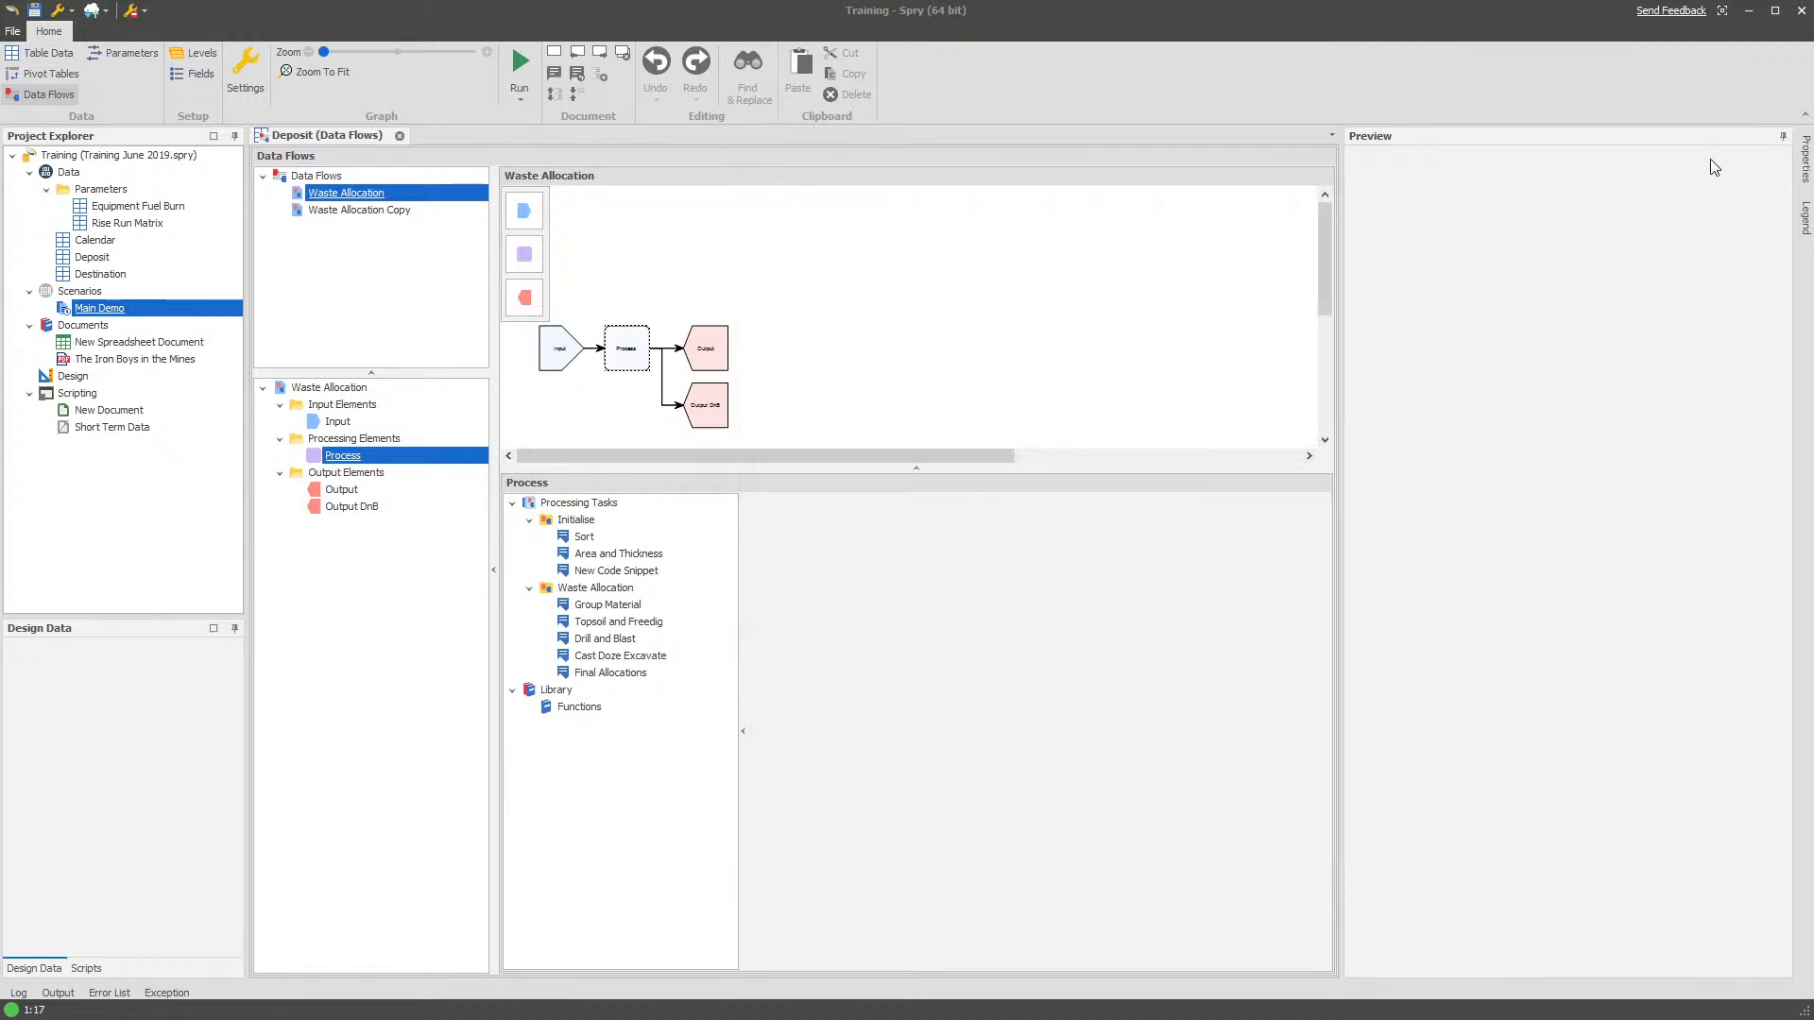
Close the Deposit data flows and open two windows of the Main Demo scenario settings
left_click(400, 135)
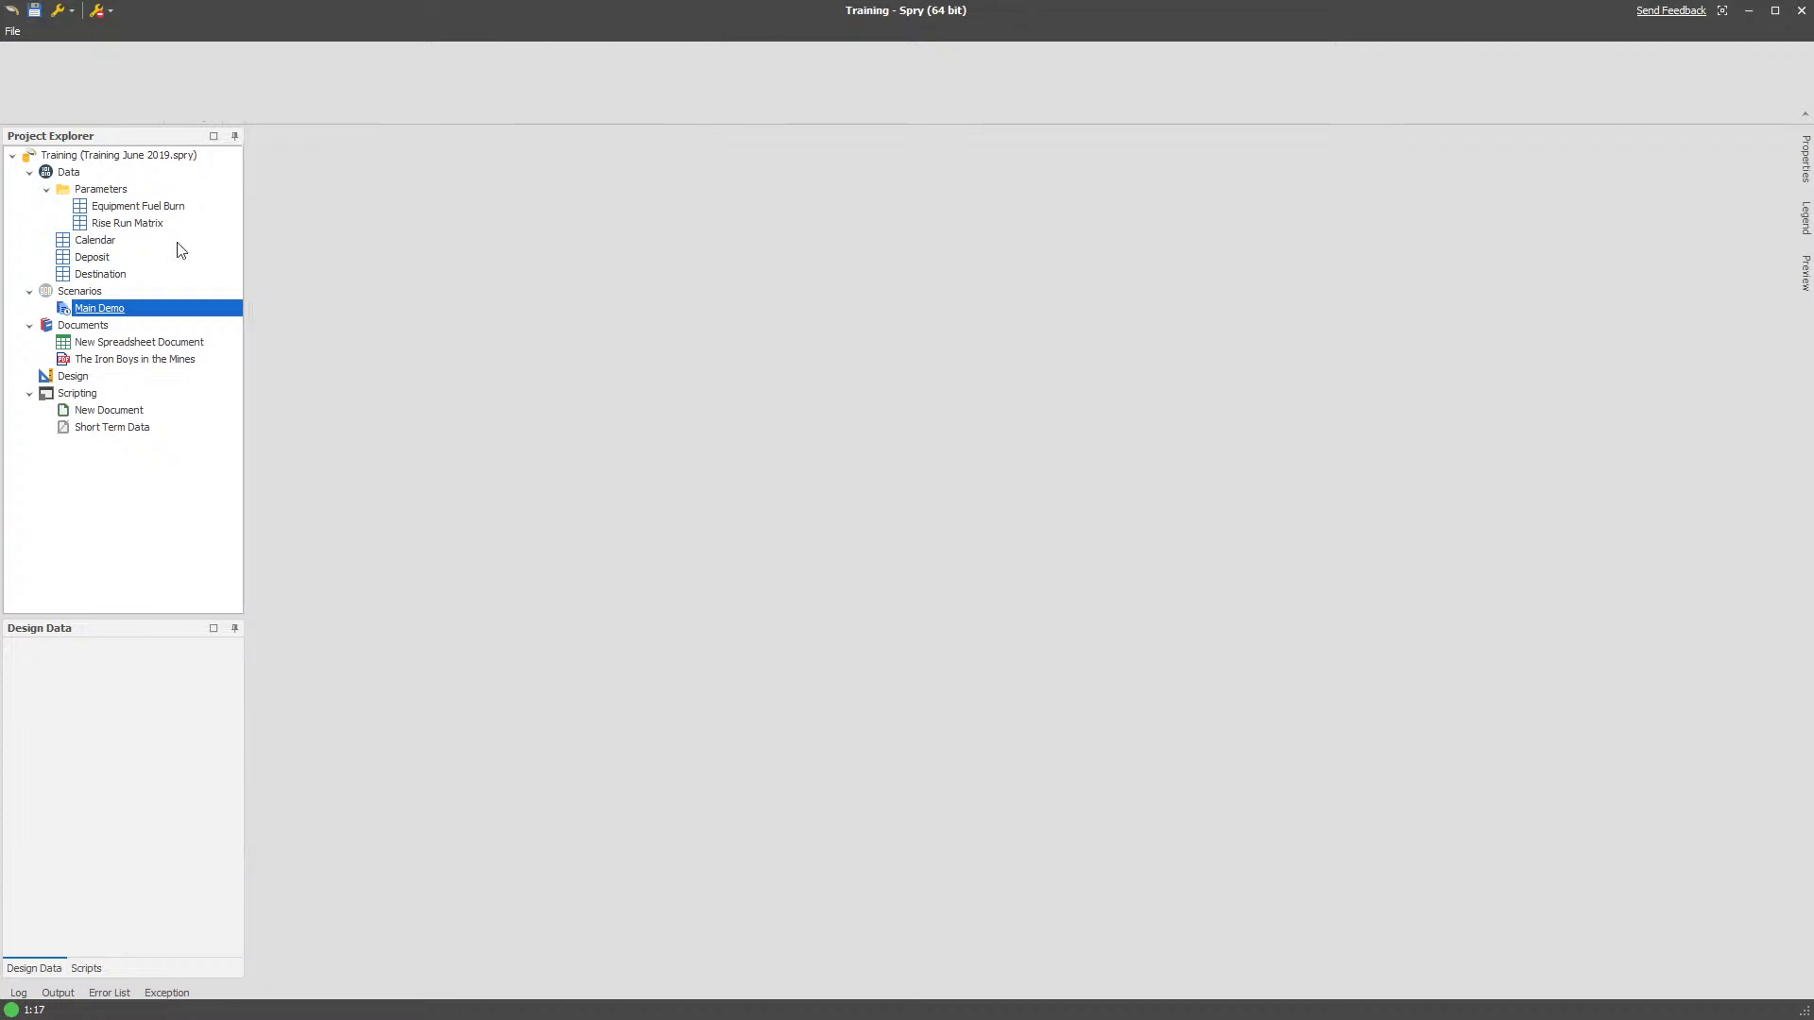
double_click(99, 308)
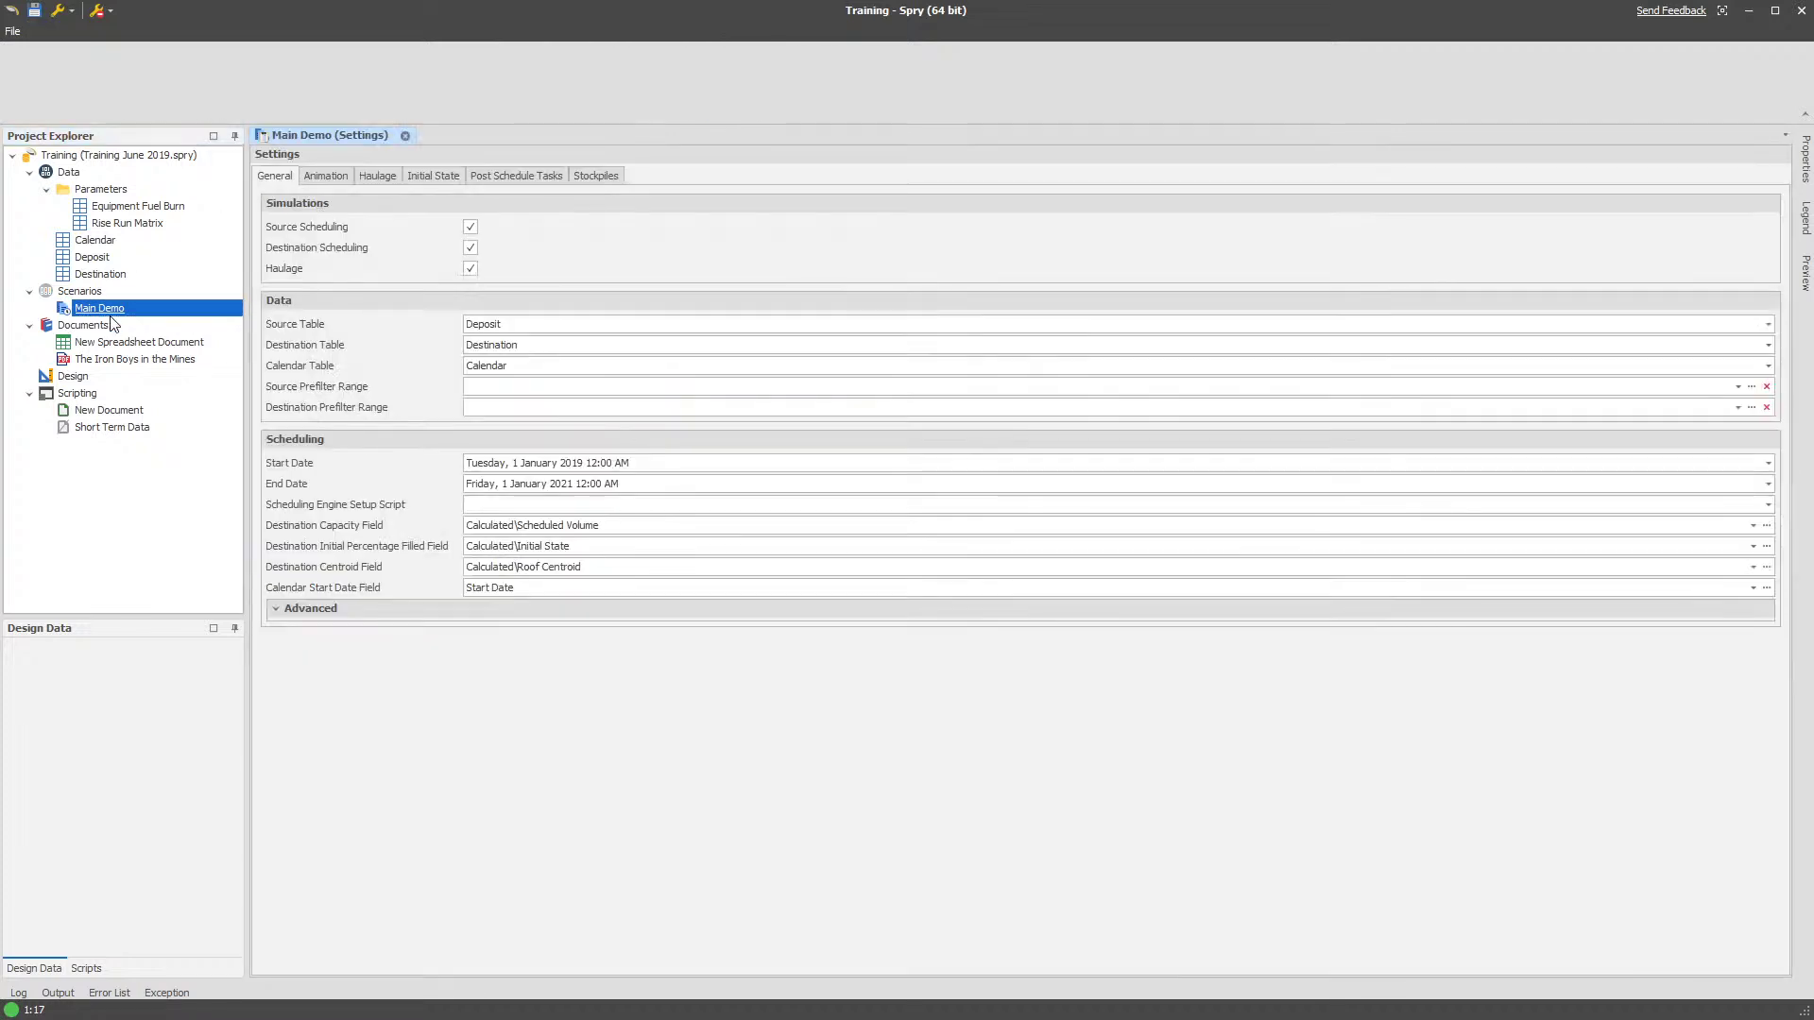
right_click(344, 139)
left_click(444, 152)
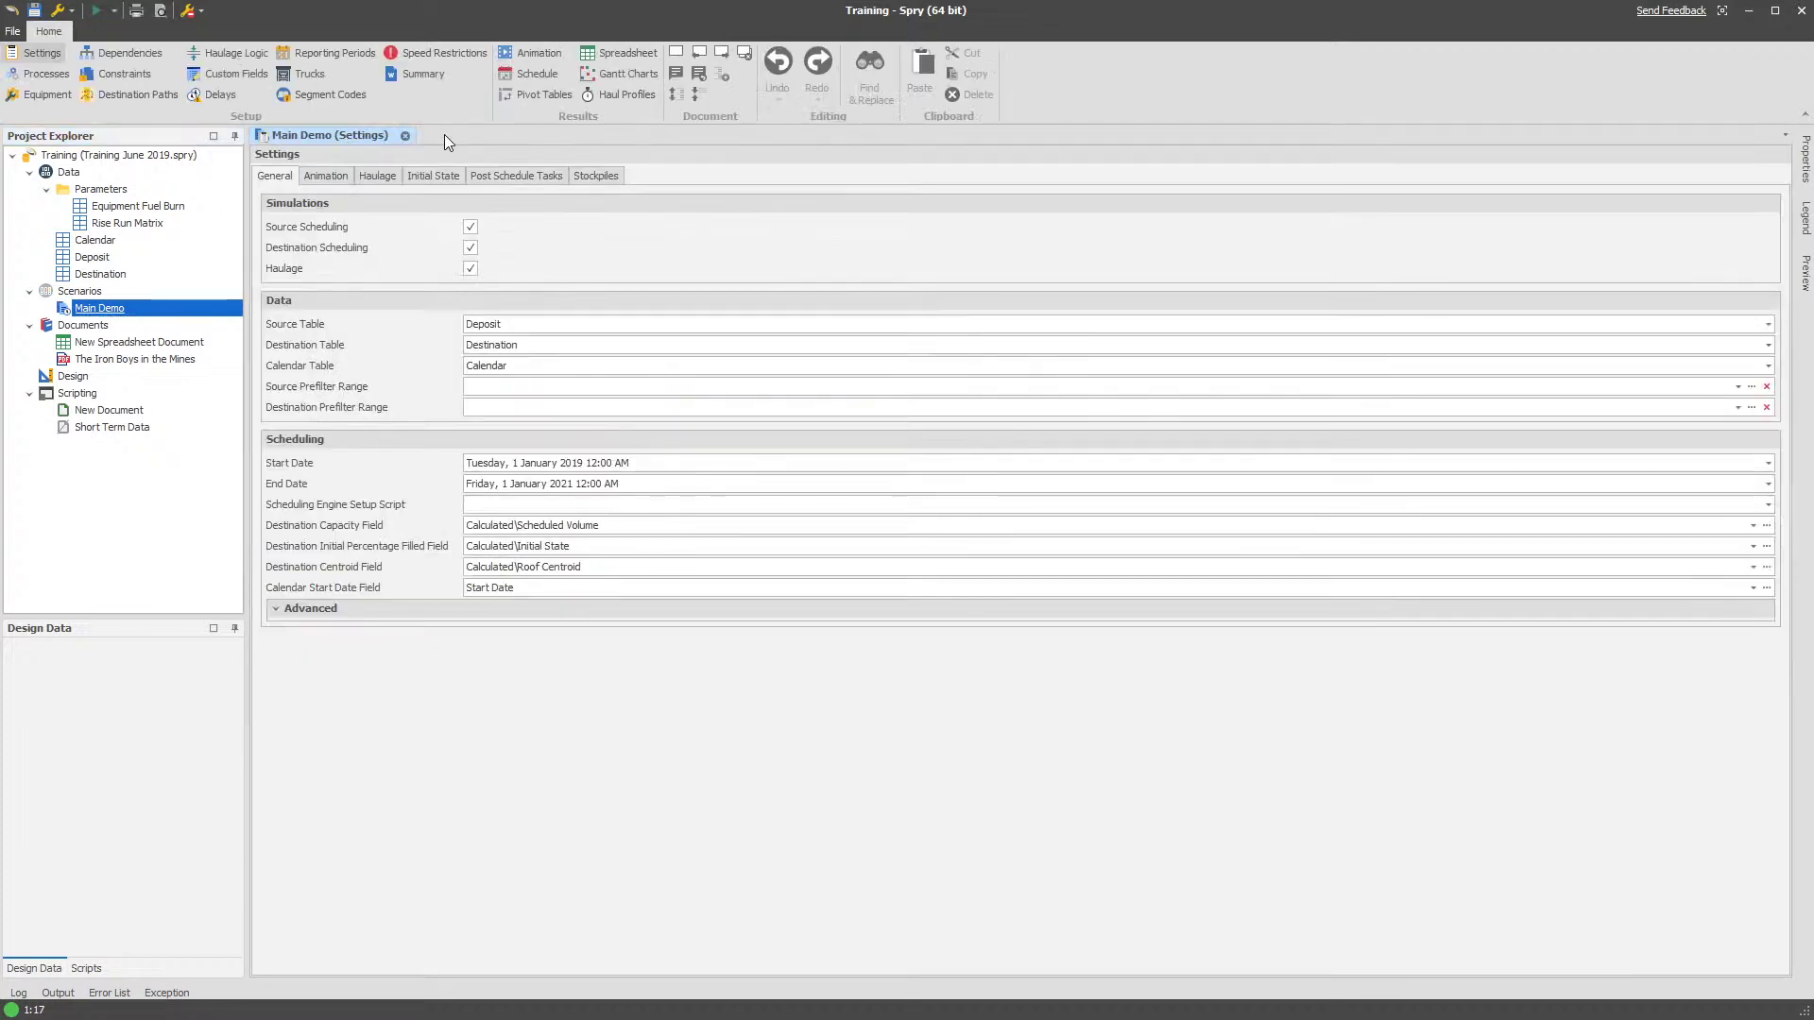
Place the second Main Demo settings window in a new vertical tab group and return it to the original group
right_click(448, 135)
left_click(709, 185)
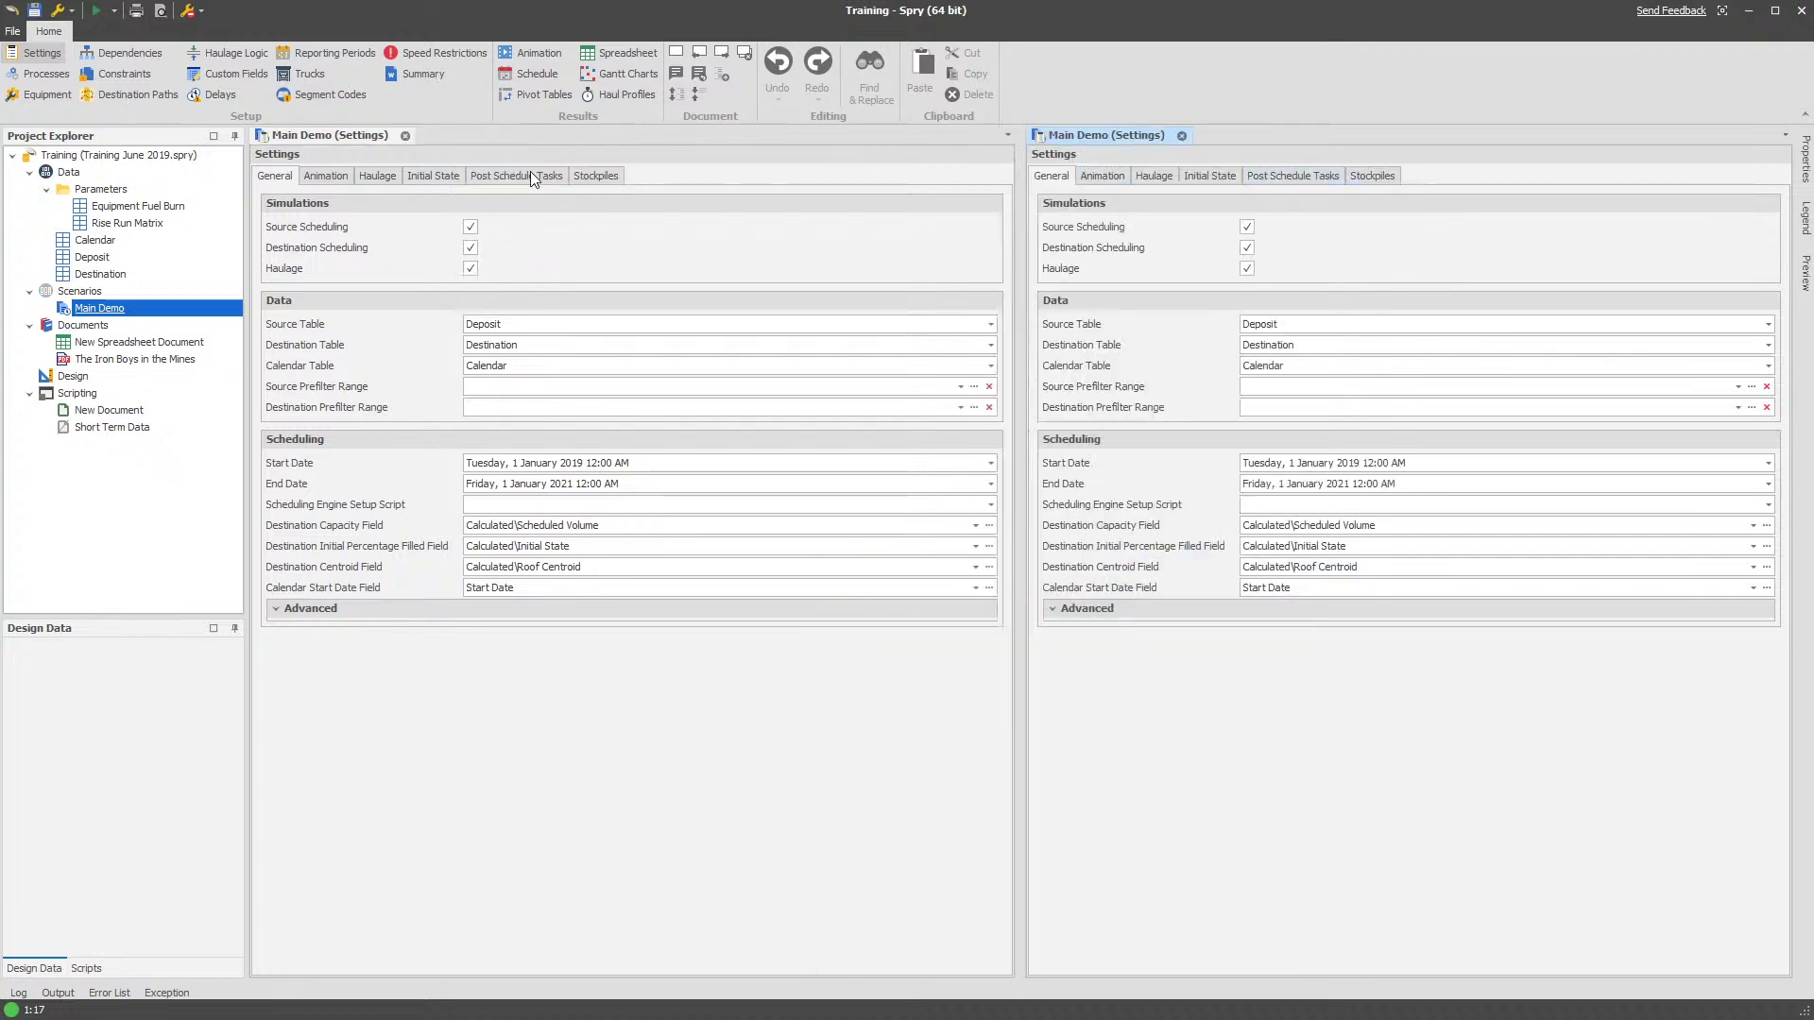
left_click_drag(459, 138, 438, 138)
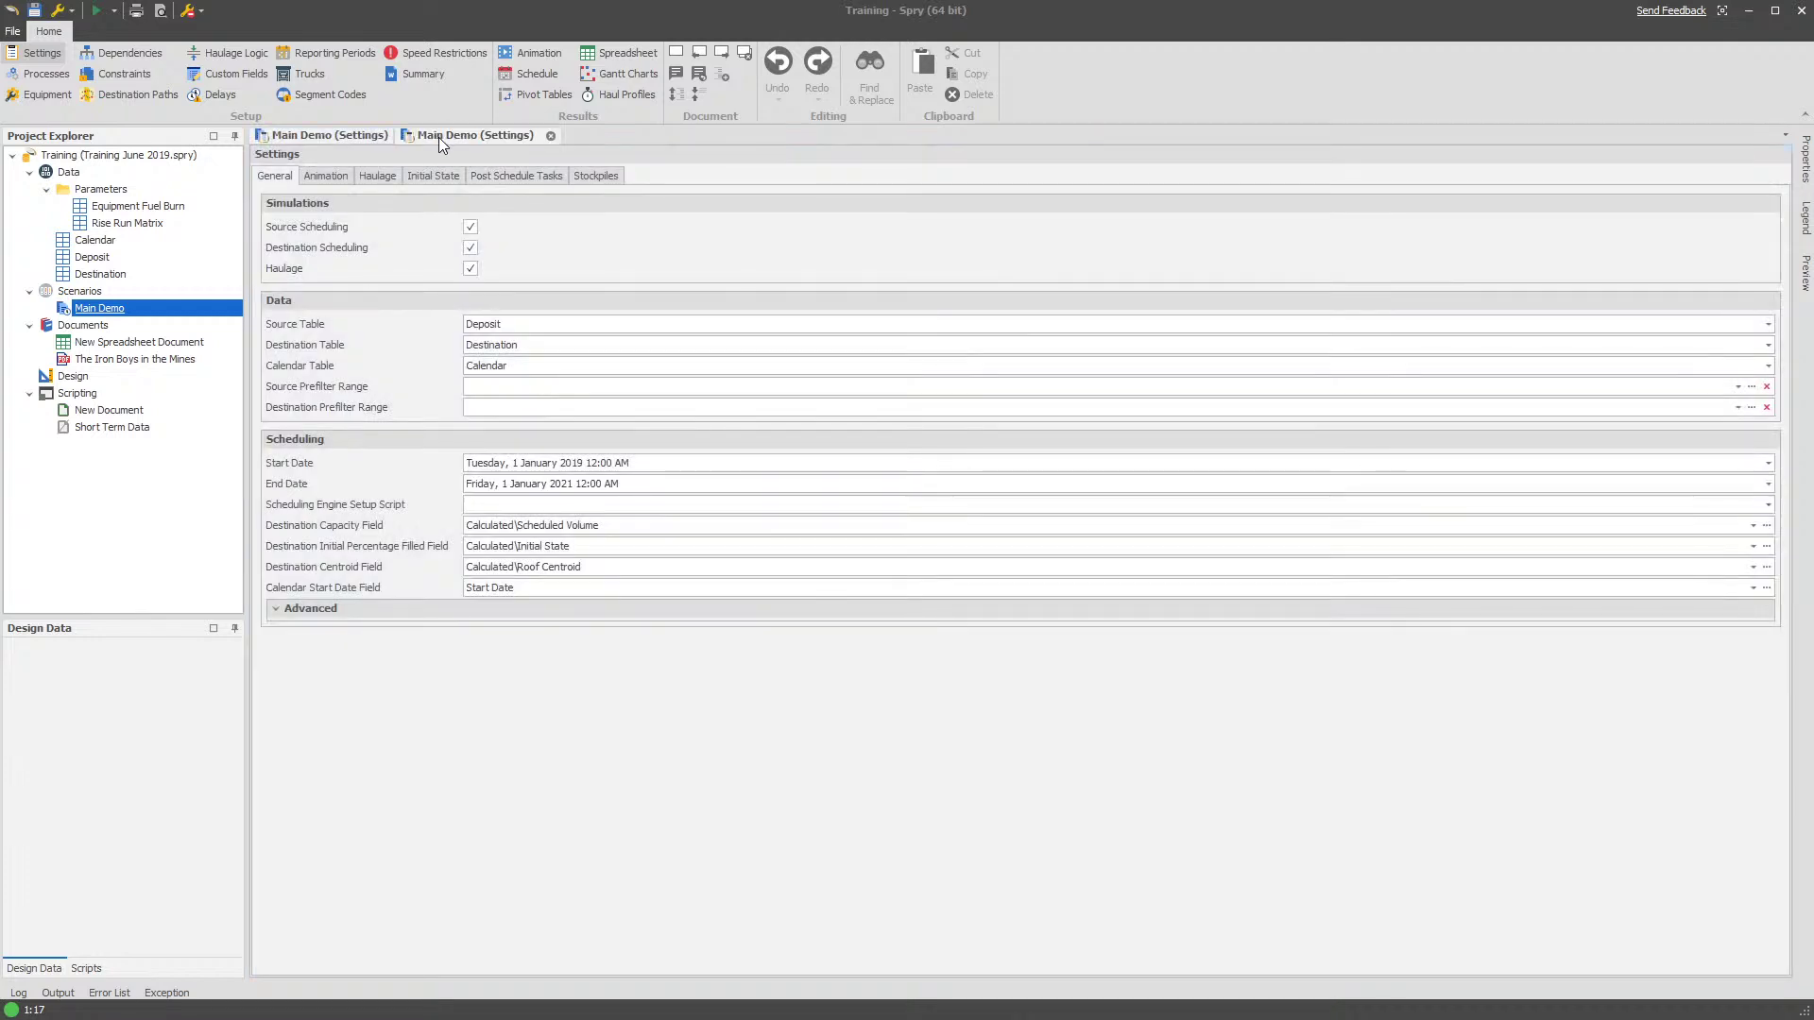
Move the second settings window into a new horizontal tab group and open a third in a vertical tab group beside it
right_click(439, 138)
left_click(546, 273)
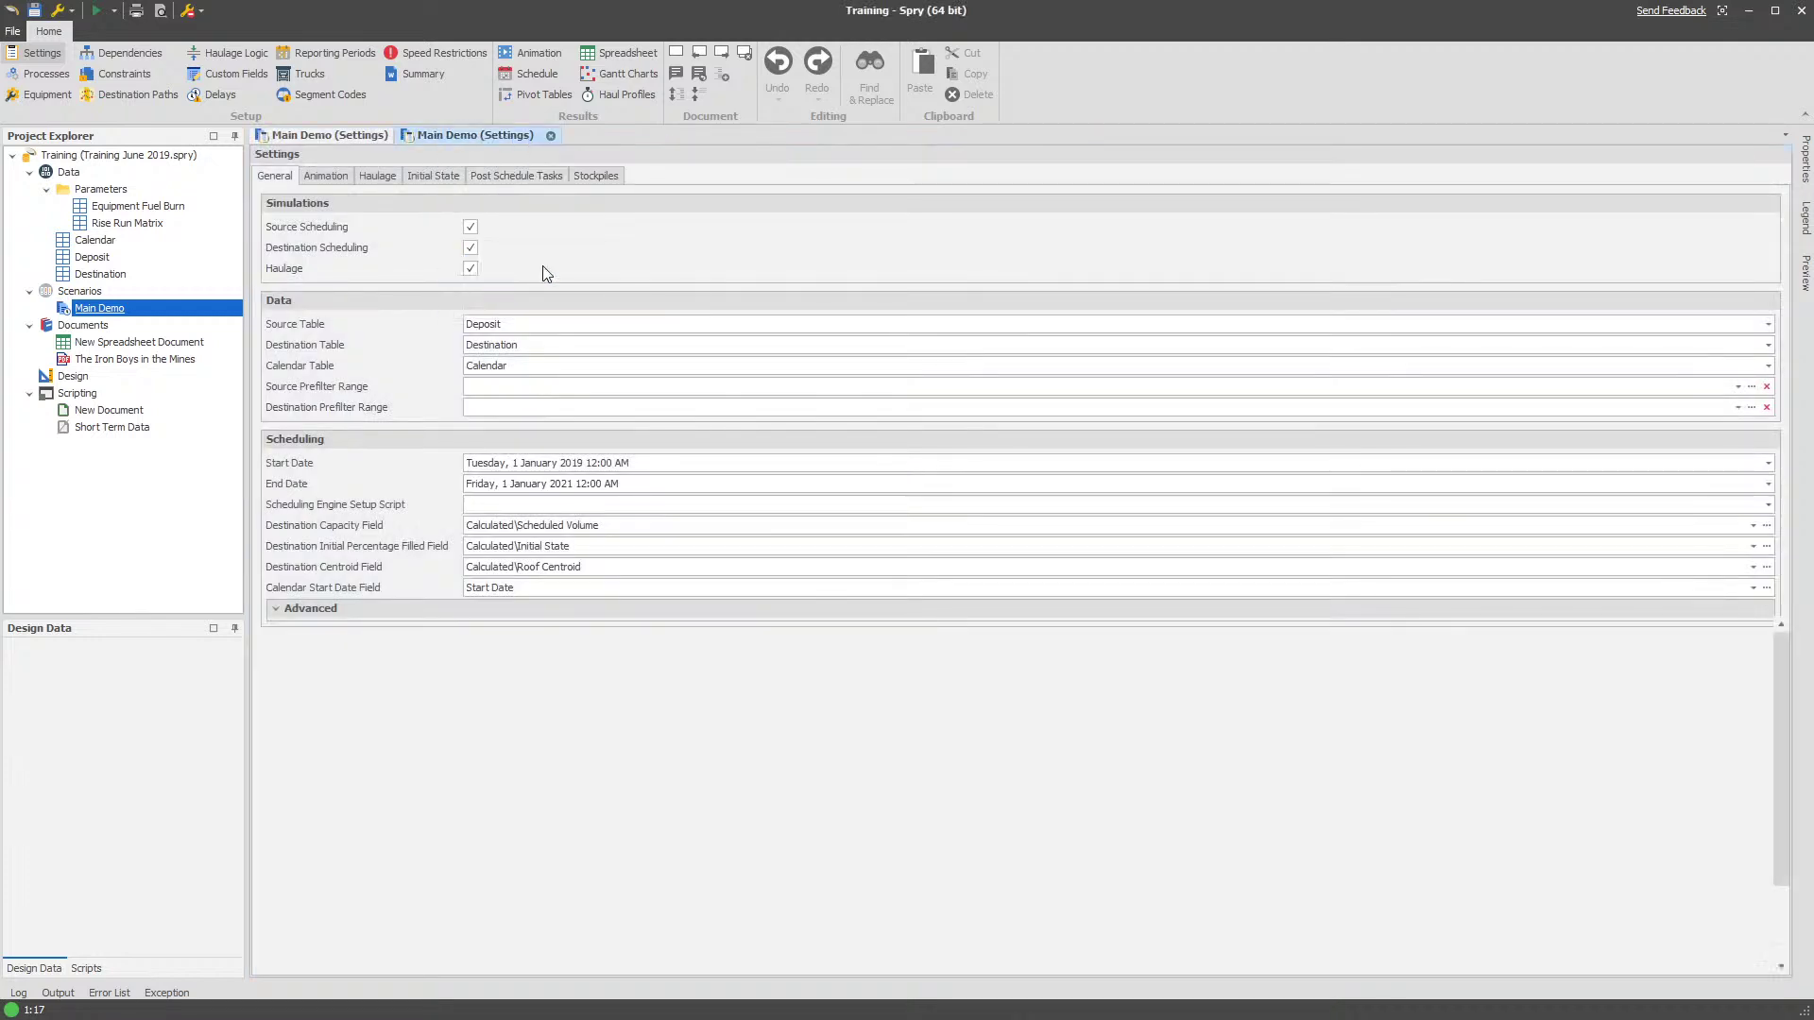
right_click(319, 568)
left_click(427, 575)
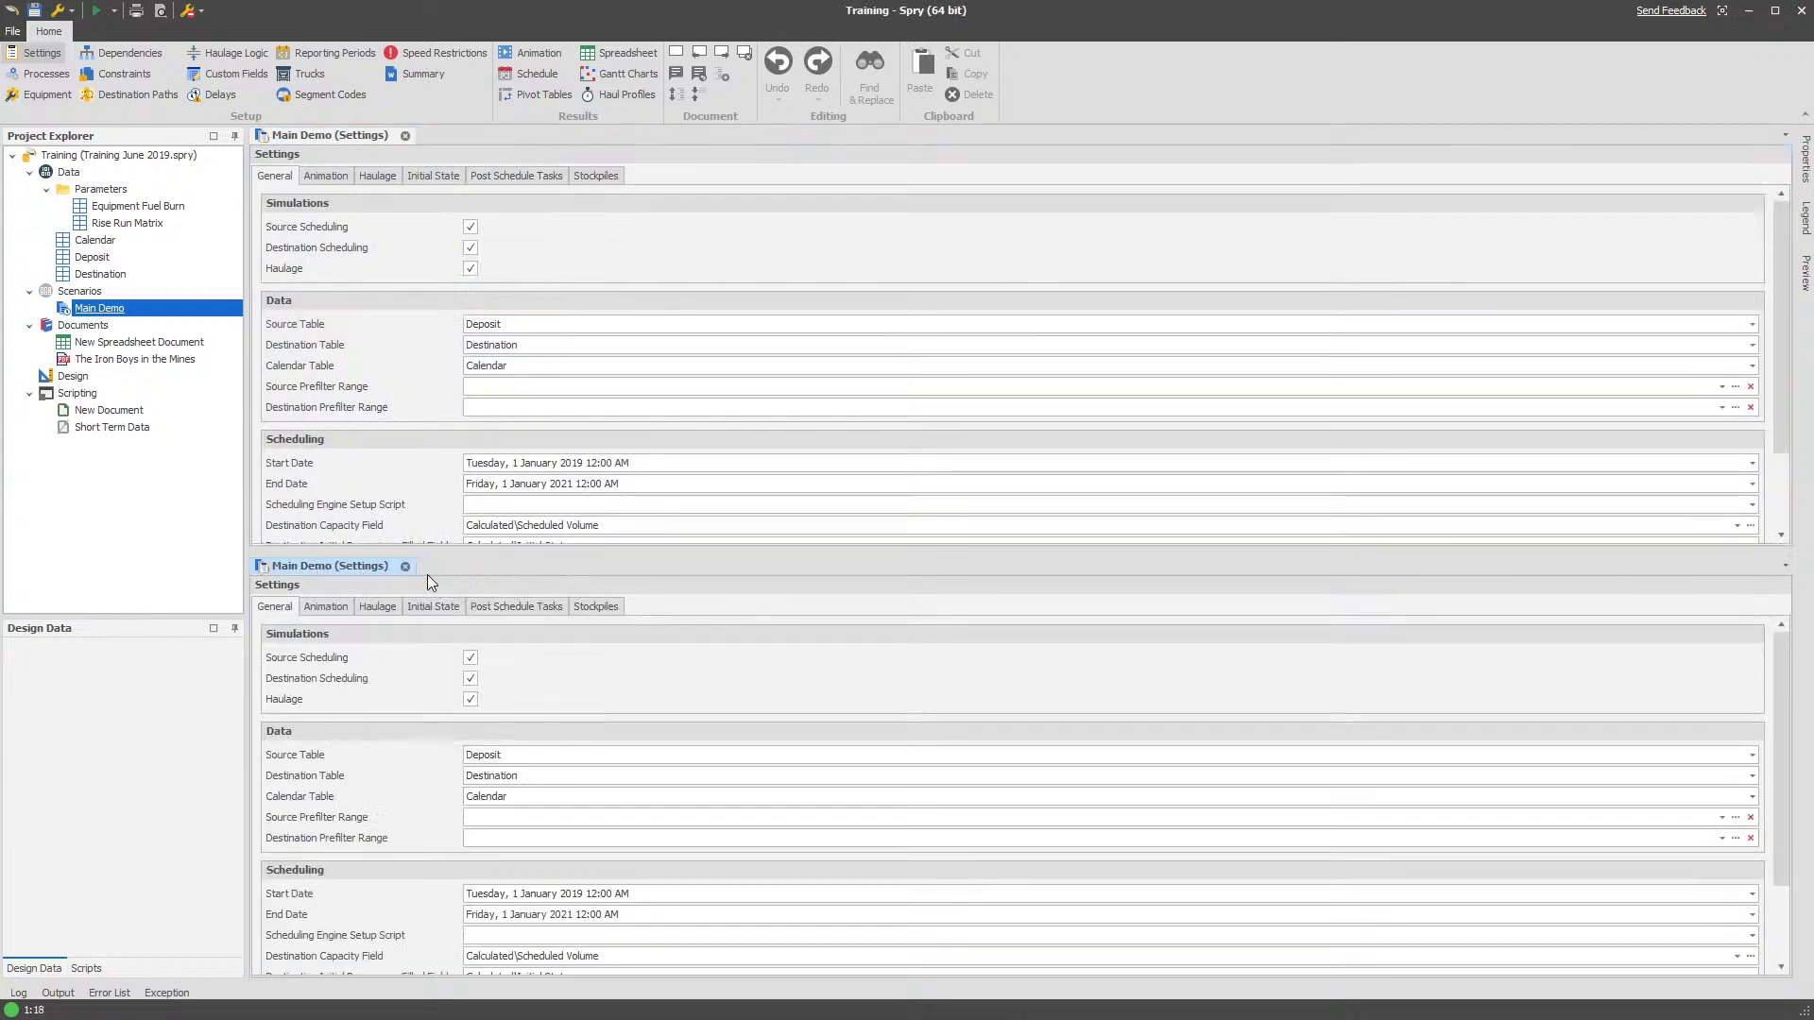
right_click(480, 569)
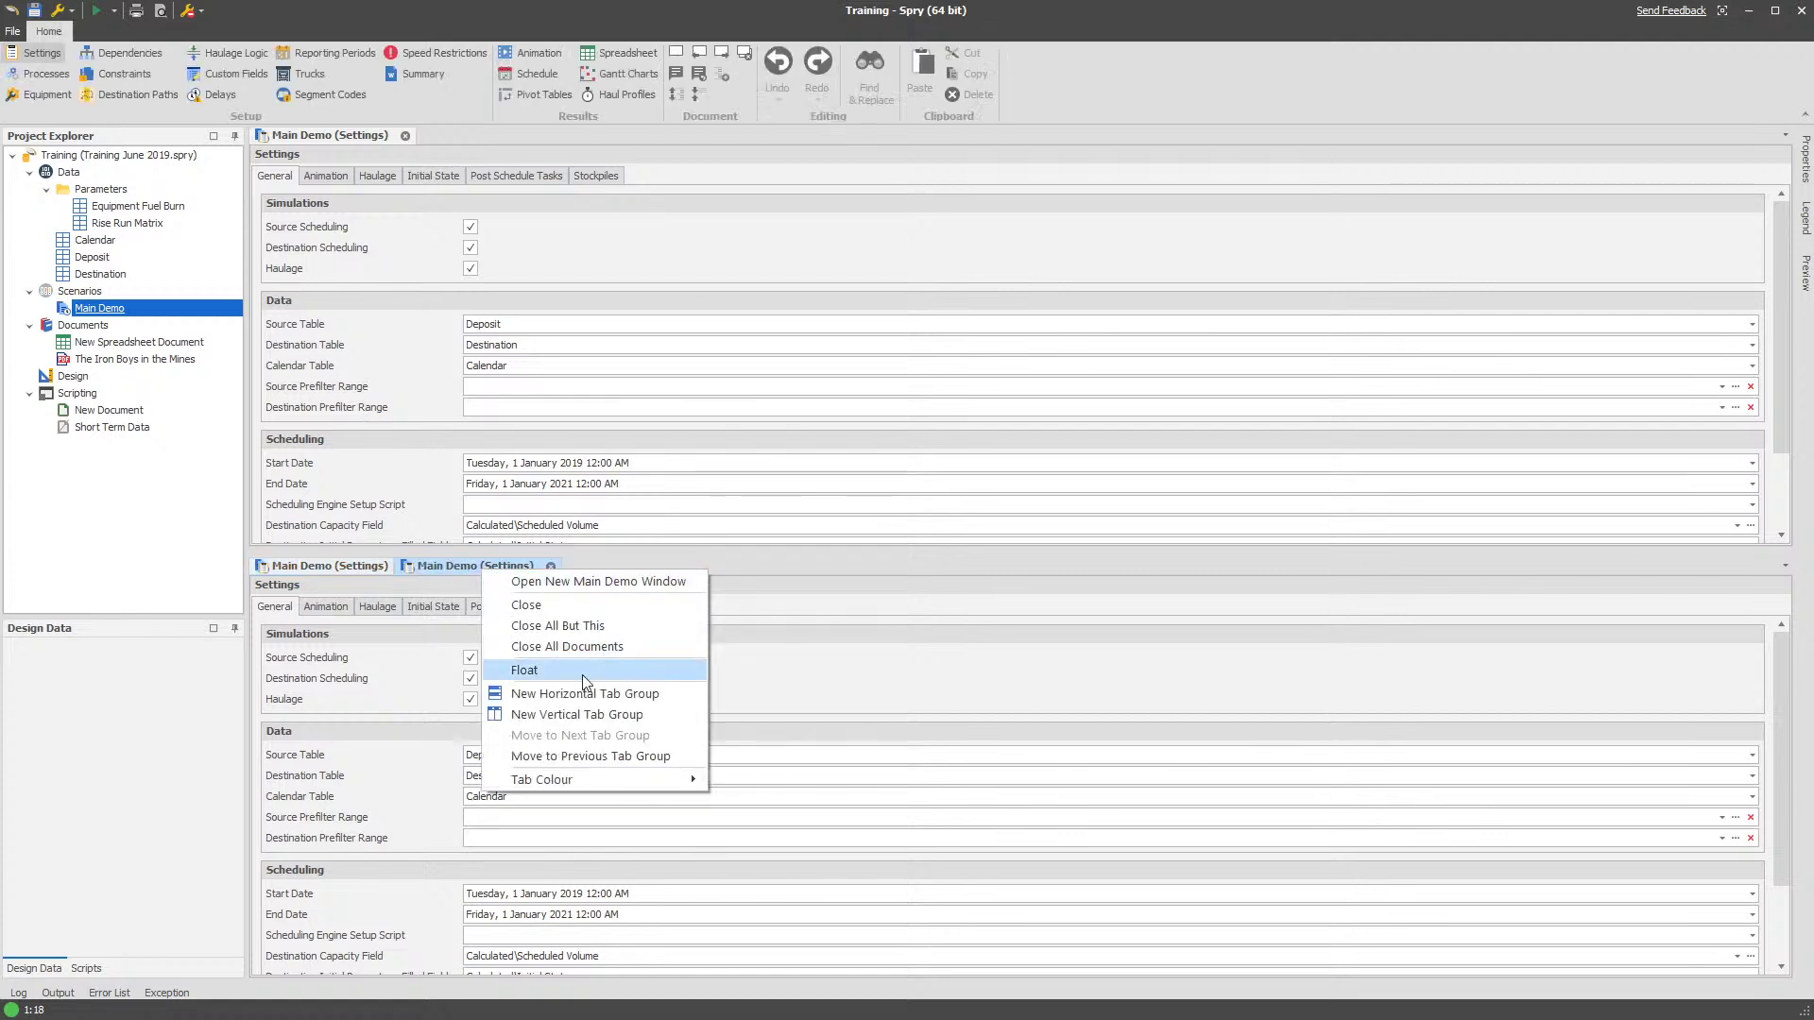
left_click(581, 714)
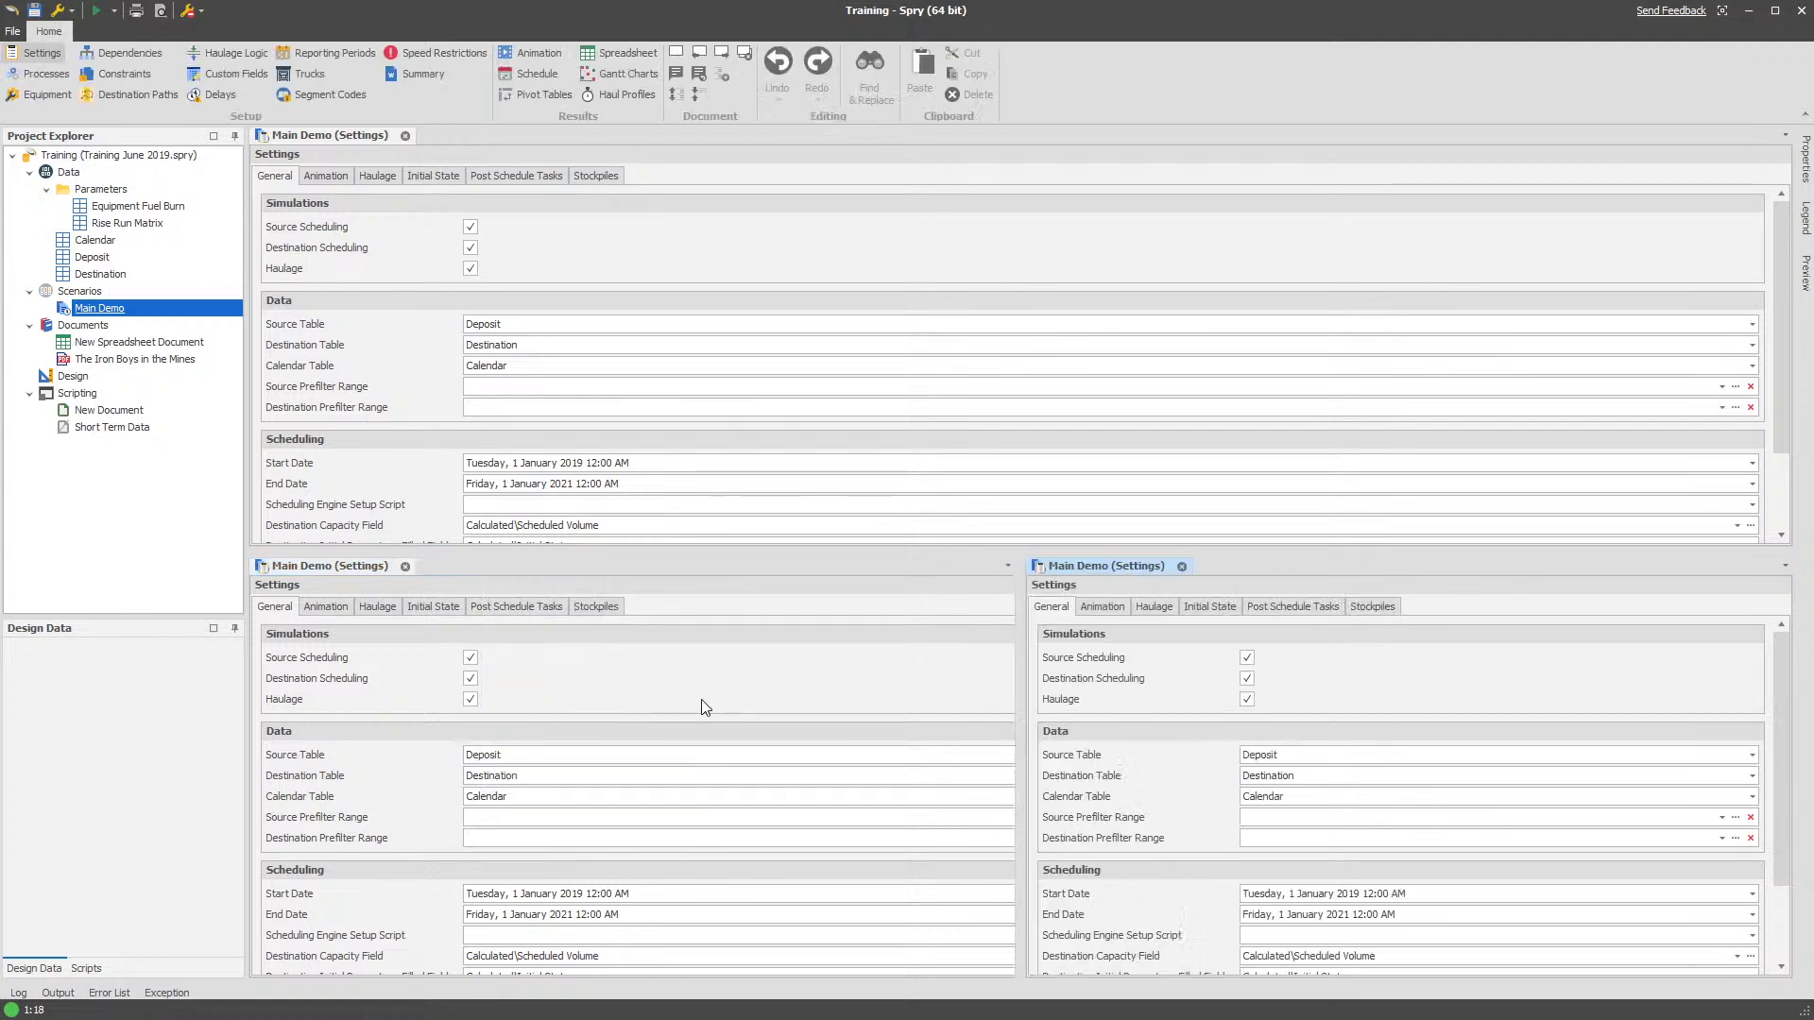
Show Animation in the lower-left and upper Main Demo windows, and switch the lower-left one to Pivot Tables
left_click(342, 569)
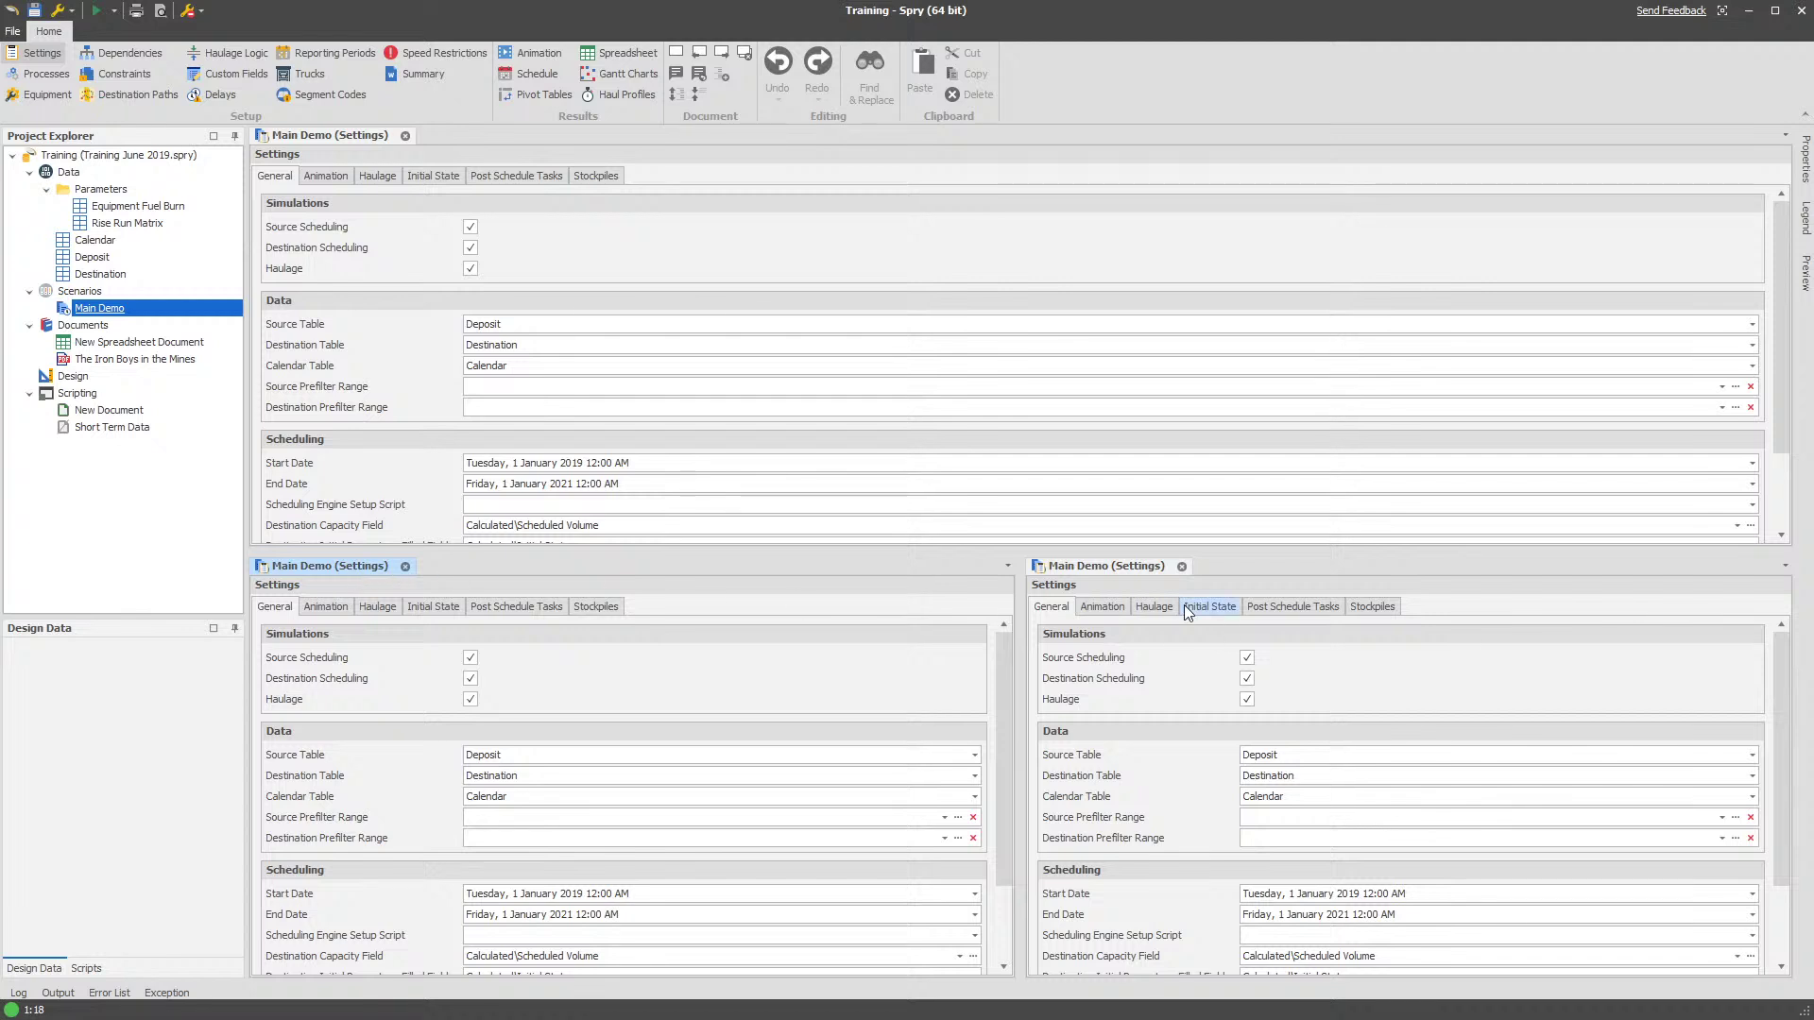
left_click(535, 53)
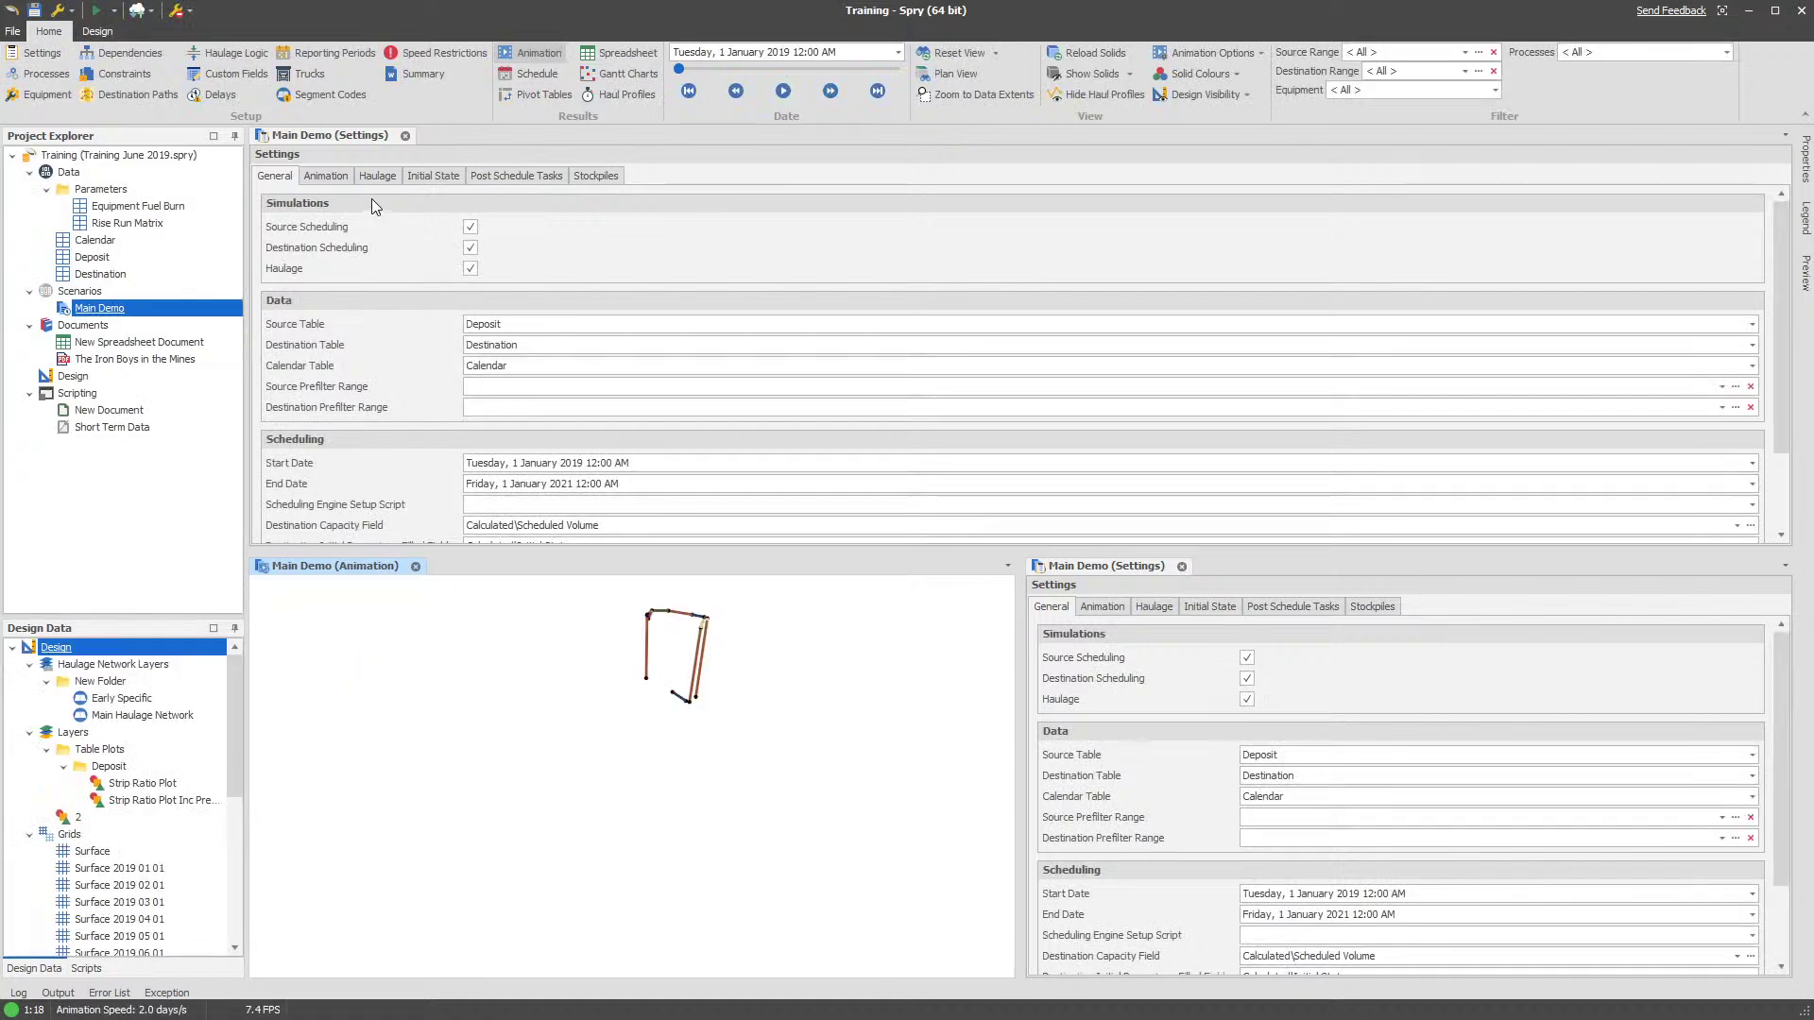
left_click(371, 138)
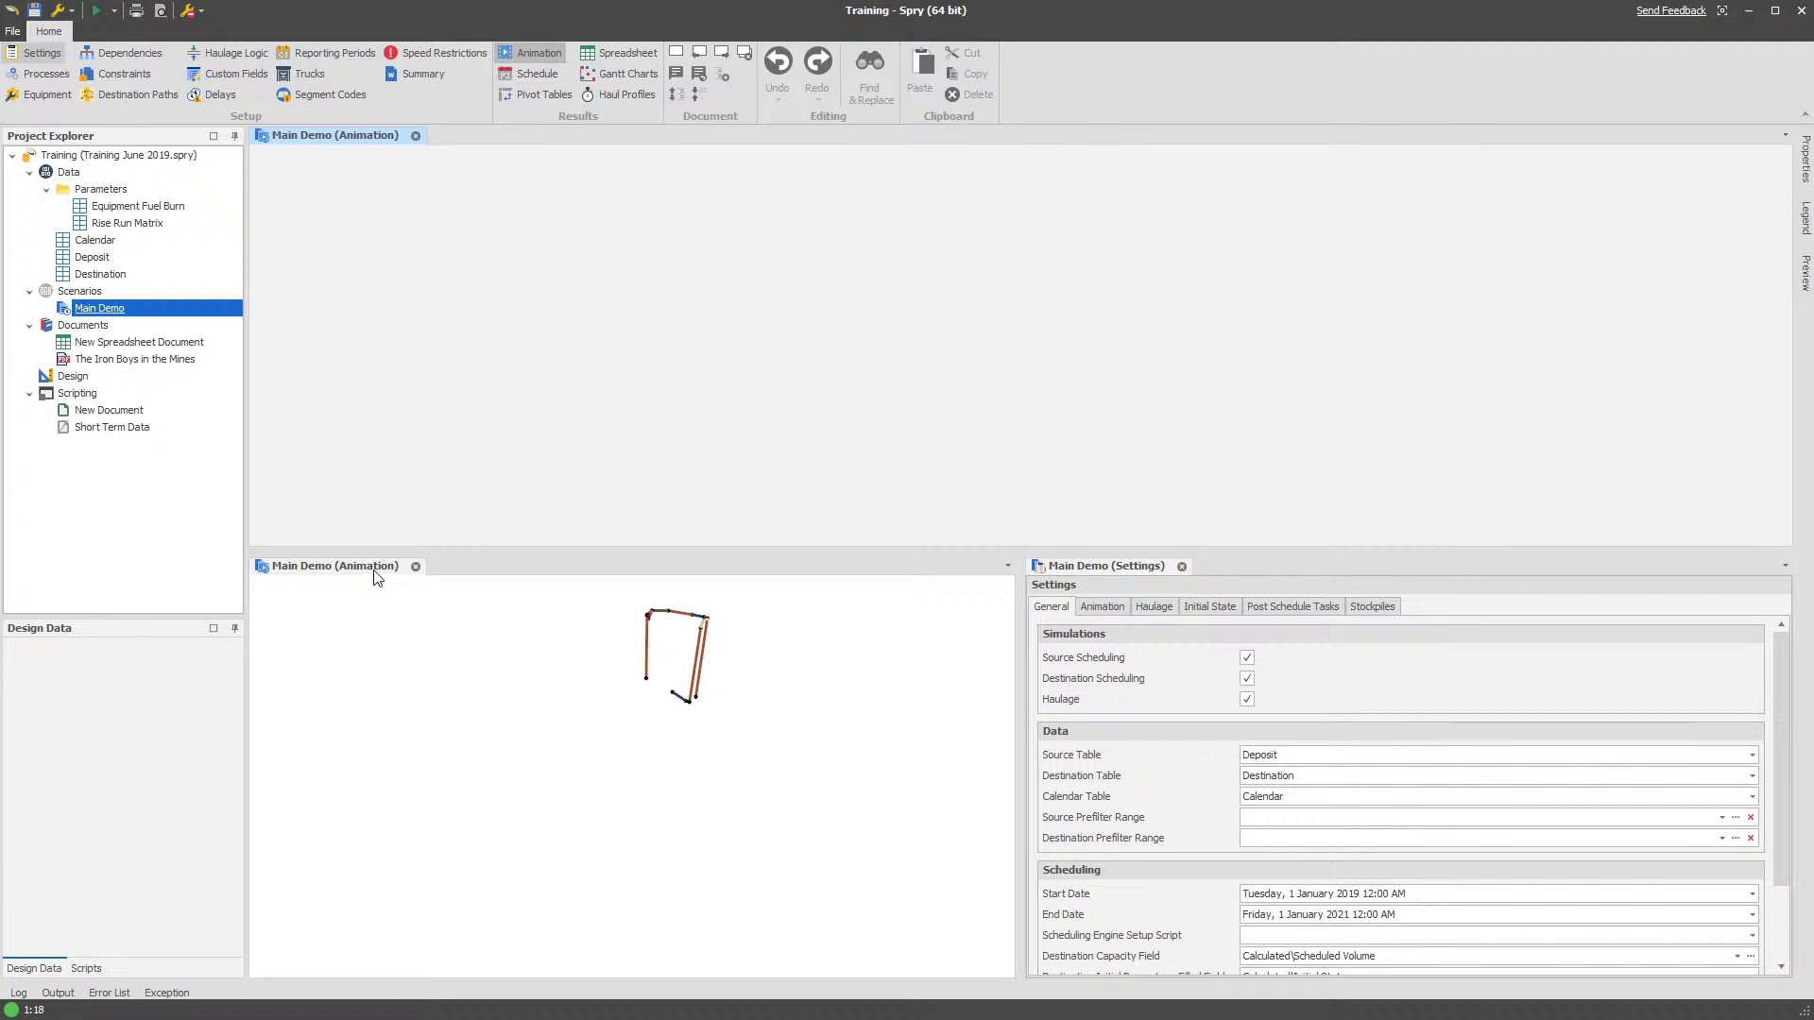
left_click(374, 569)
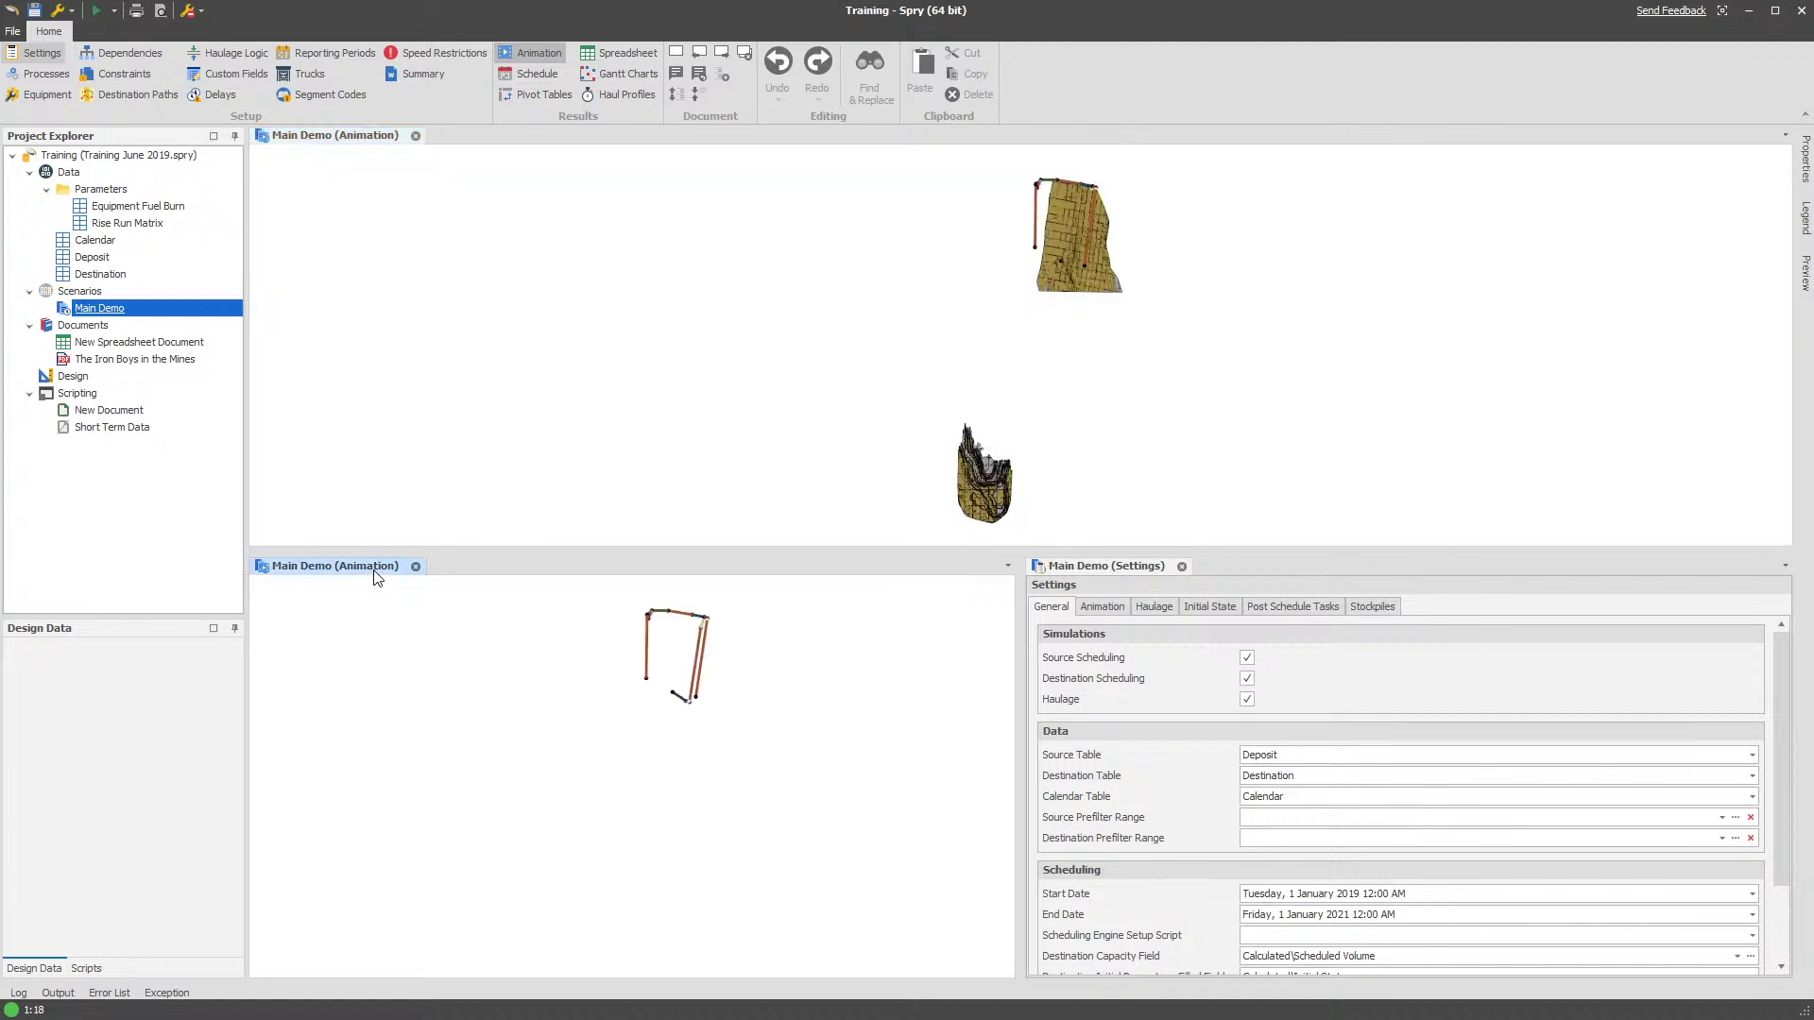
left_click(552, 95)
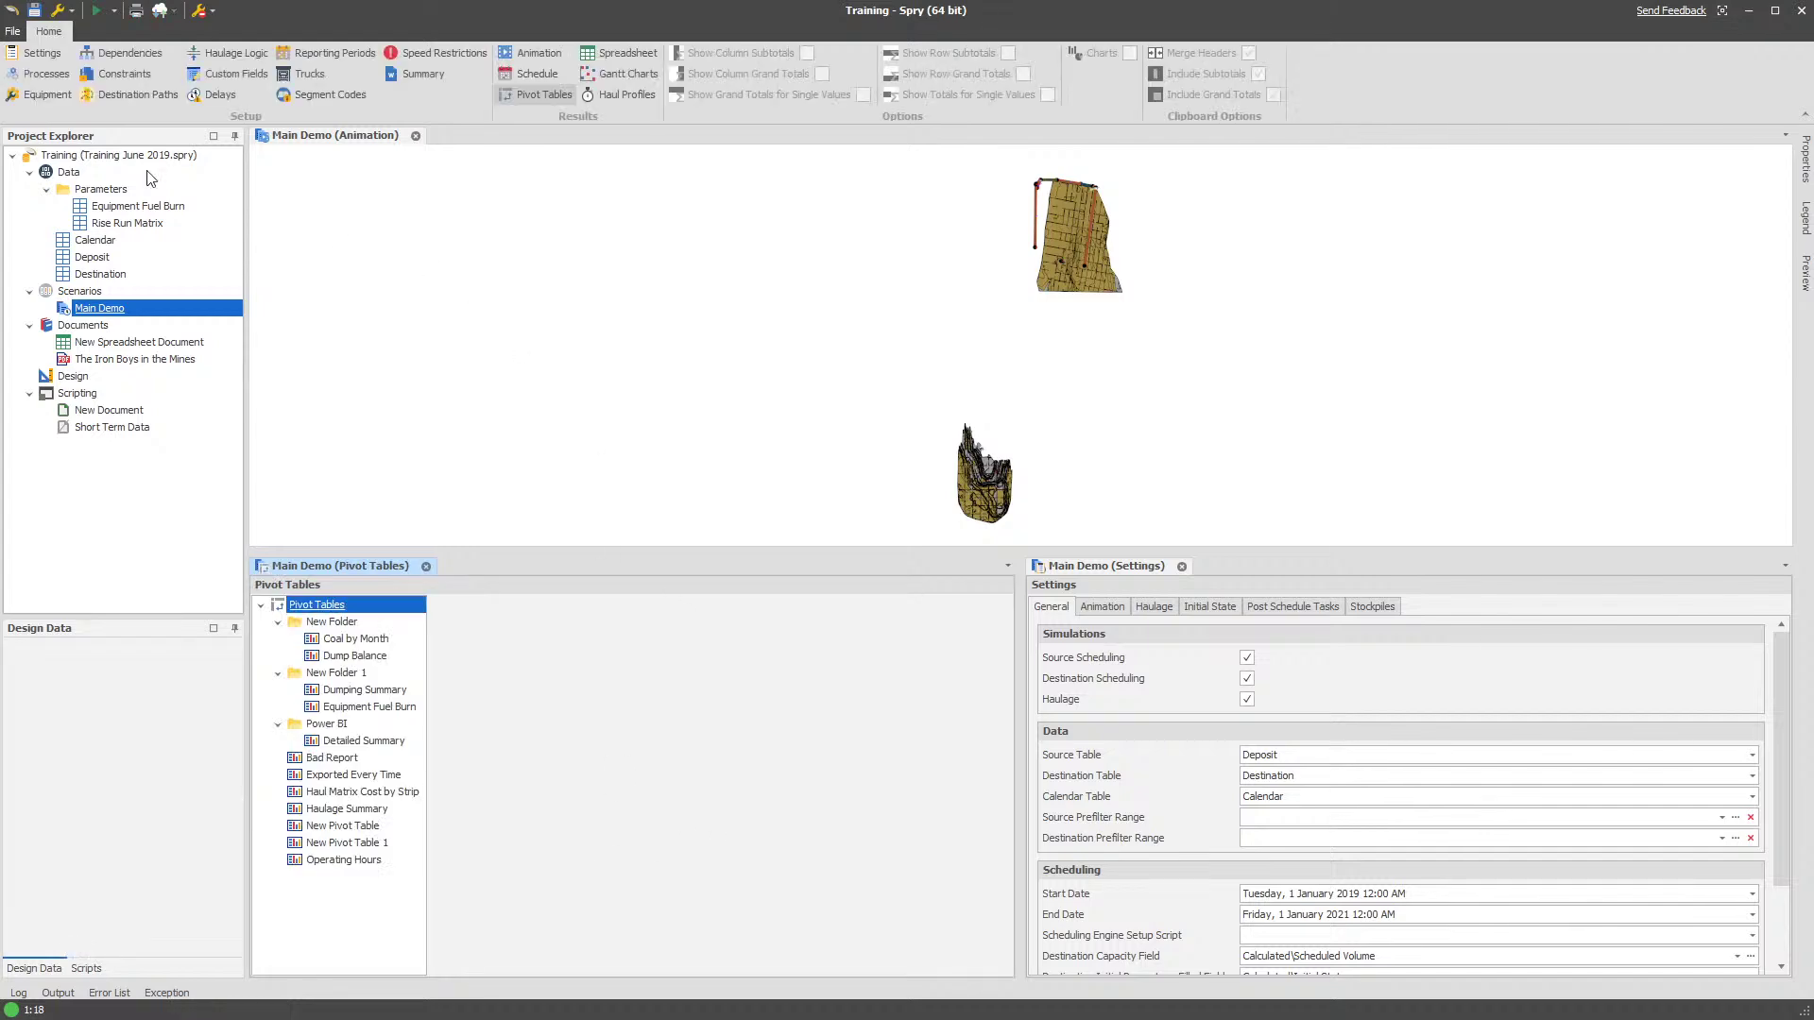
Close the project and reopen Training June 2019 with Restore Project Layout enabled, making its animation view active
left_click(28, 50)
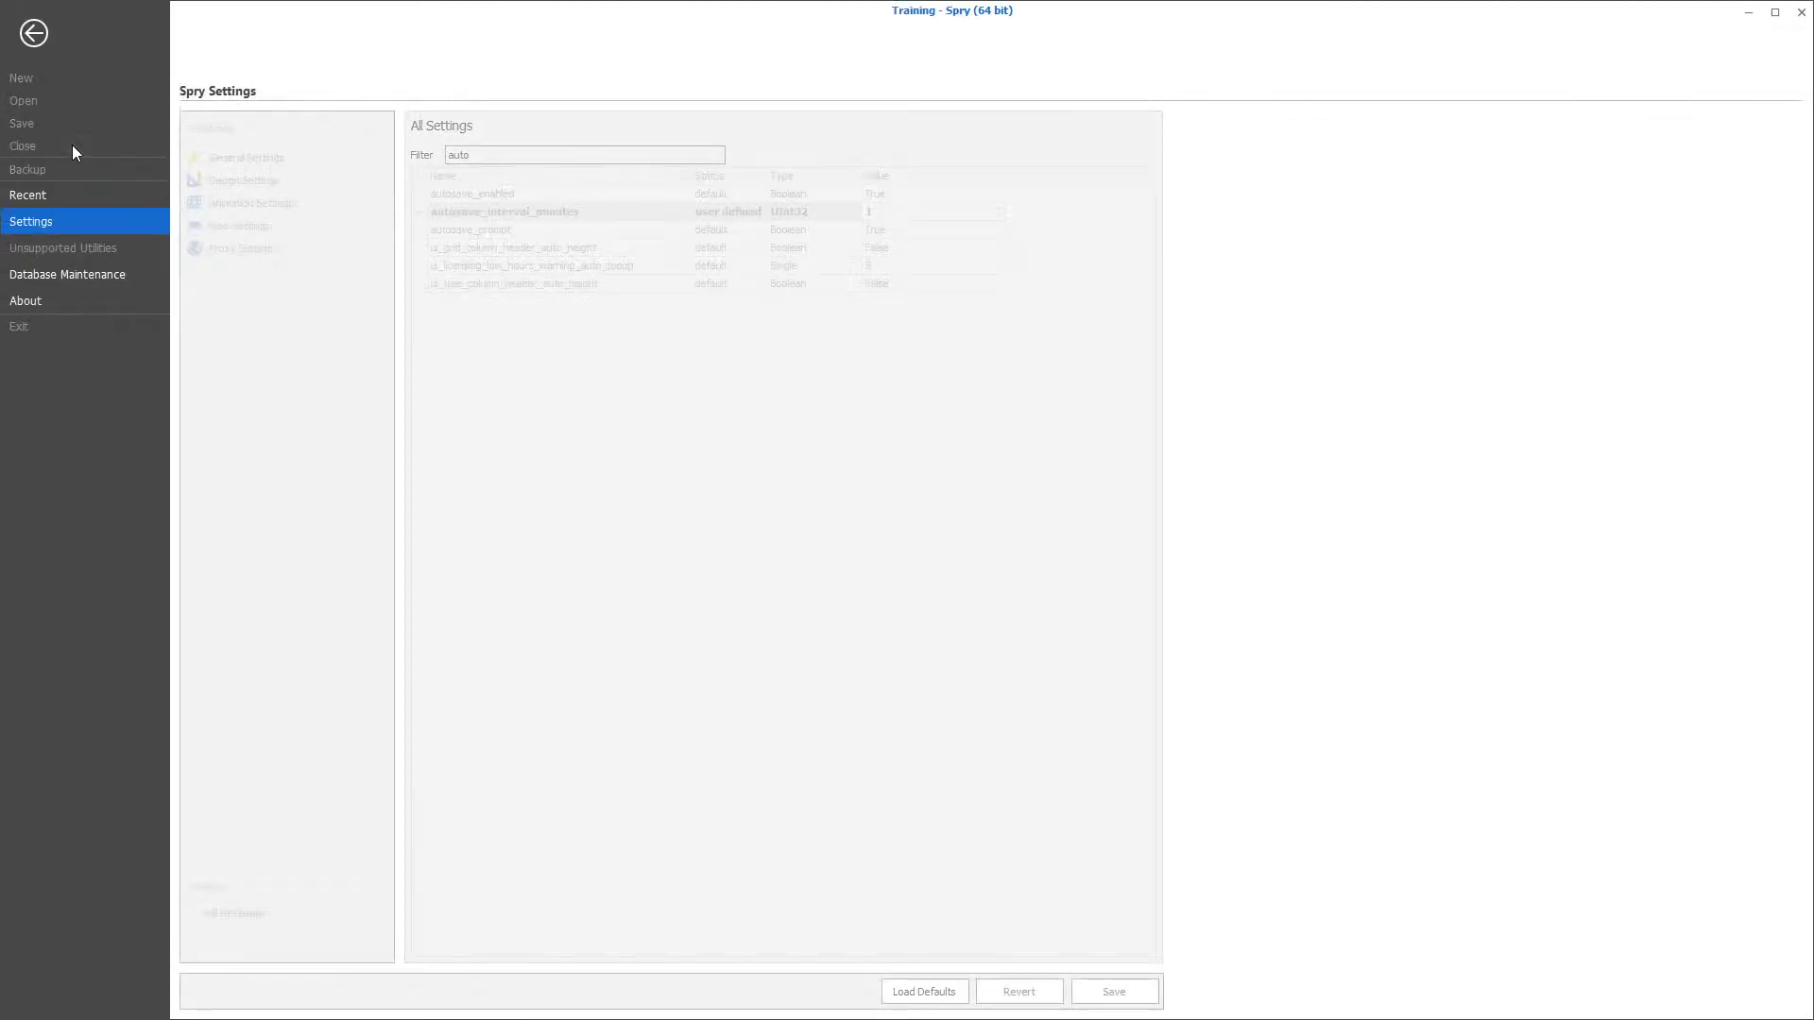
left_click(72, 144)
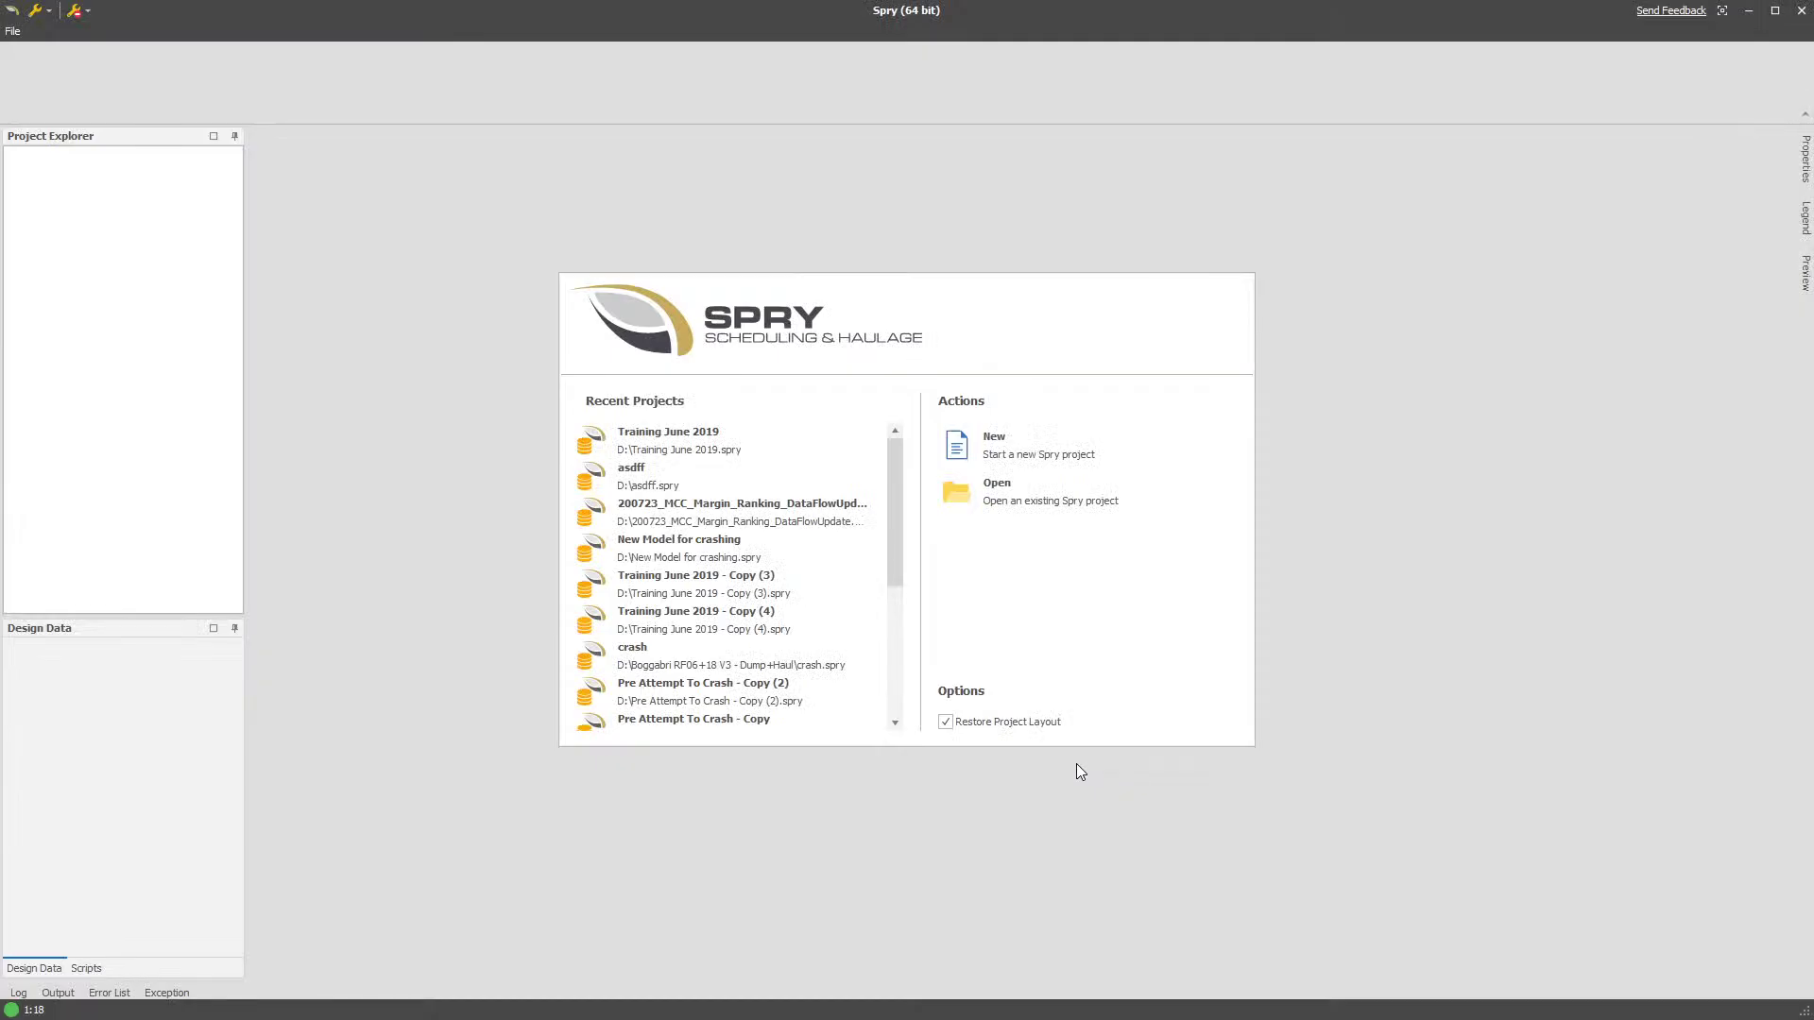
left_click(992, 723)
left_click(728, 468)
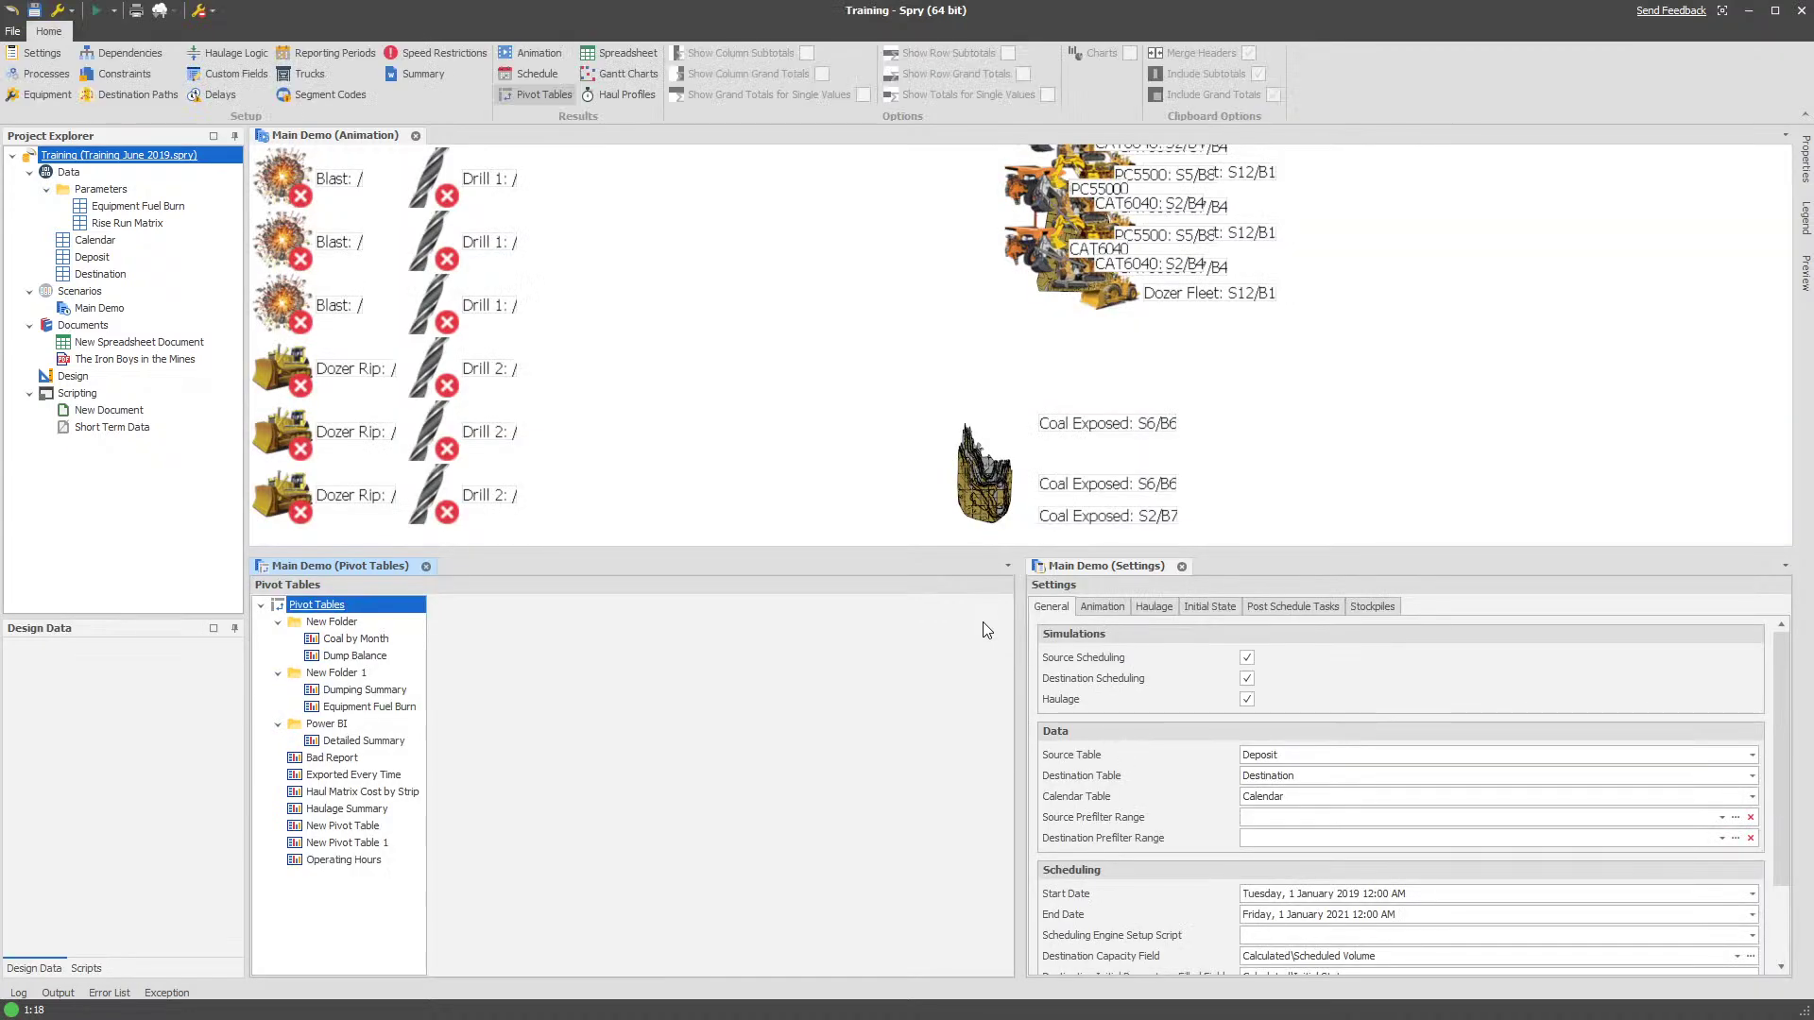
left_click(926, 416)
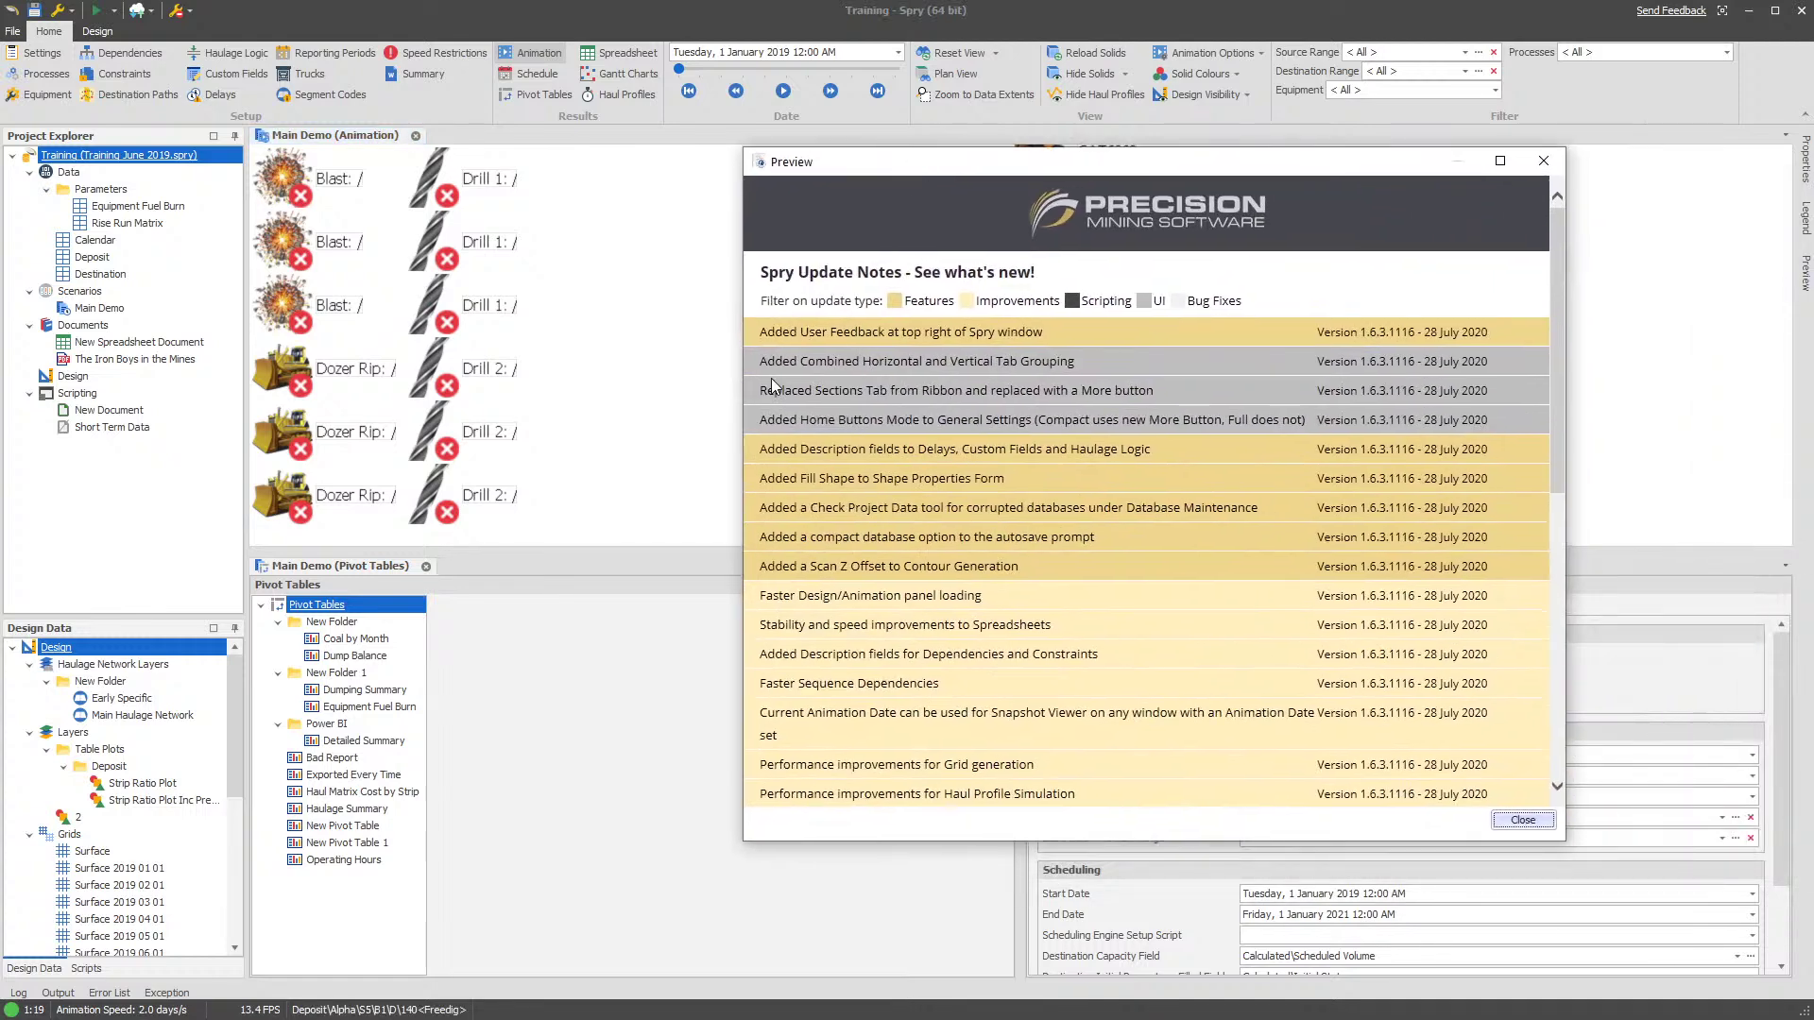
Dismiss the update notes, set Home Buttons Mode to Compact in the General Settings, save and return to the project
key("Escape")
left_click(10, 37)
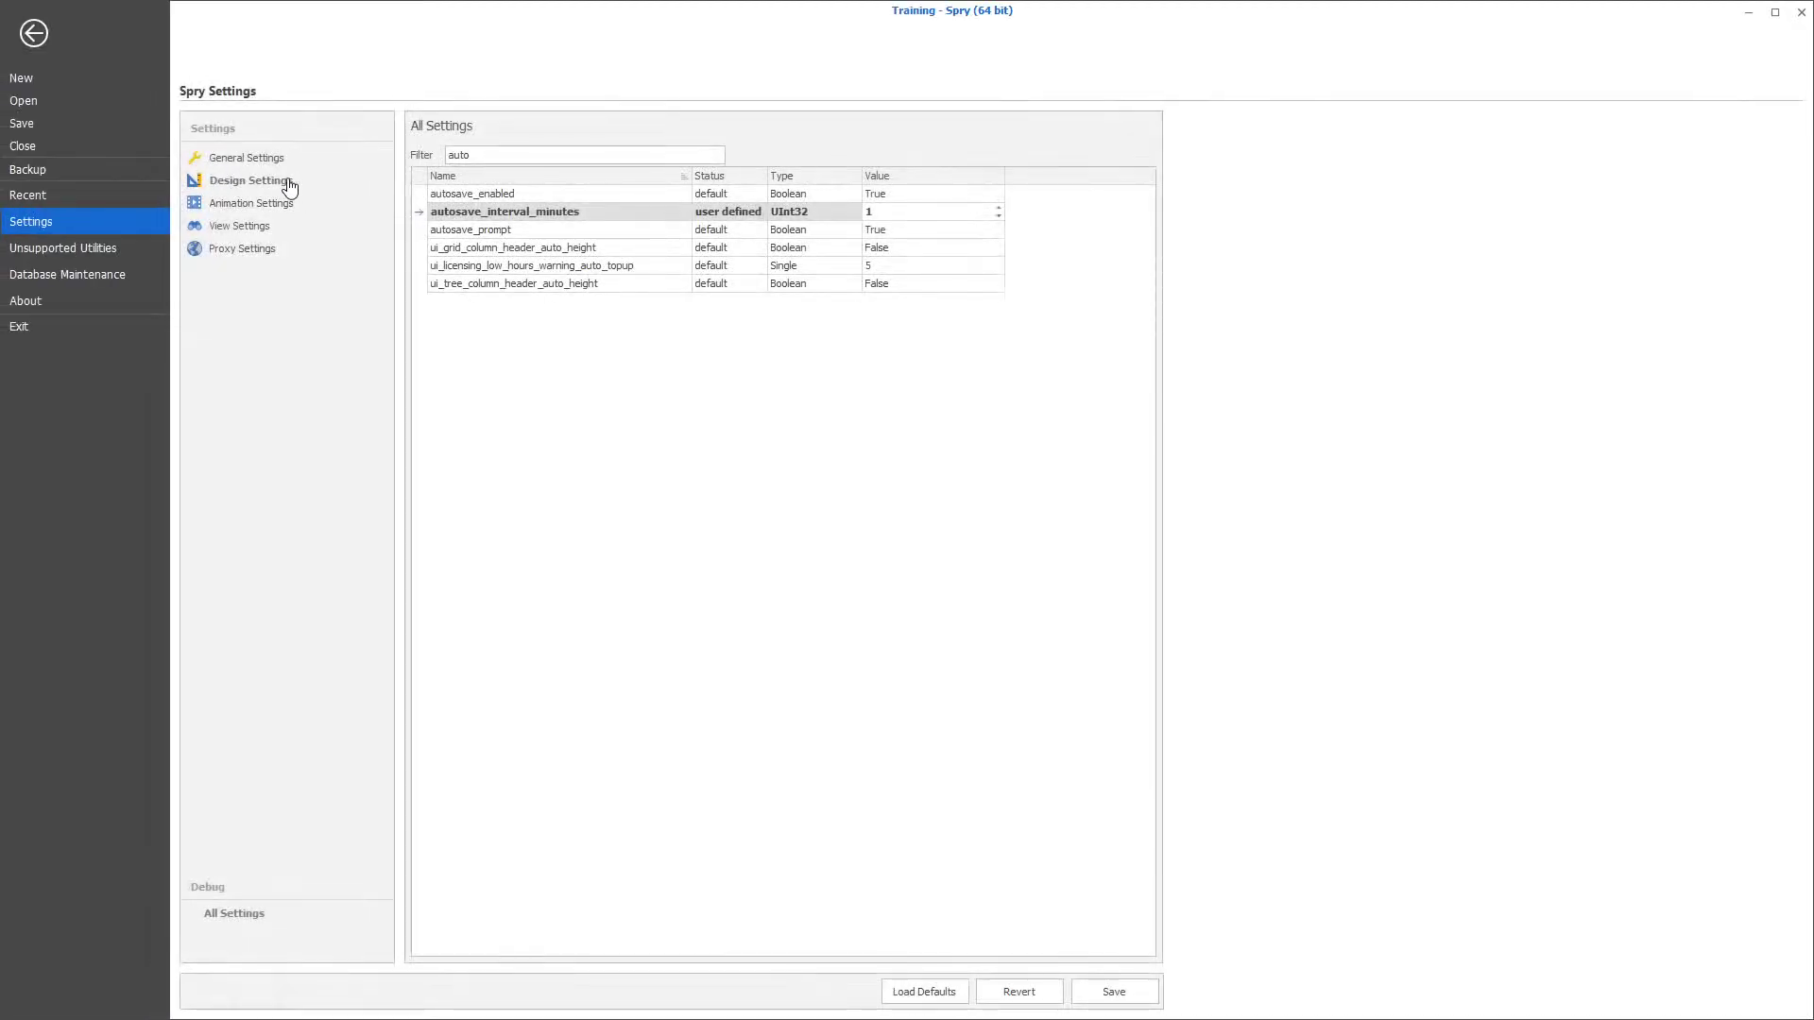
left_click(274, 180)
left_click(253, 158)
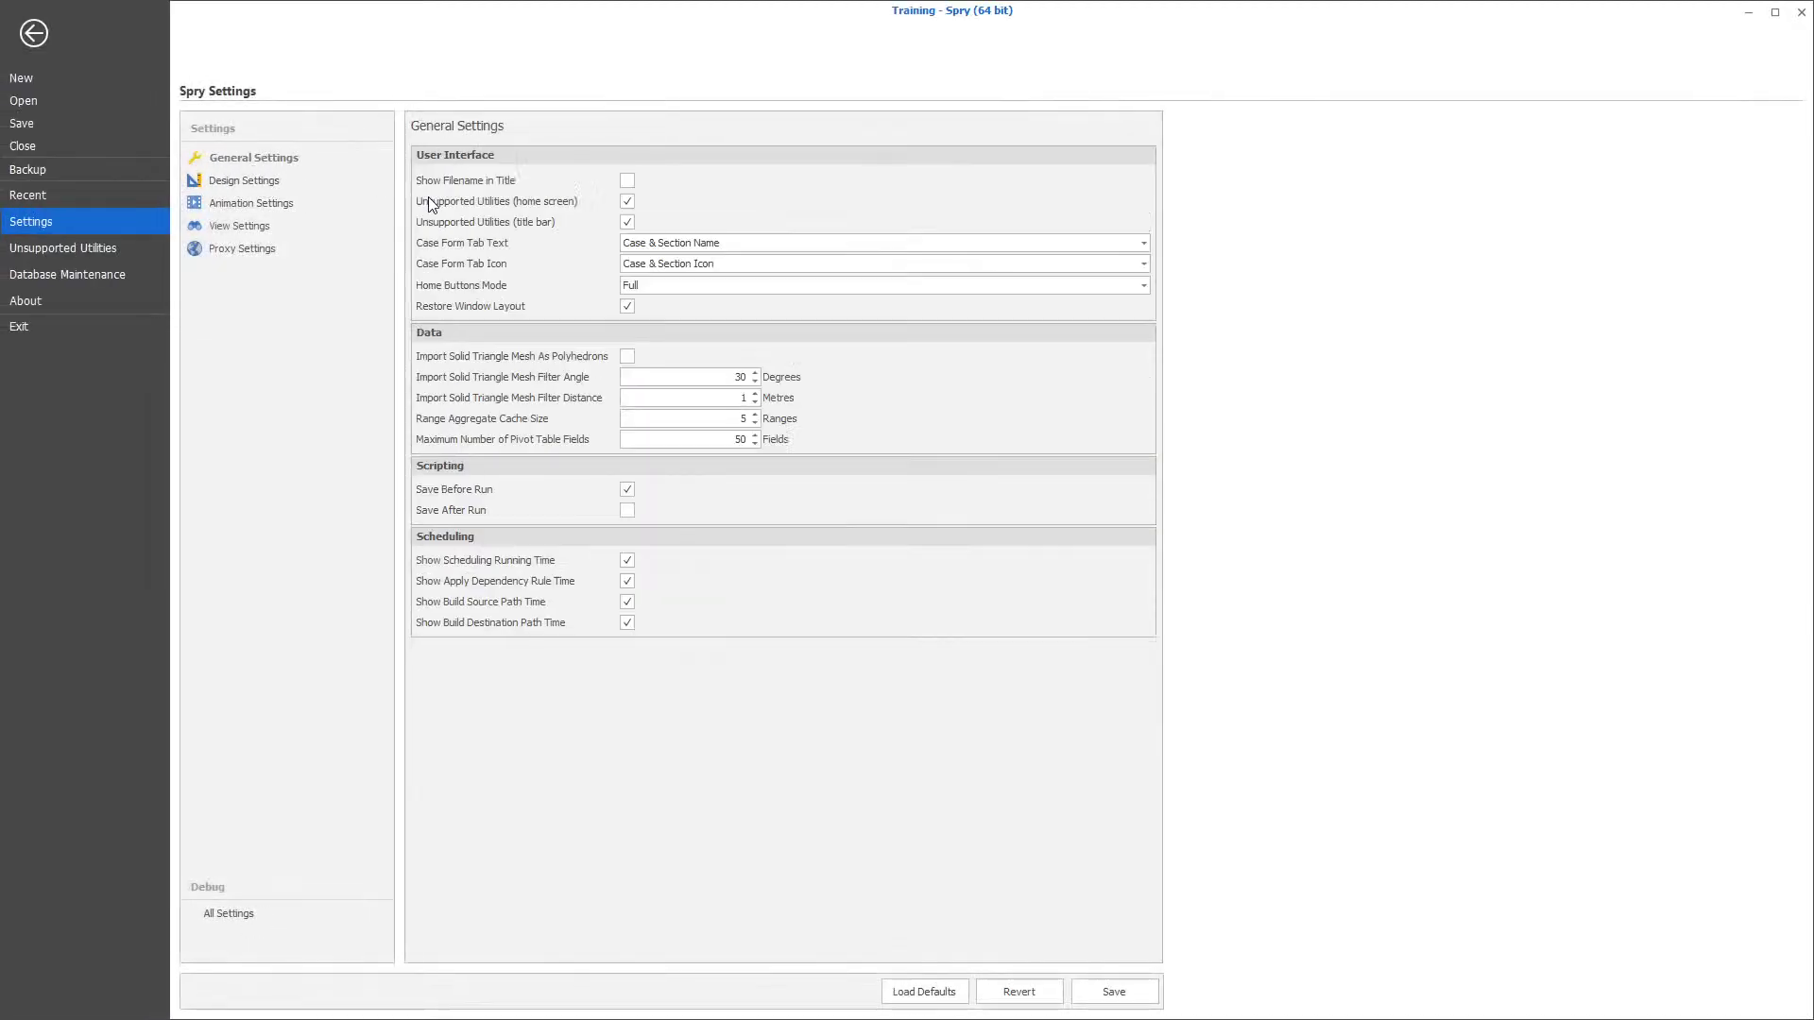
left_click(669, 288)
left_click(661, 306)
left_click(1114, 991)
left_click(33, 35)
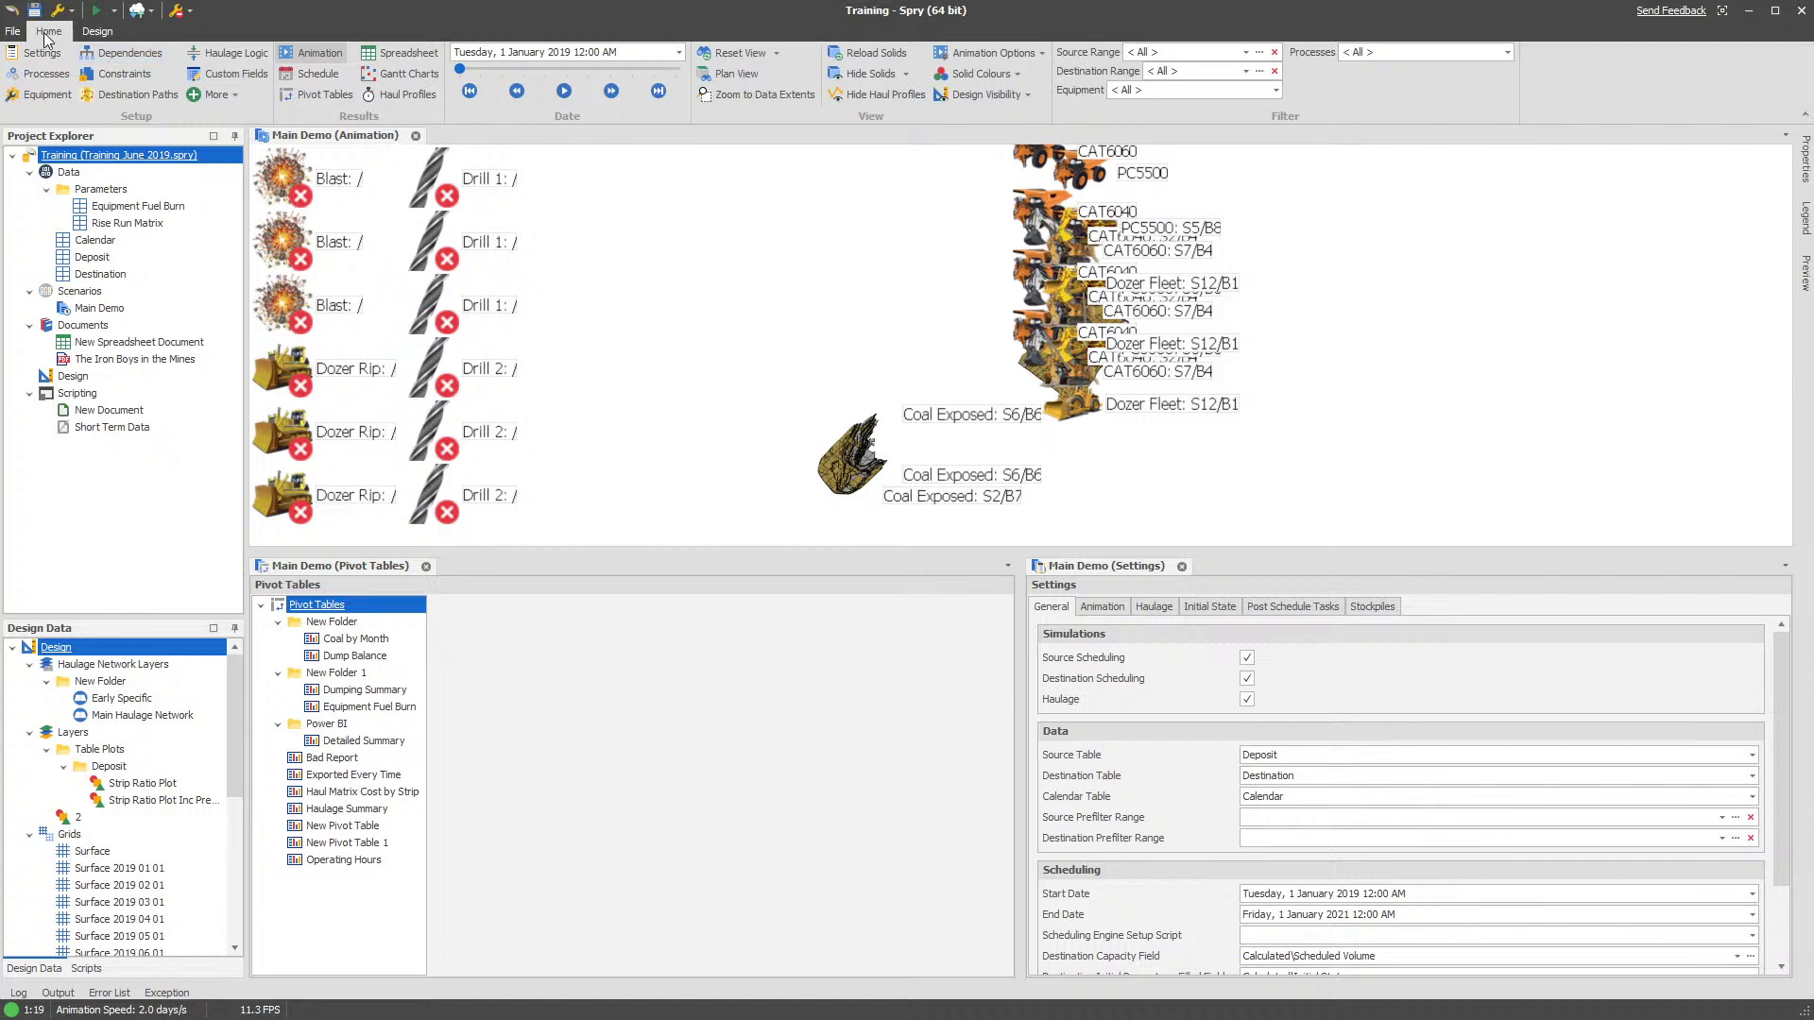
View the additional setup sections grouped under More, from Delays to Summary
left_click(216, 95)
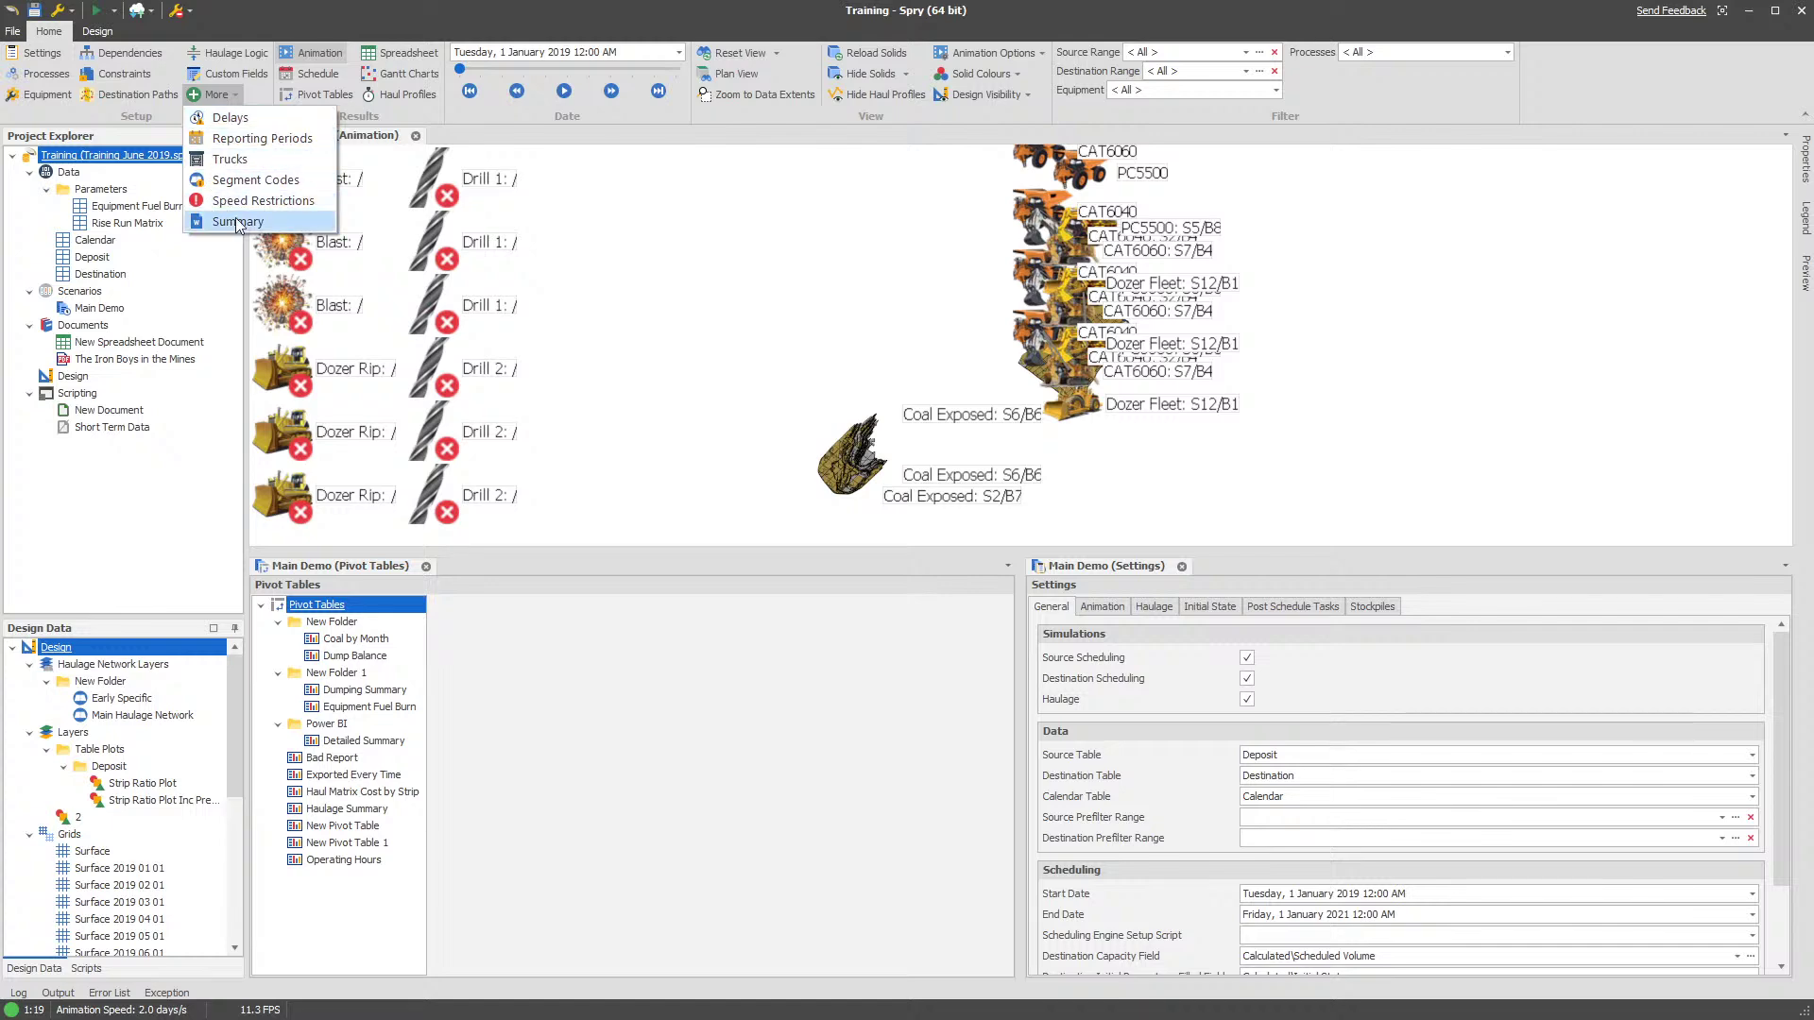
left_click(188, 96)
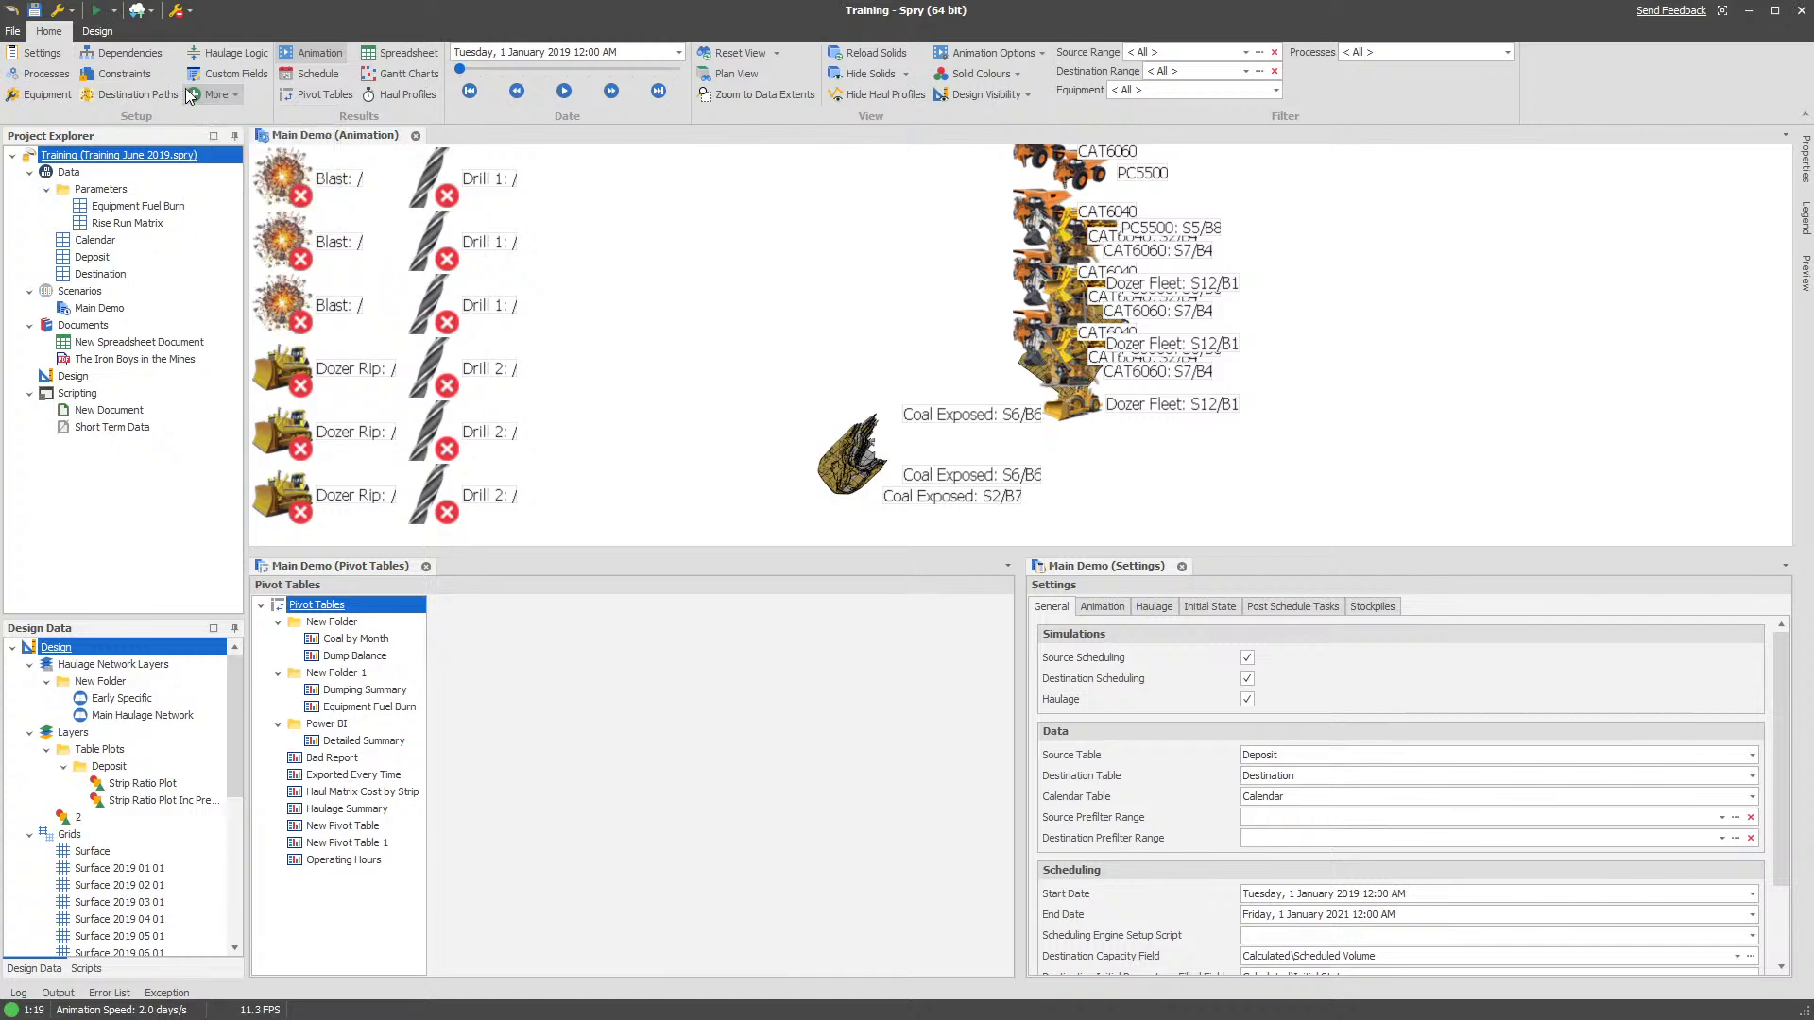
Set Home Buttons Mode to Full in the General Settings, save and return to the project
left_click(14, 31)
left_click(666, 286)
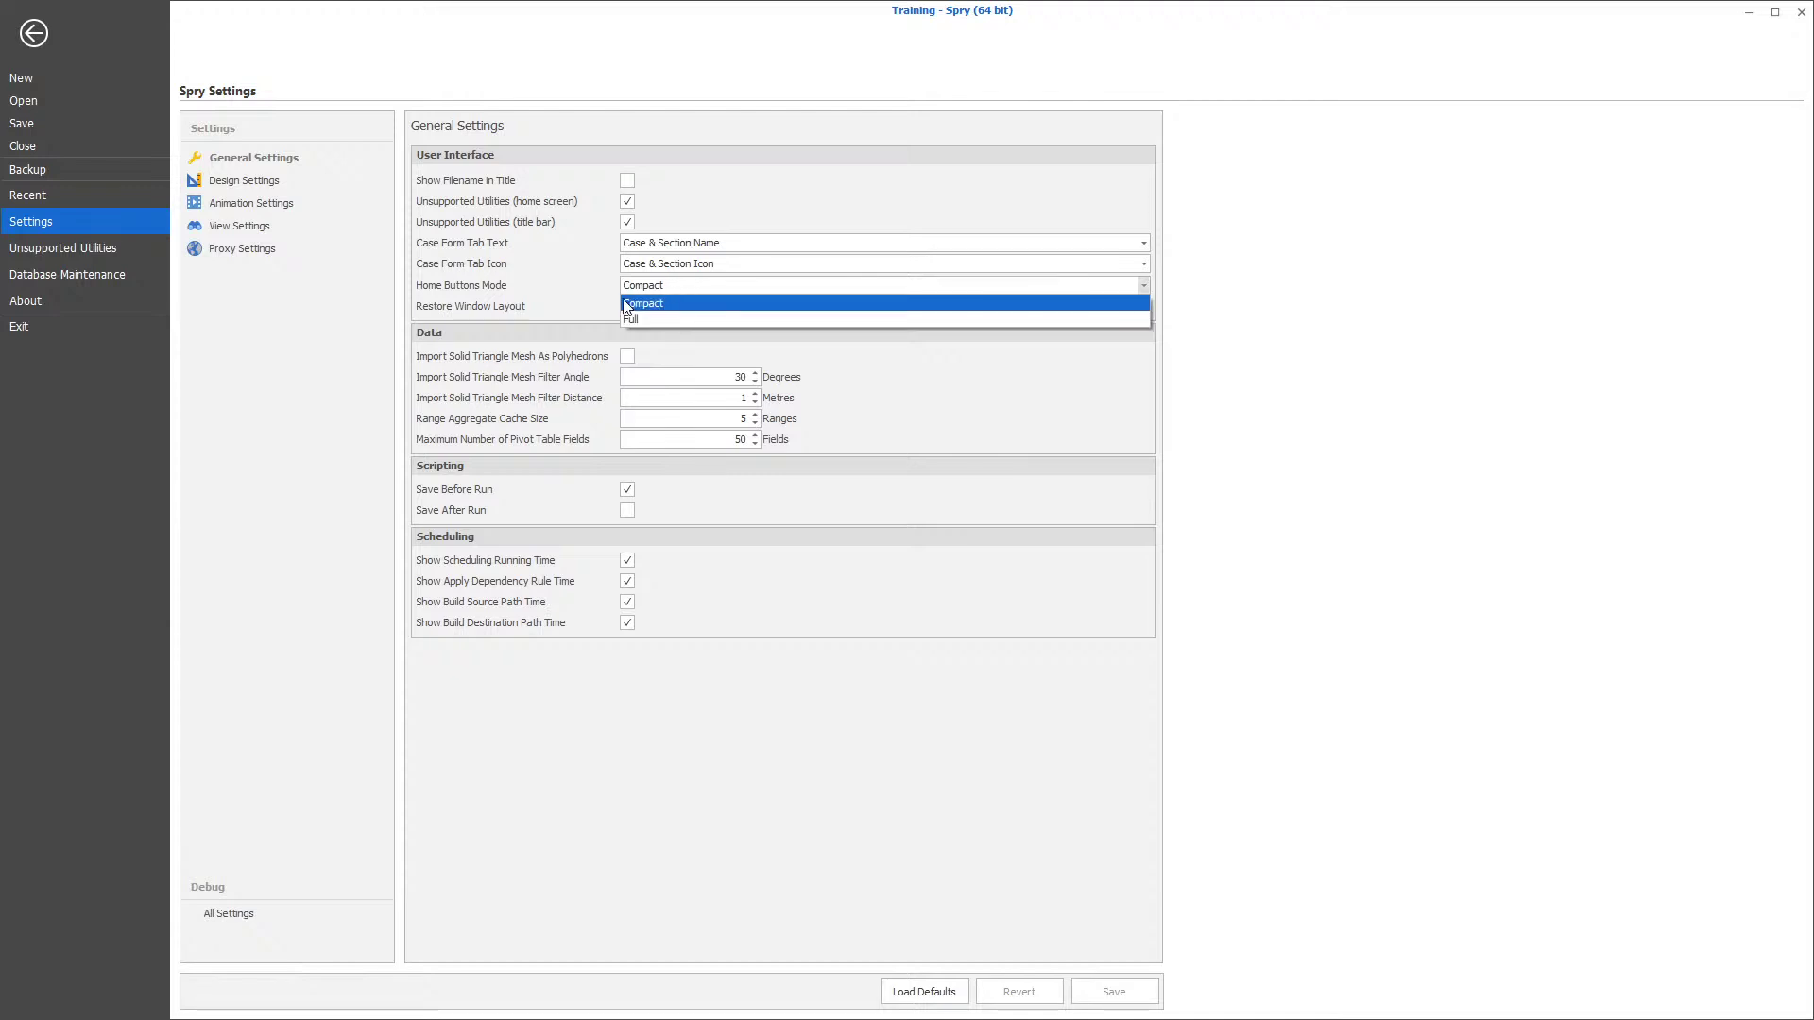
left_click(643, 318)
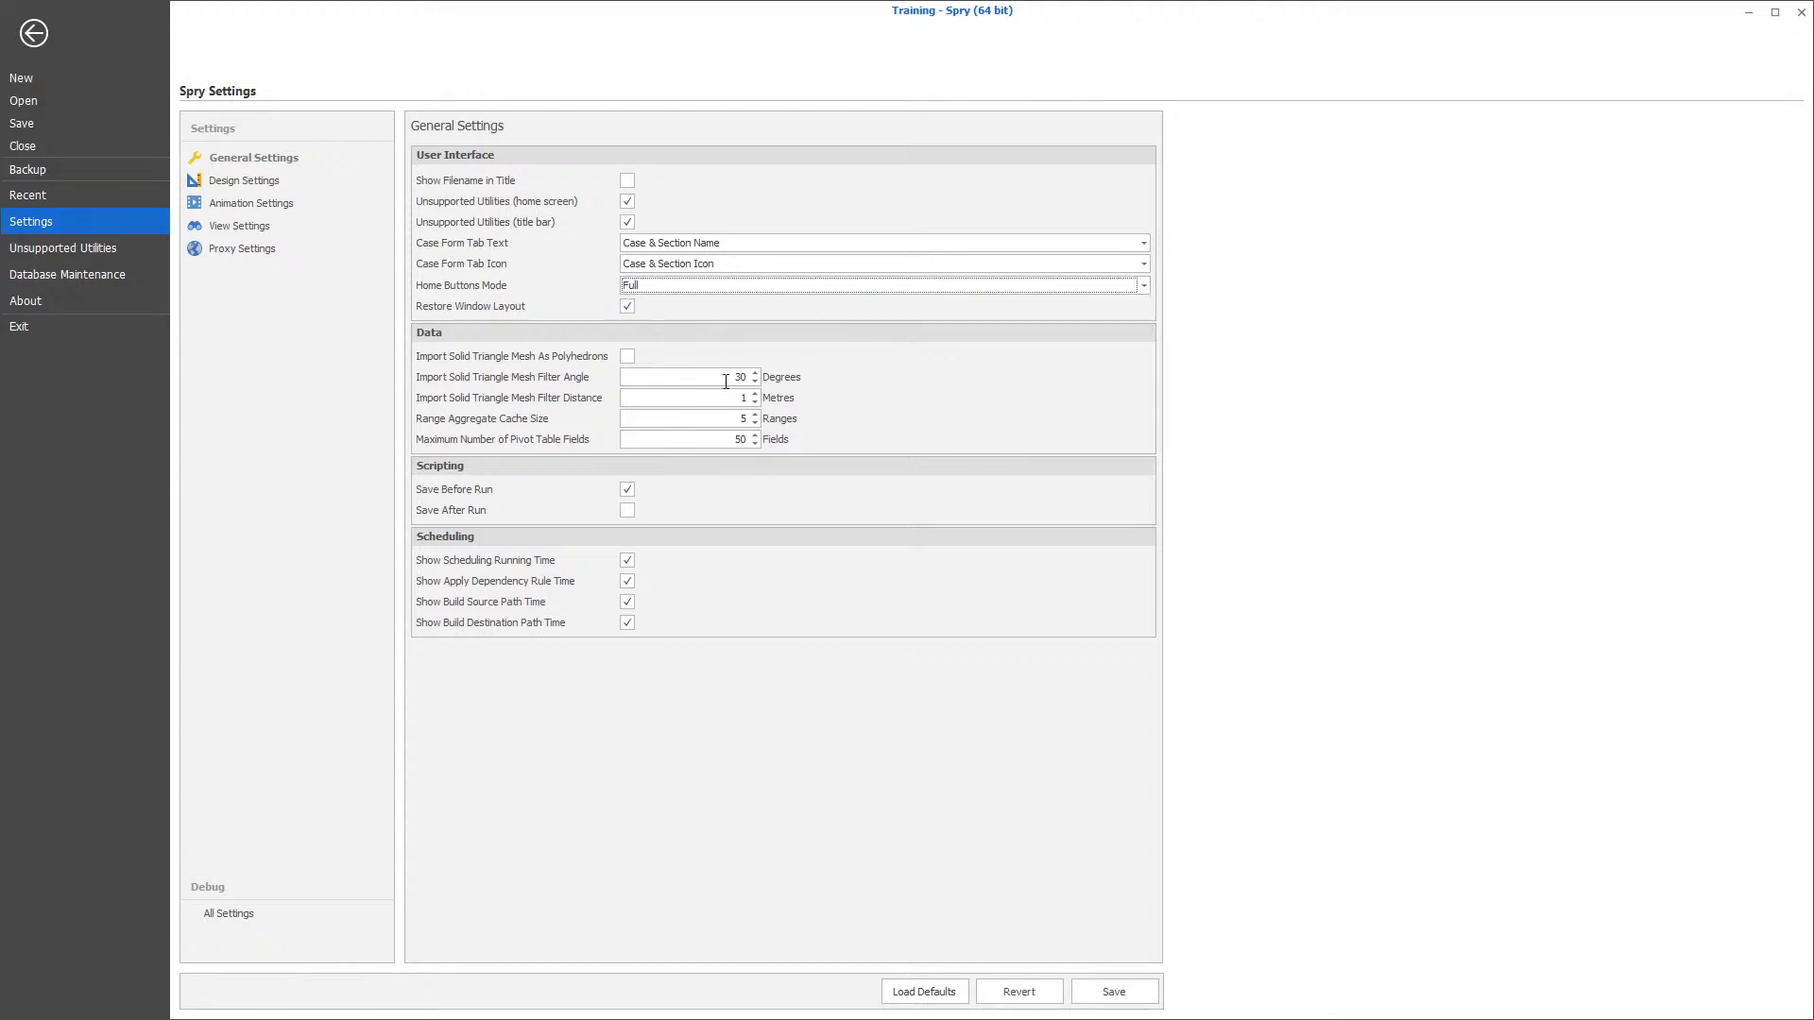
left_click(1126, 990)
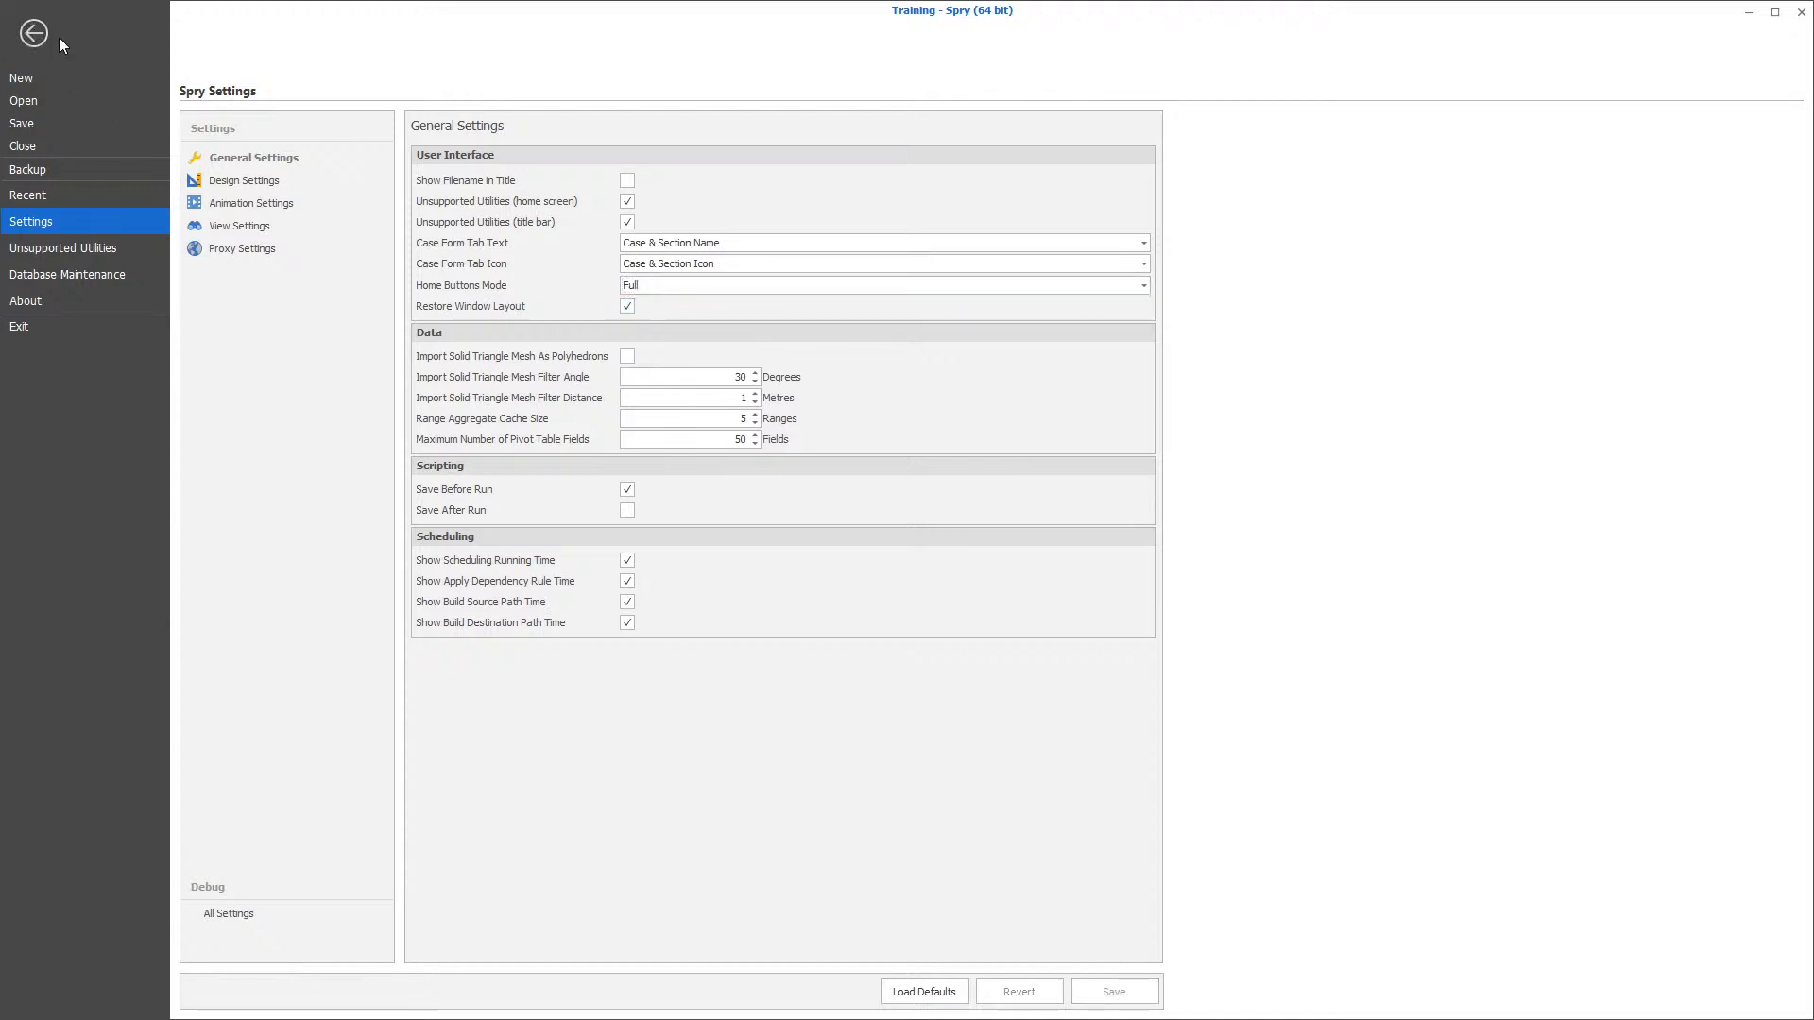
left_click(34, 33)
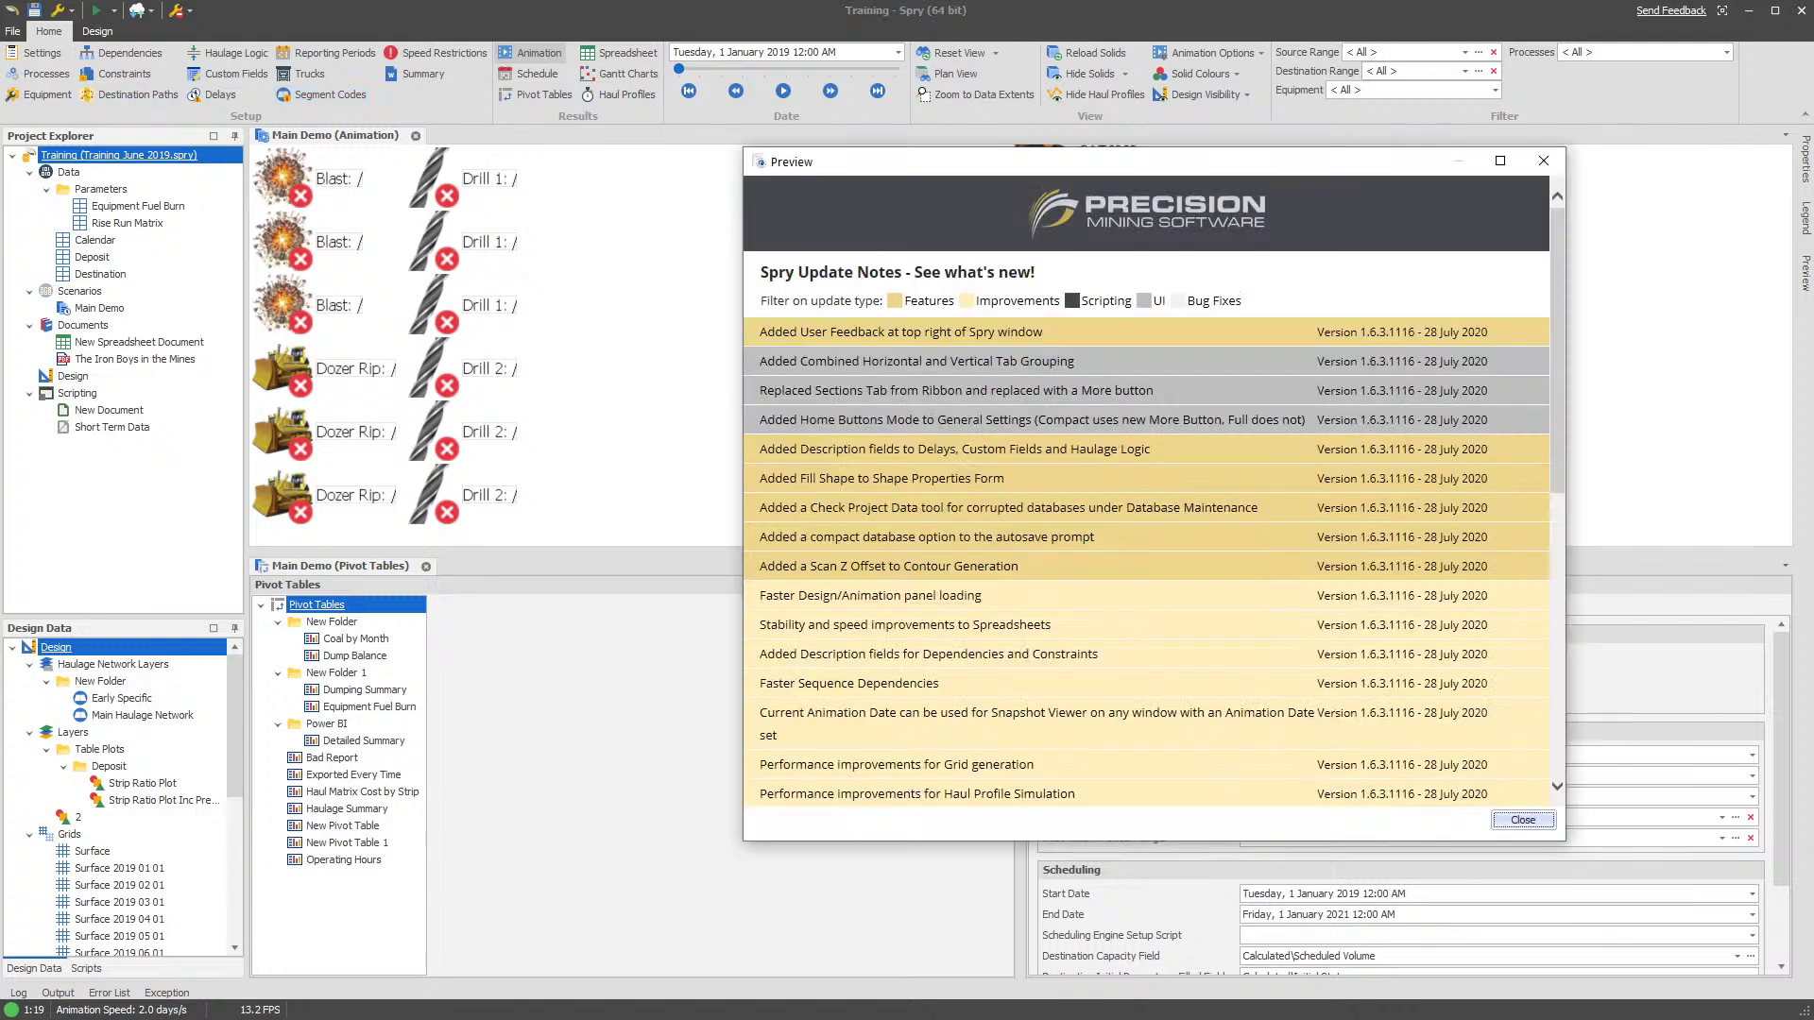
Highlight the update note about description fields for Delays, Custom Fields and Haulage Logic
left_click_drag(761, 449, 1153, 446)
left_click_drag(915, 449, 1190, 448)
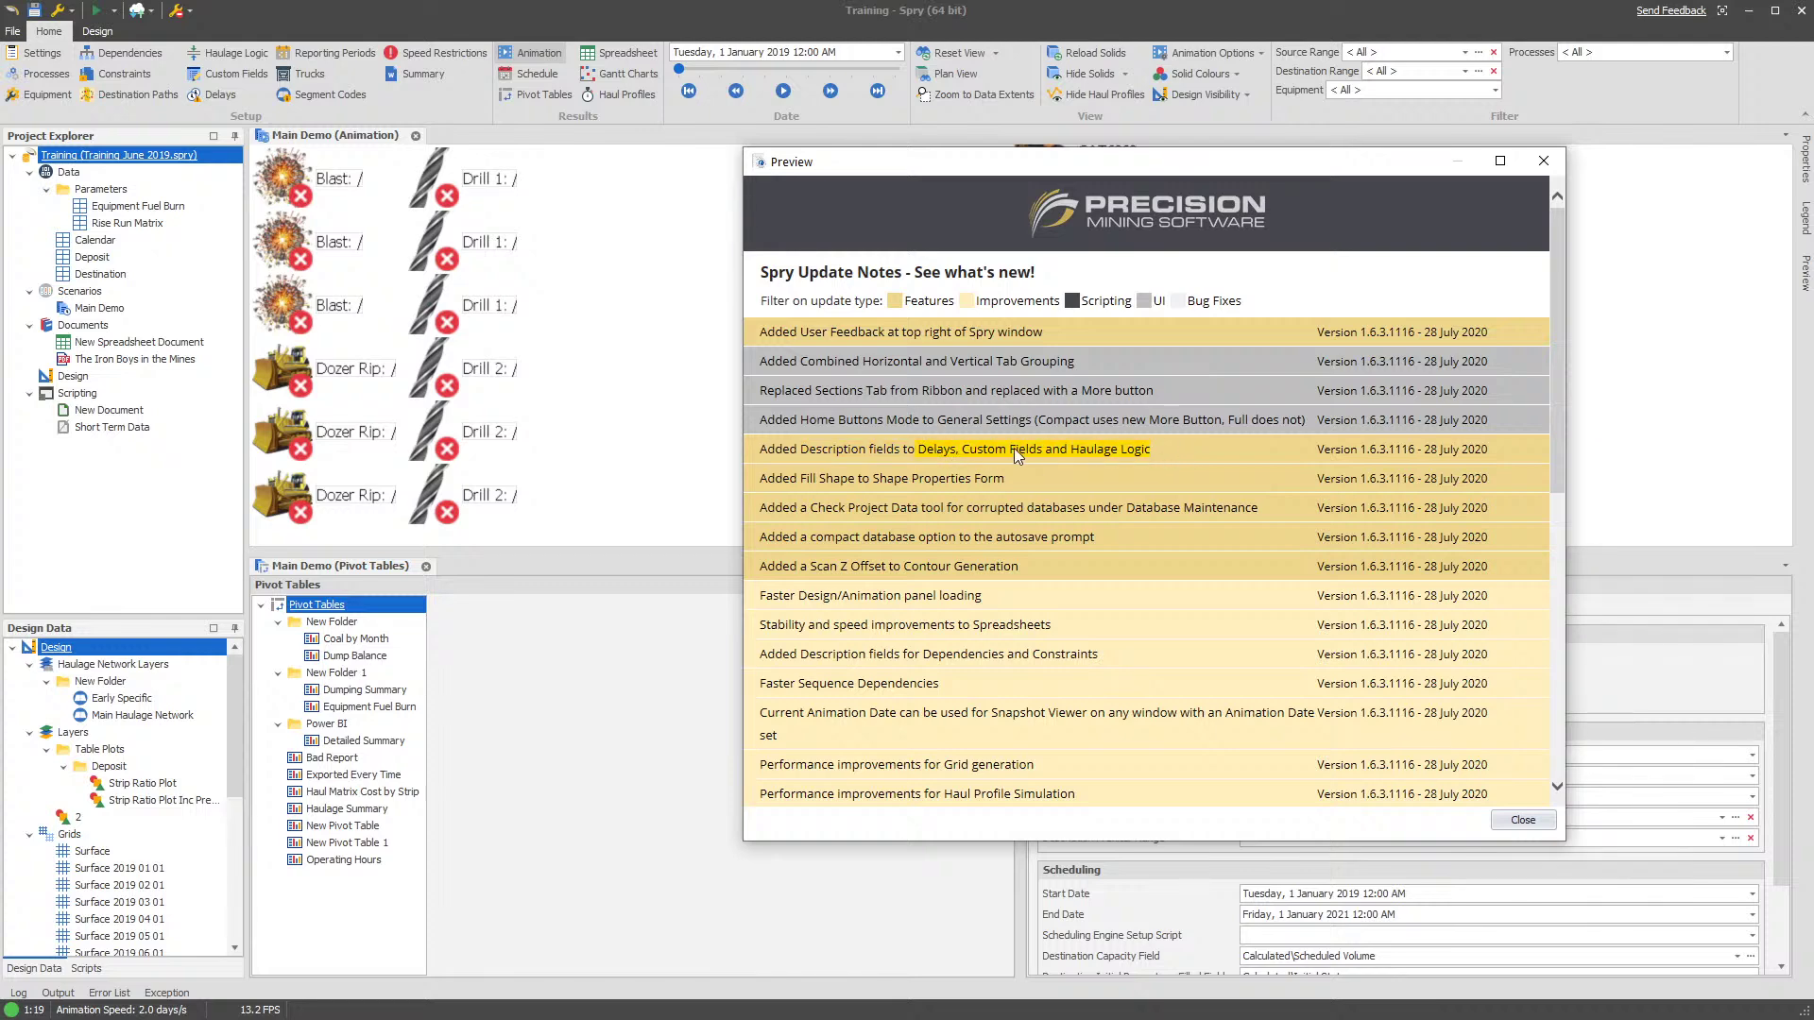
Highlight the update note about description fields for Dependencies and Constraints, and show the Coal Capacity Constraint's details in the pivot tables window
left_click_drag(916, 654, 1097, 653)
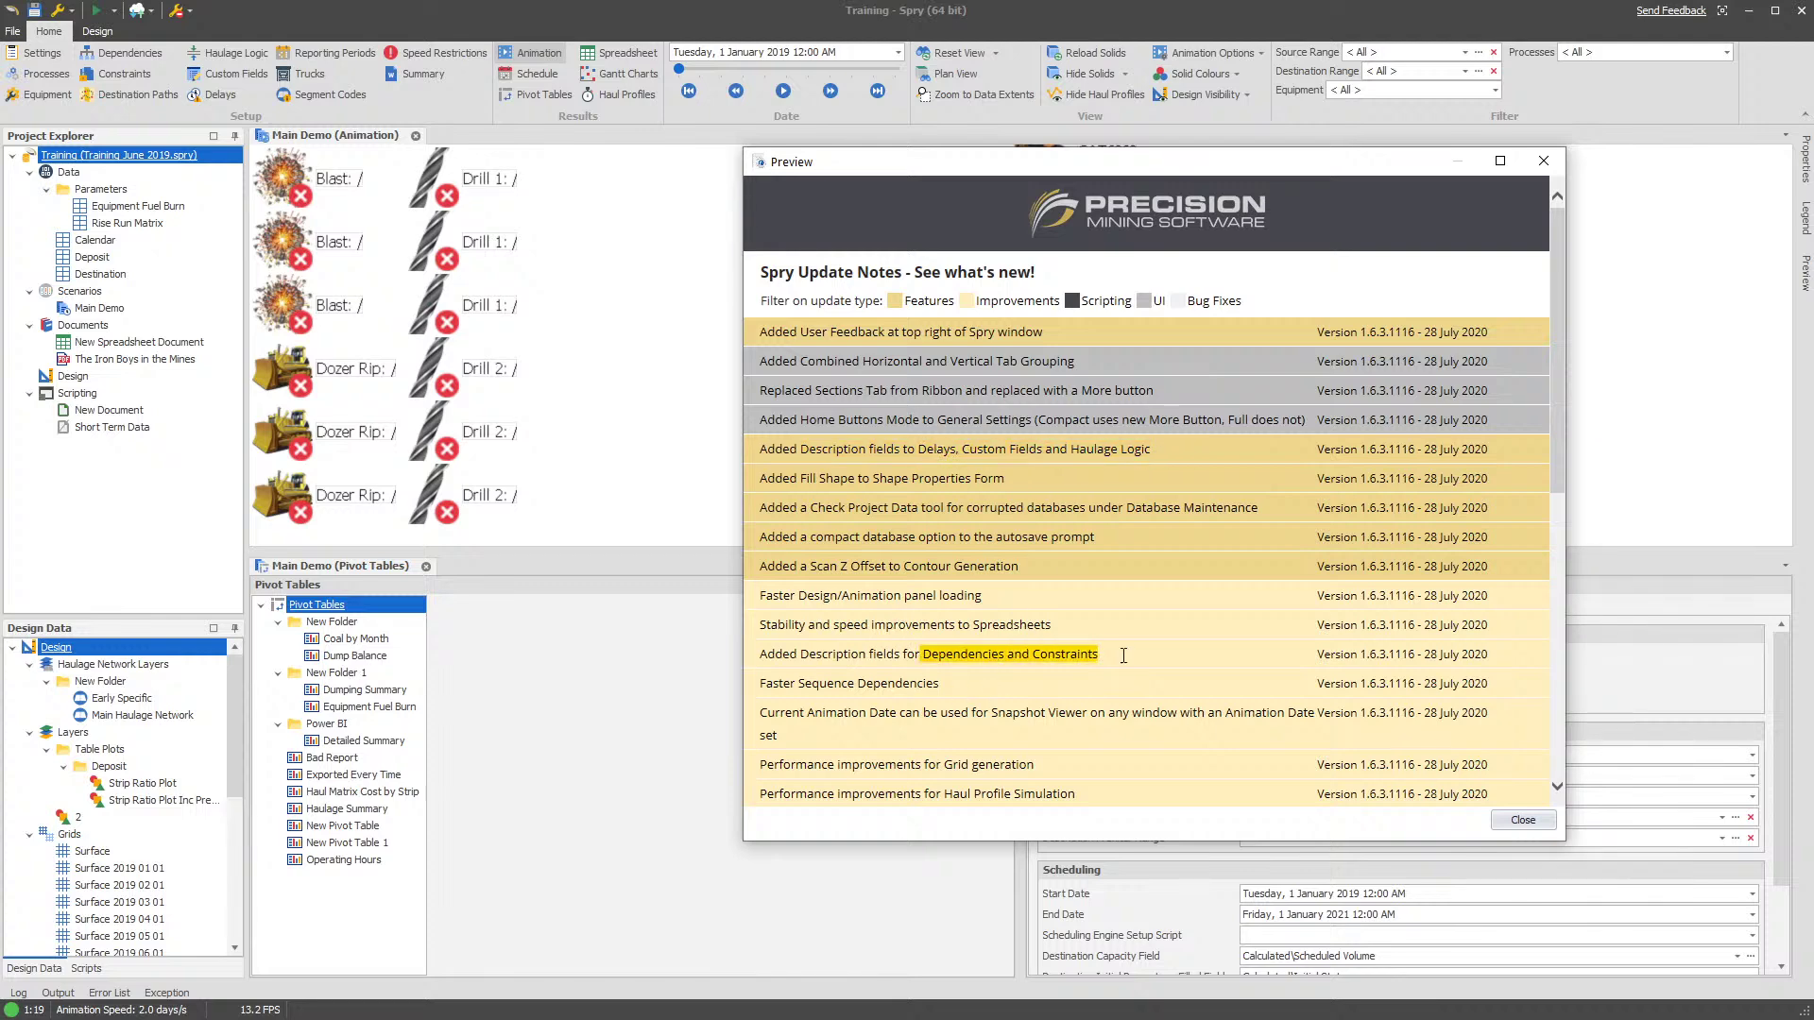
key("Escape")
left_click(583, 672)
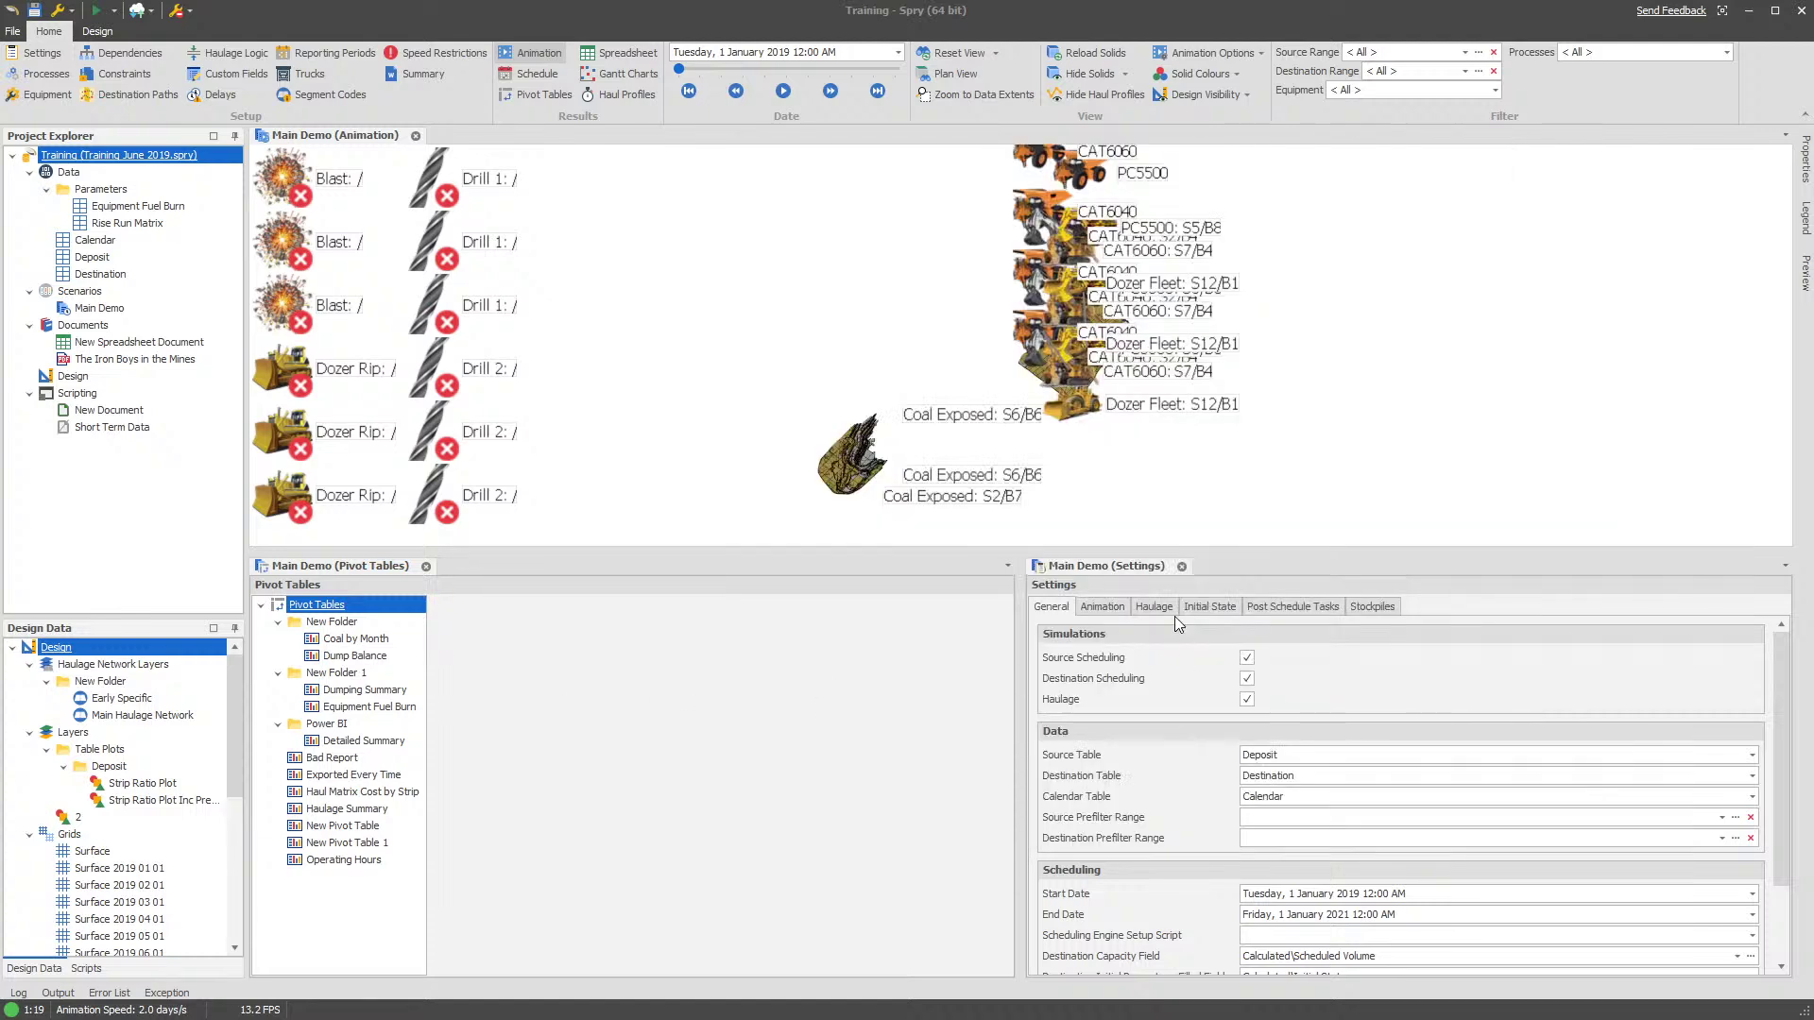
left_click(1004, 501)
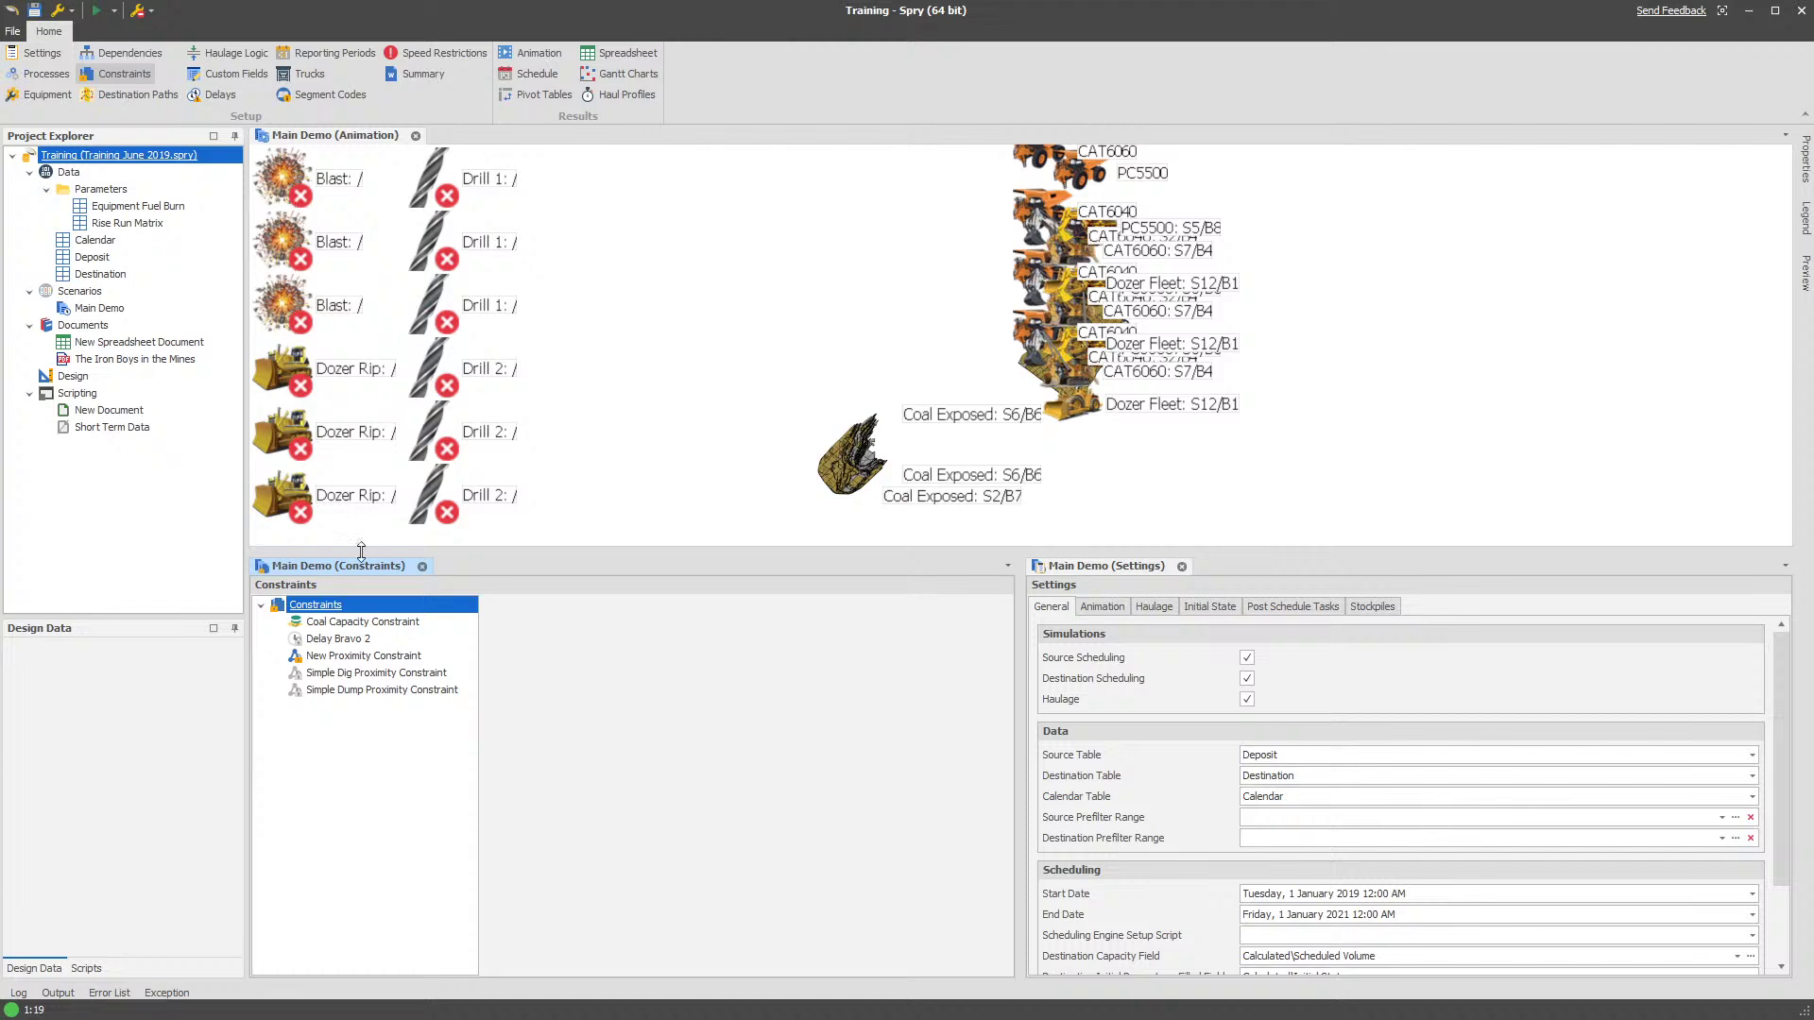
left_click(402, 625)
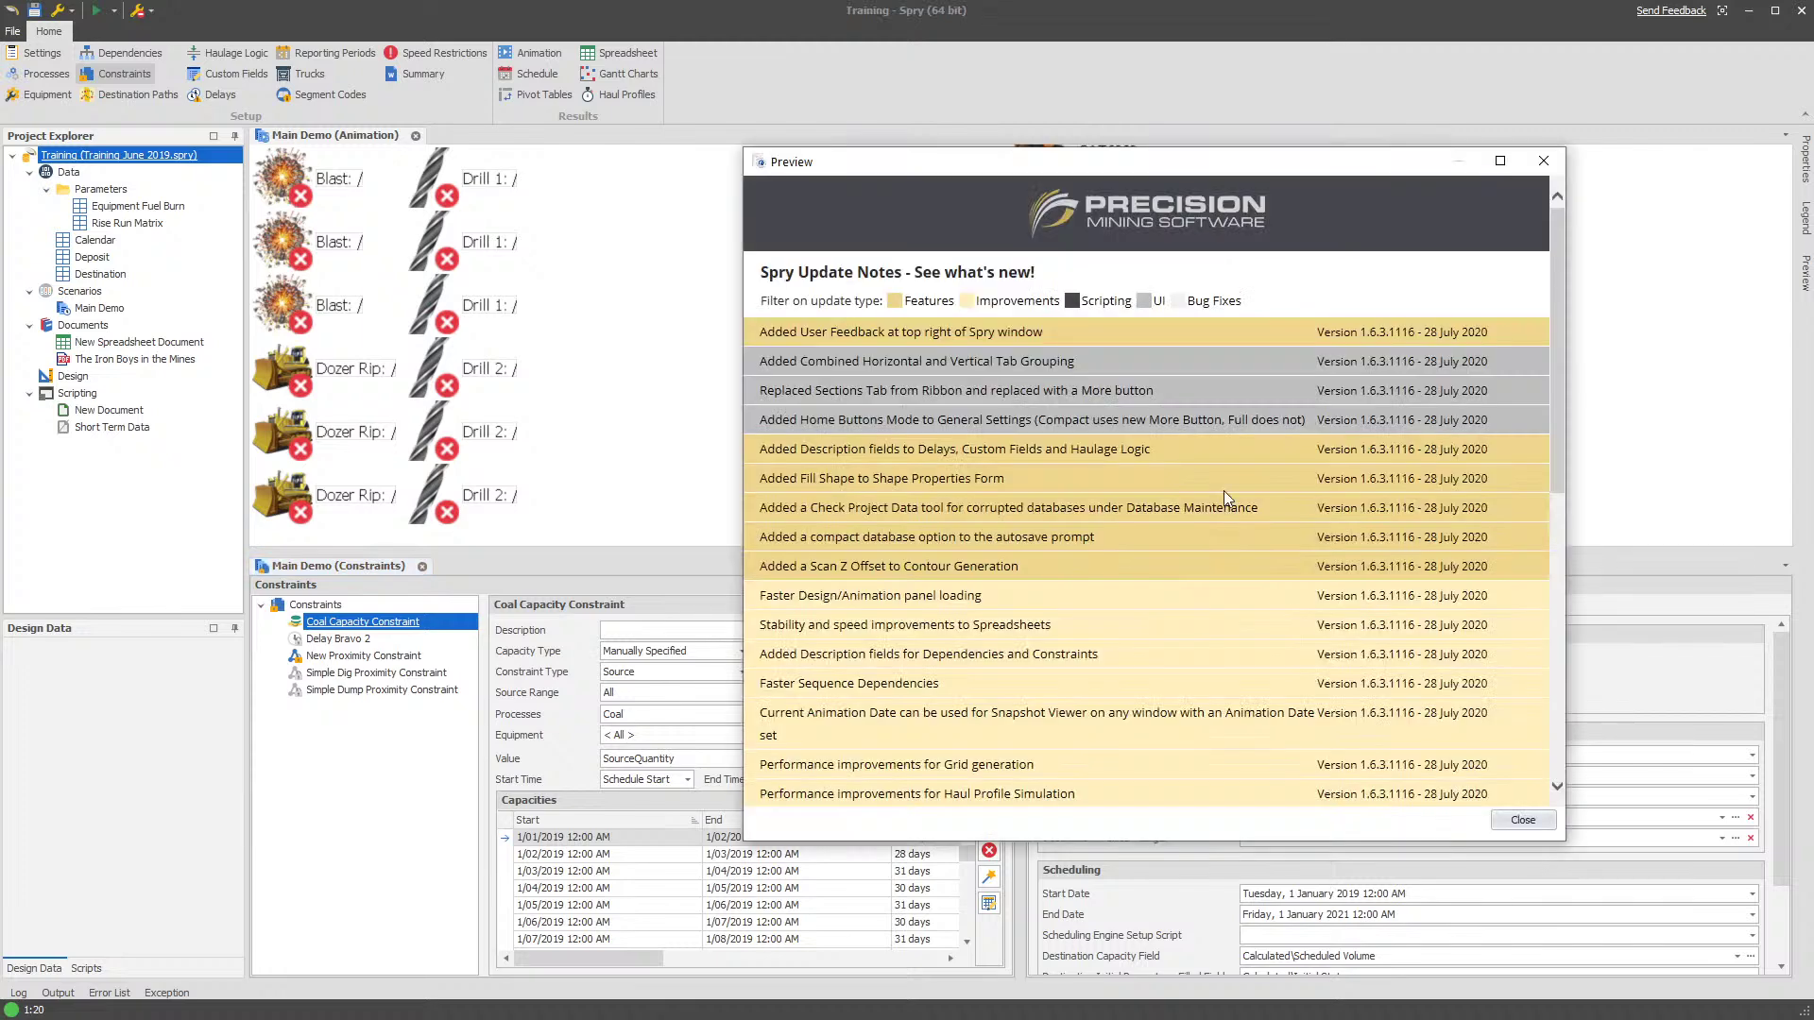
Highlight the Fill Shape update note, return to the animation and add a new layer under Layers in the design data
left_click_drag(803, 475, 1038, 470)
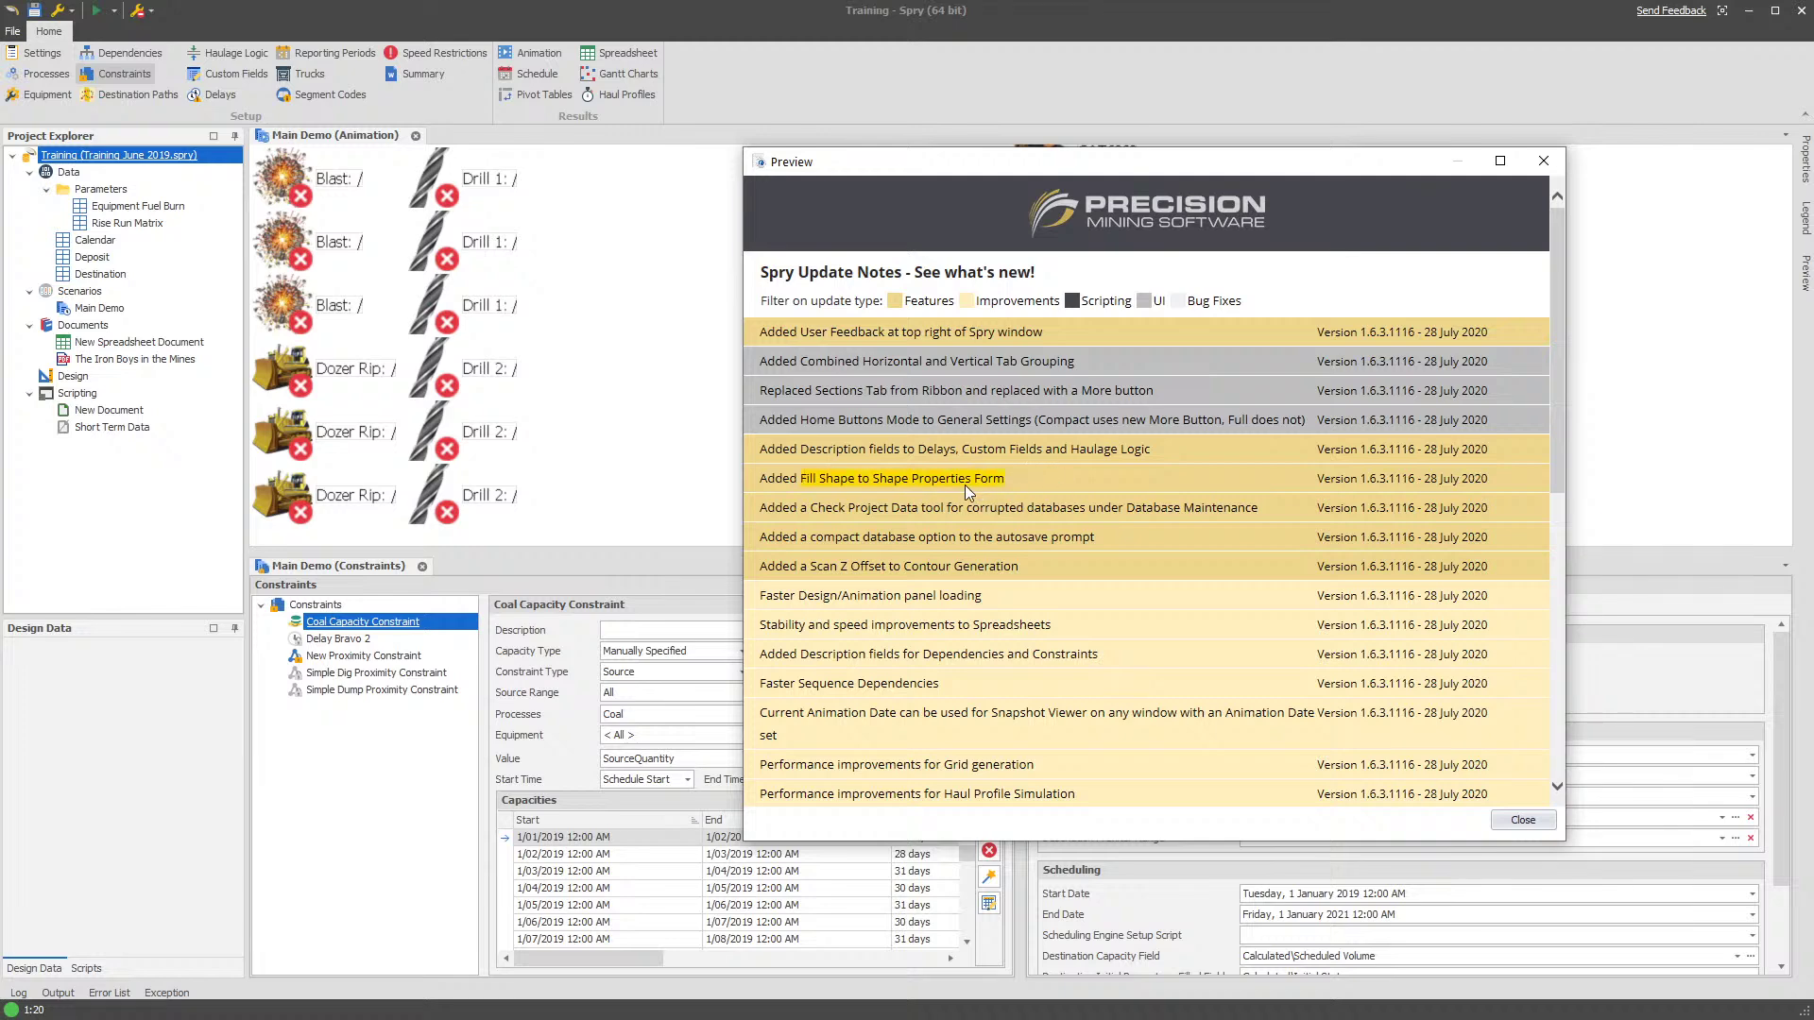
key("Escape")
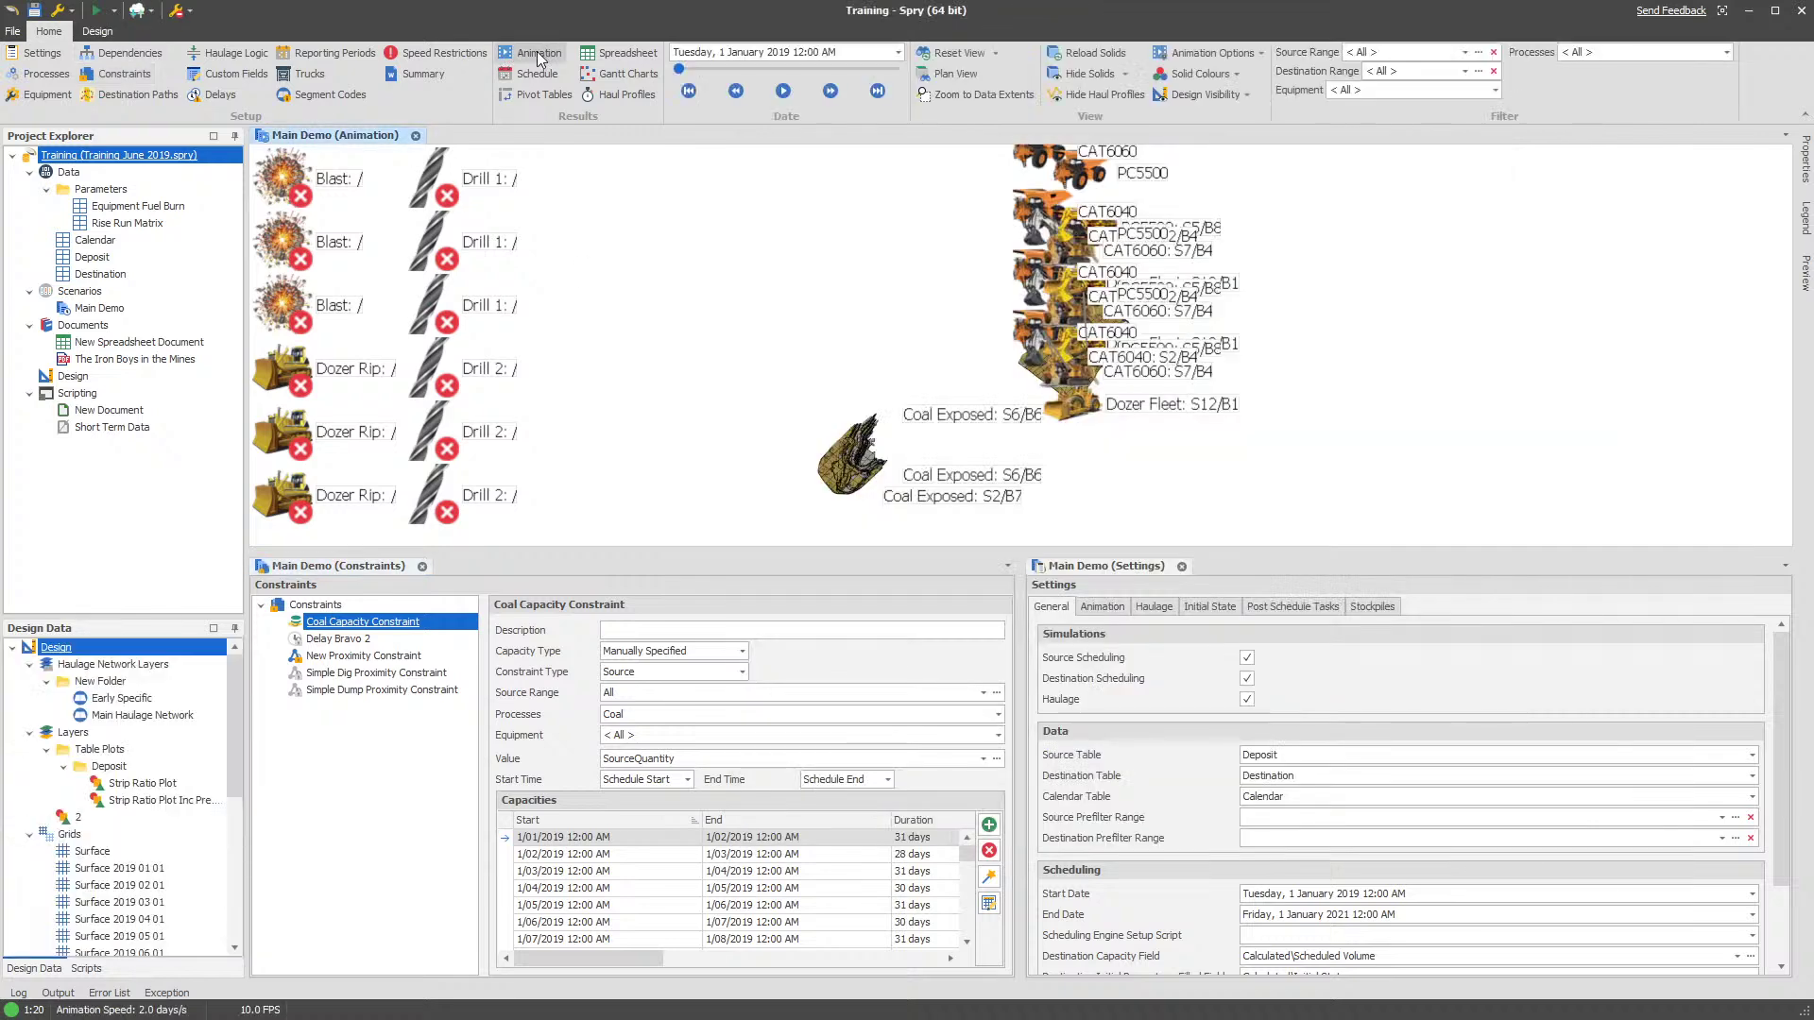
right_click(99, 749)
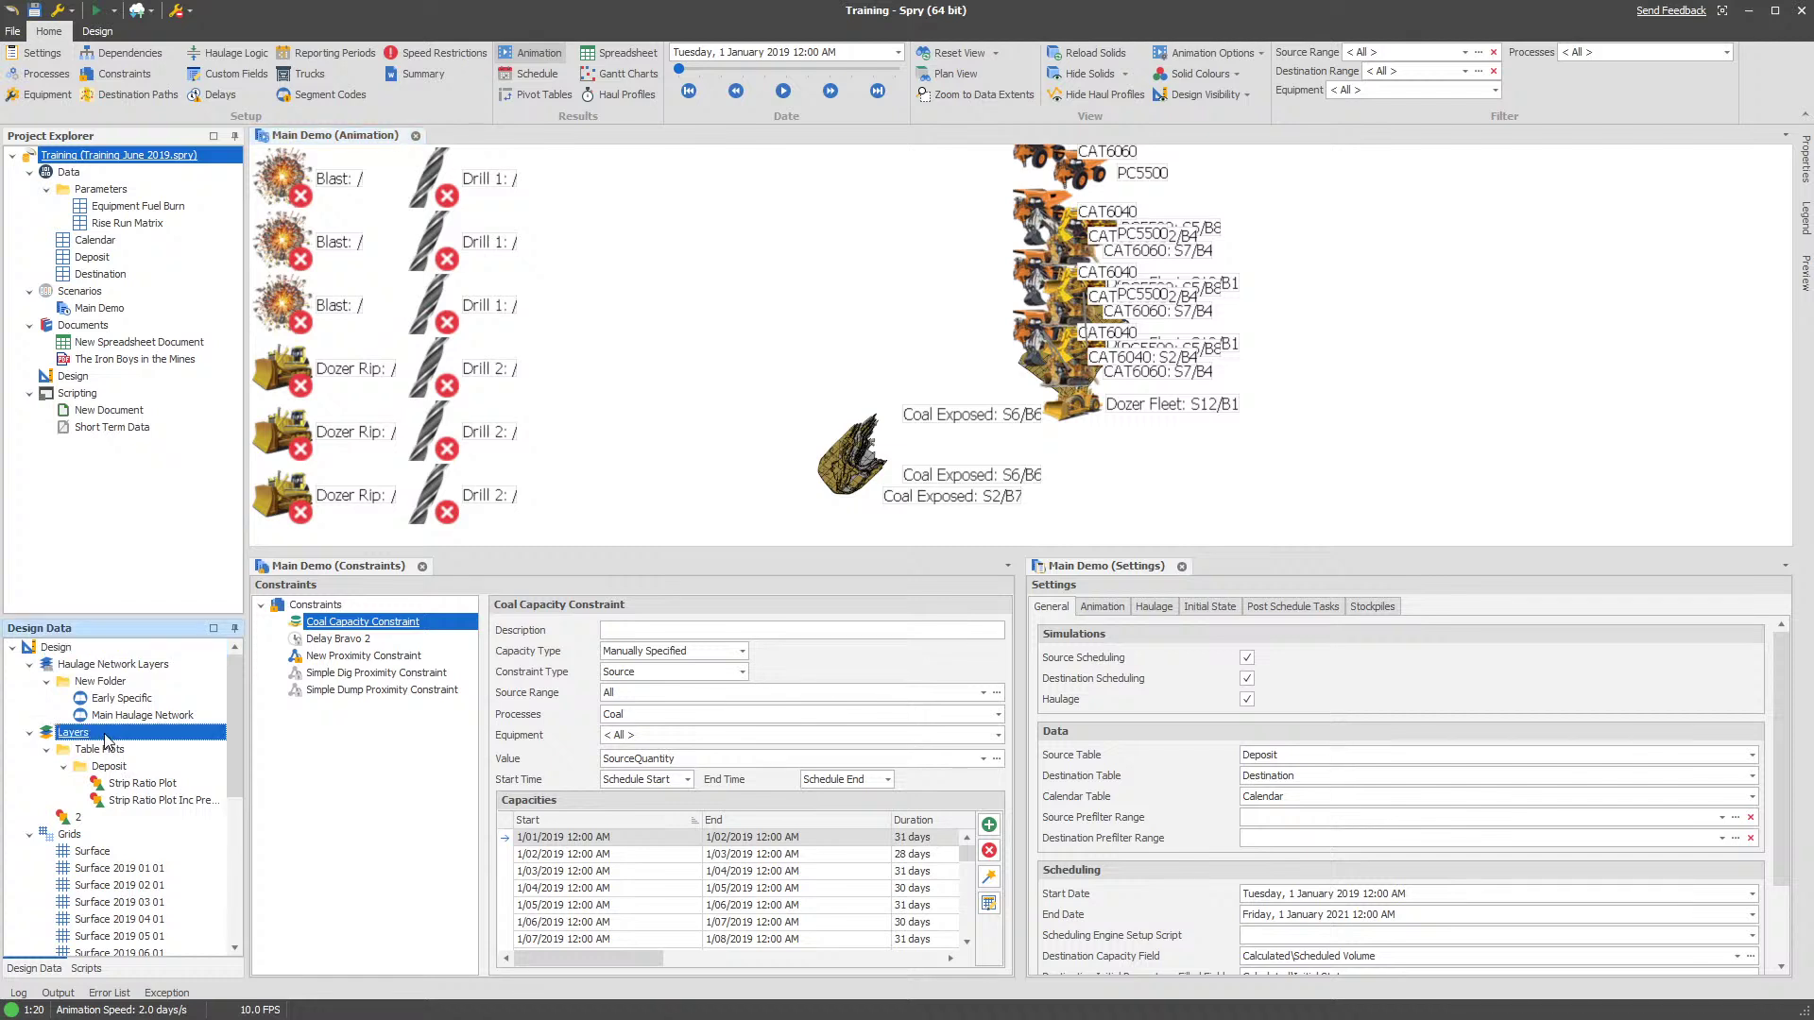
mouse_move(160, 751)
left_click(263, 754)
key("Return")
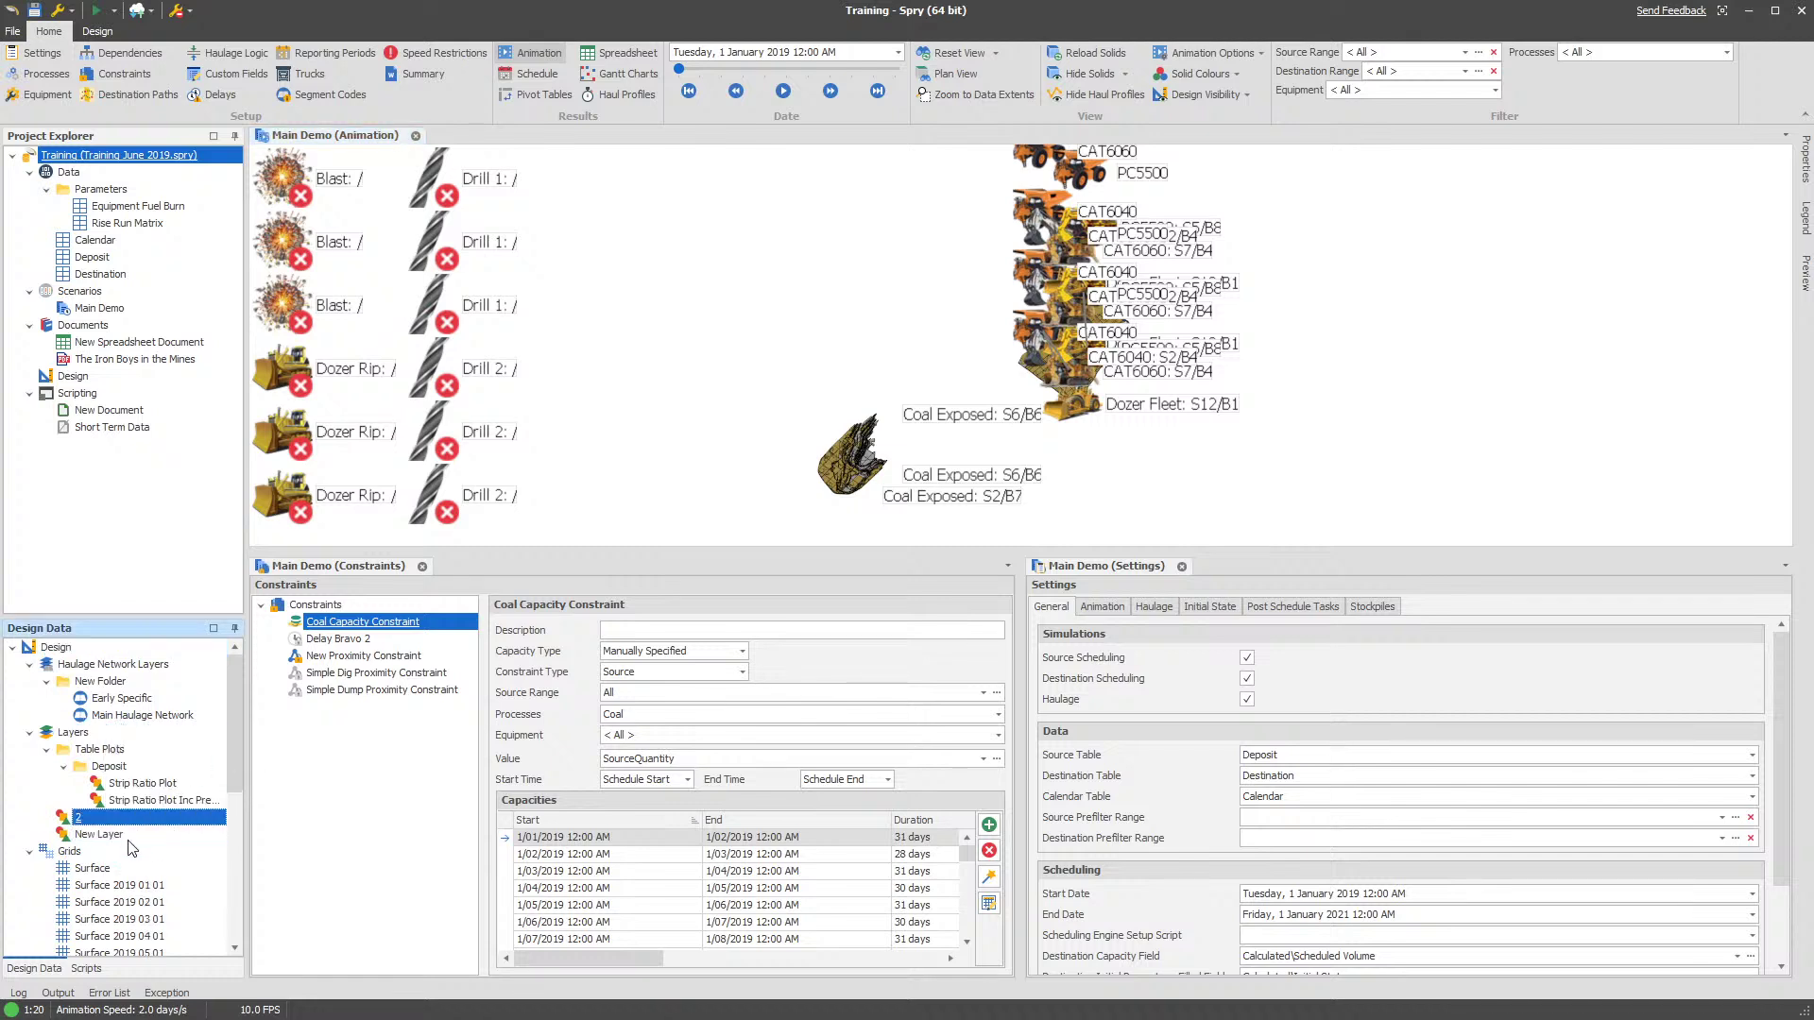
Draw an open six-point shape on New Layer in the empty area of the animation view
left_click(97, 31)
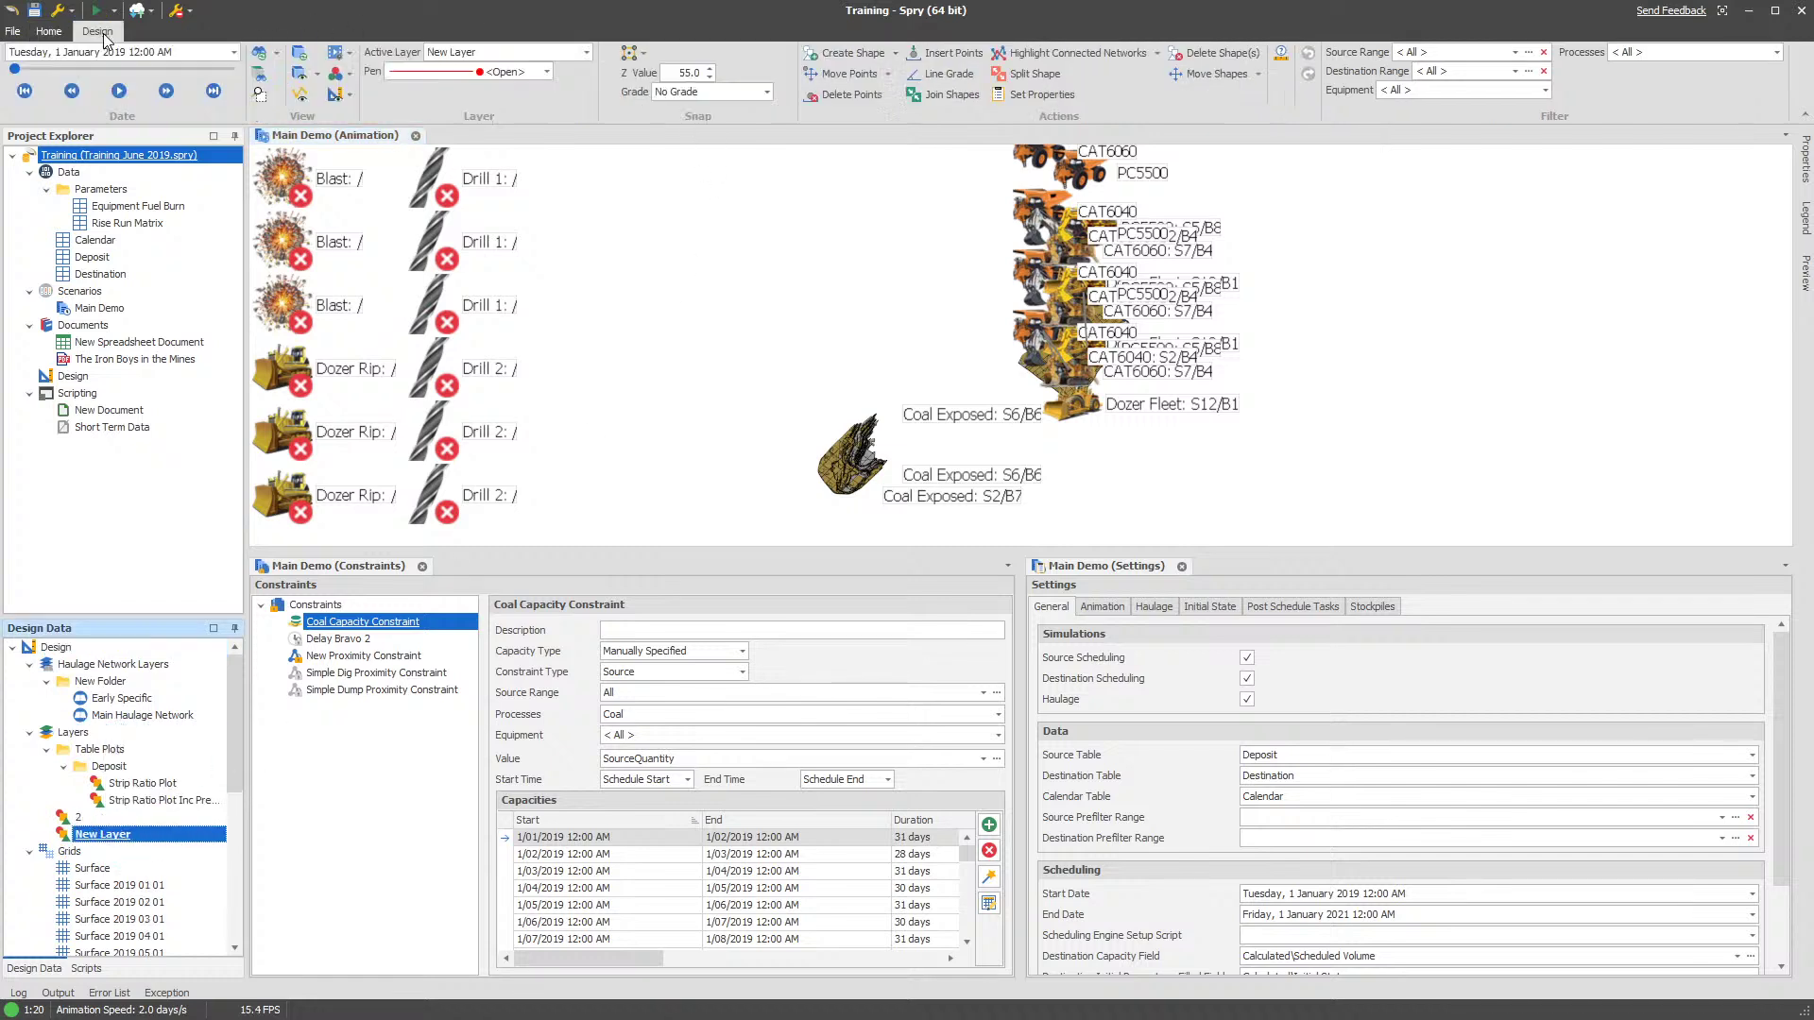
left_click(652, 280)
left_click(628, 376)
left_click(742, 378)
left_click(801, 288)
left_click(795, 248)
left_click(728, 216)
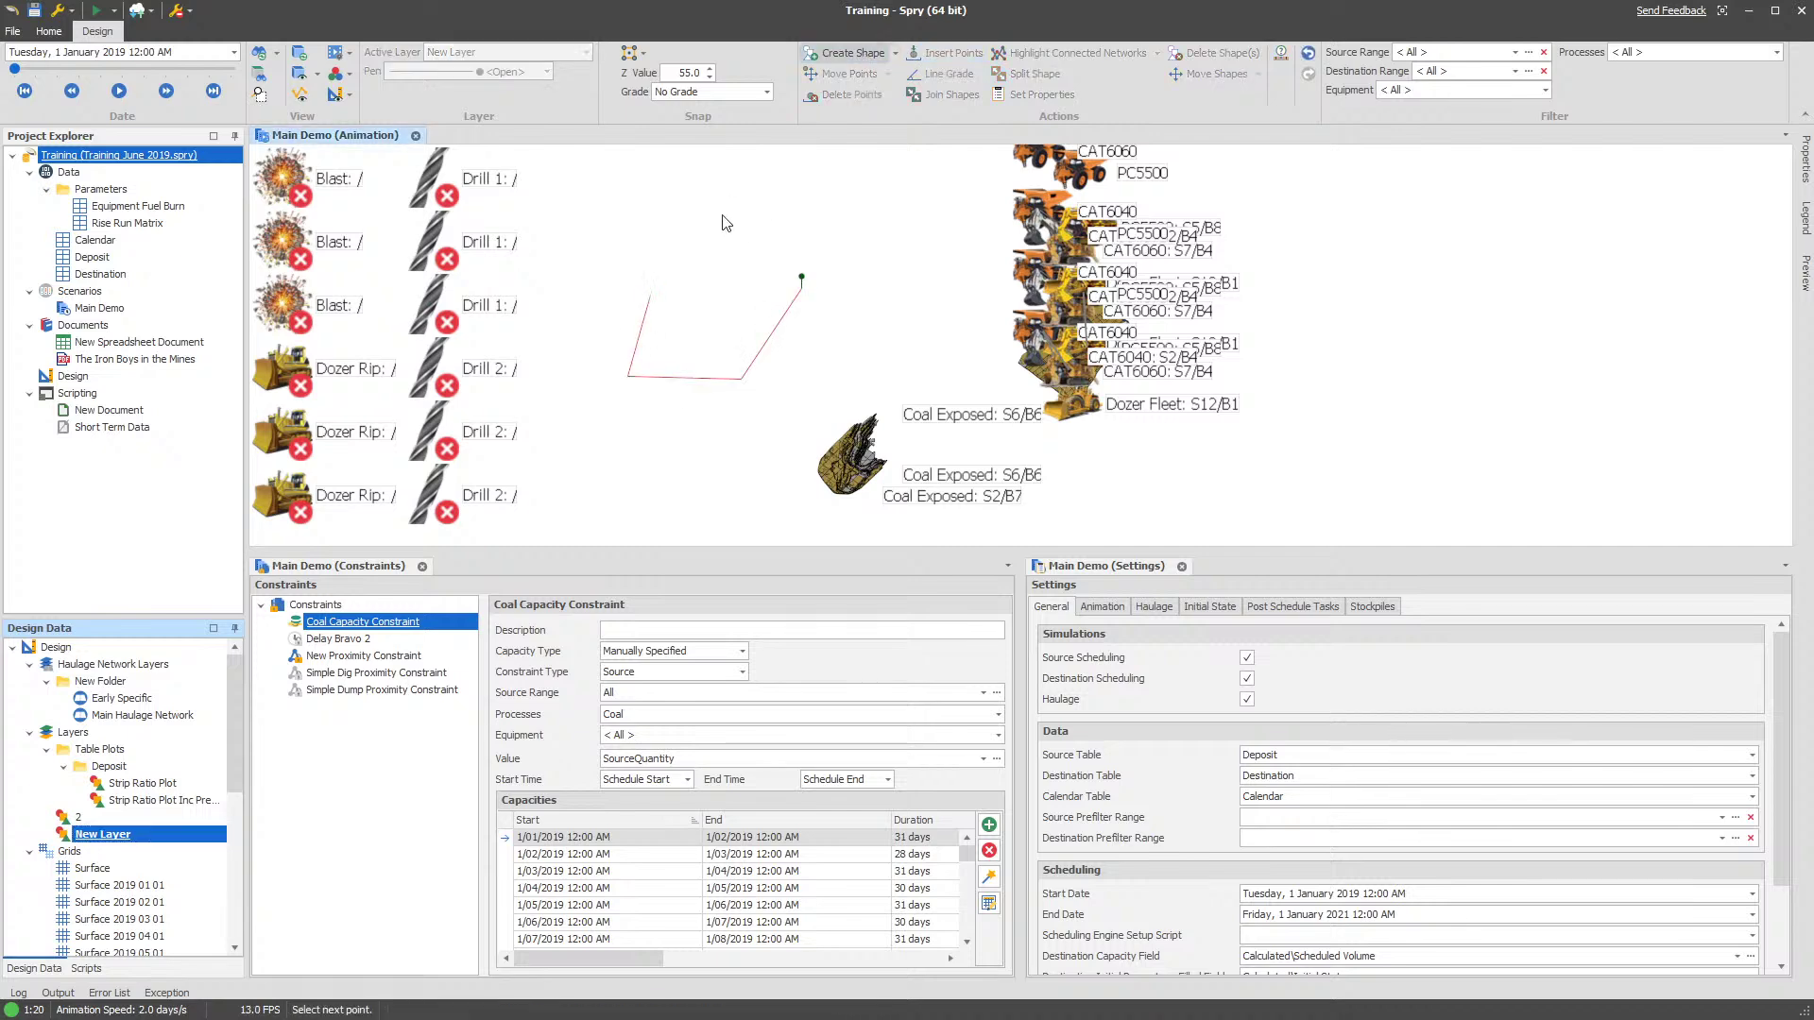
Open the drawn shape's properties, set it to Closed, and try the Fill option on and off
right_click(785, 321)
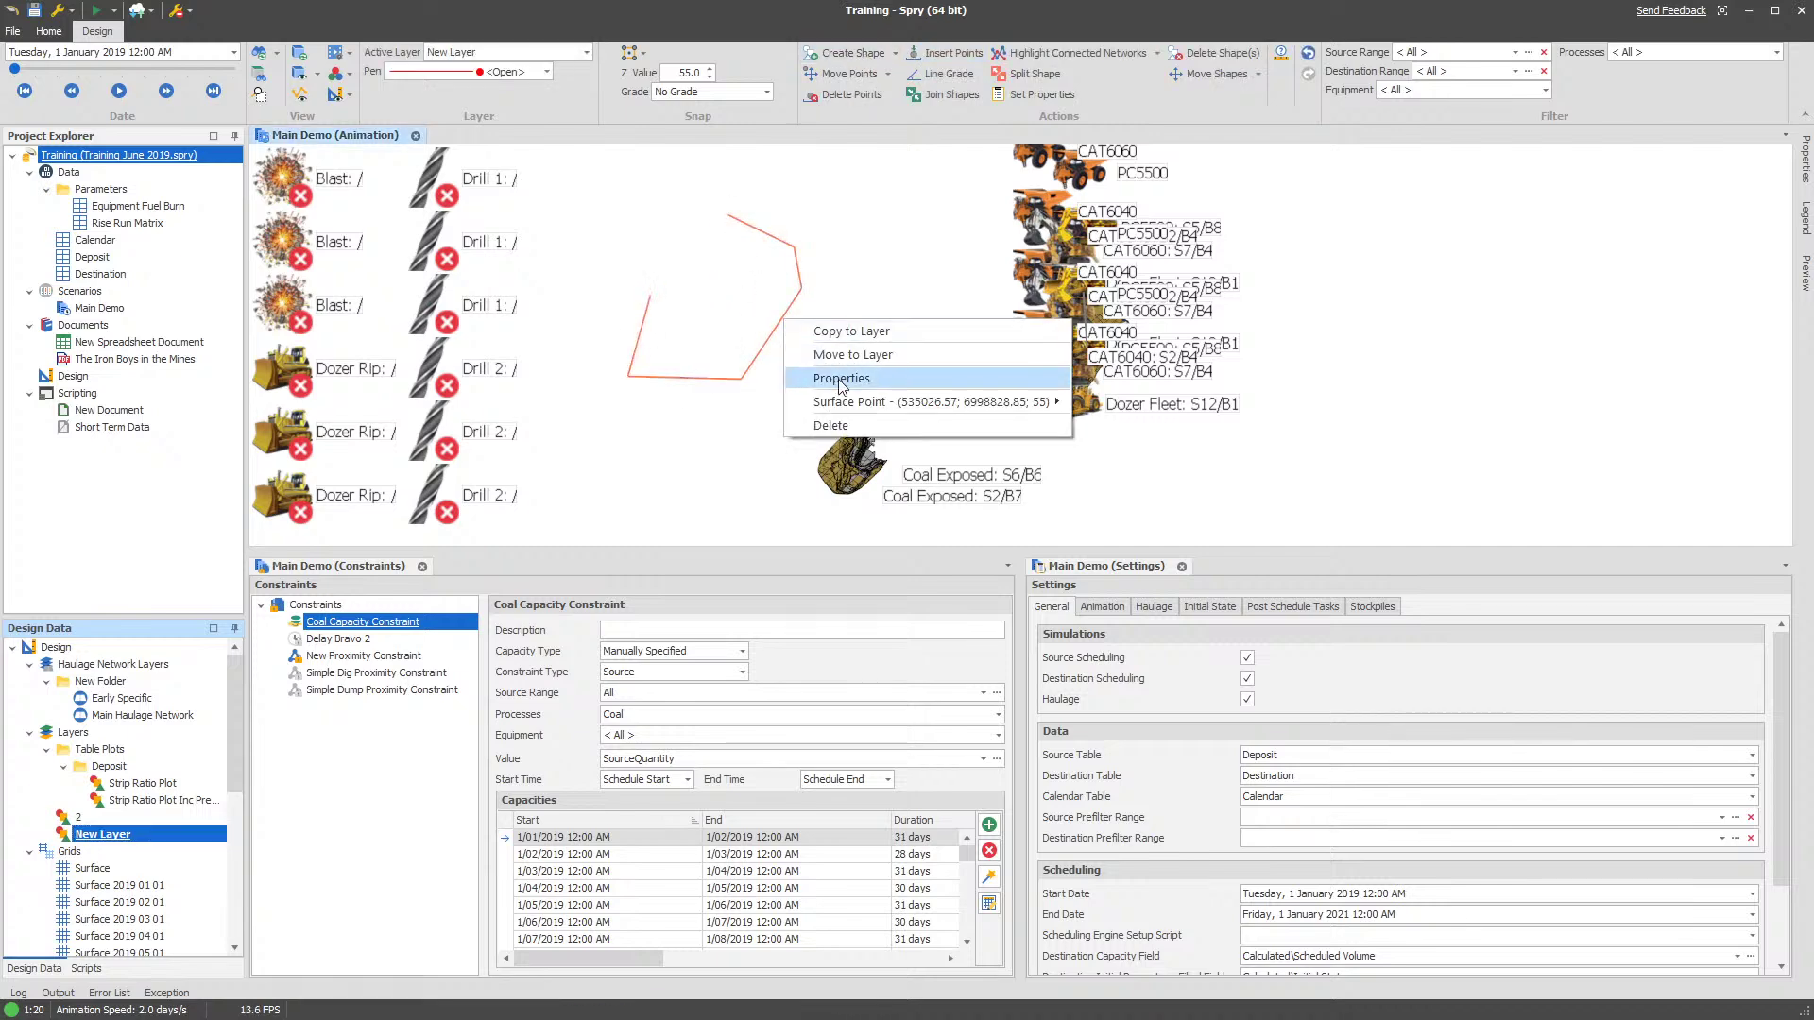
left_click(844, 385)
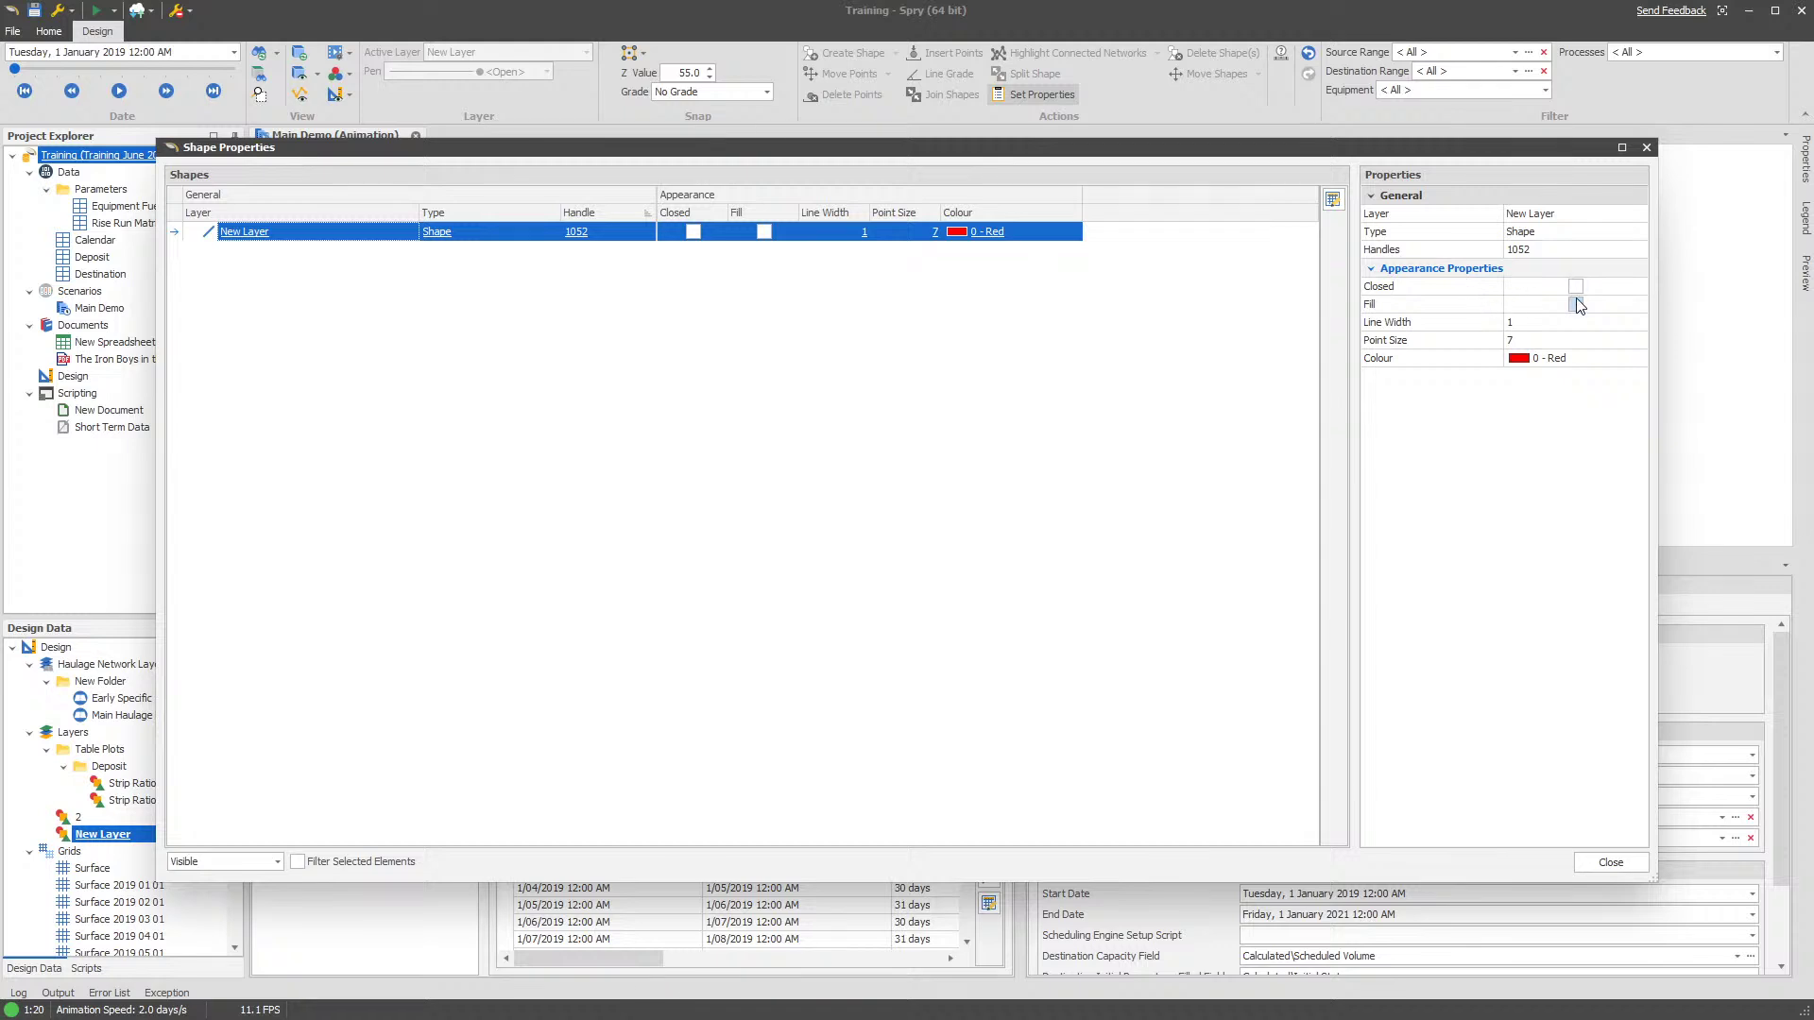
left_click_drag(1346, 149, 1353, 442)
left_click(1579, 599)
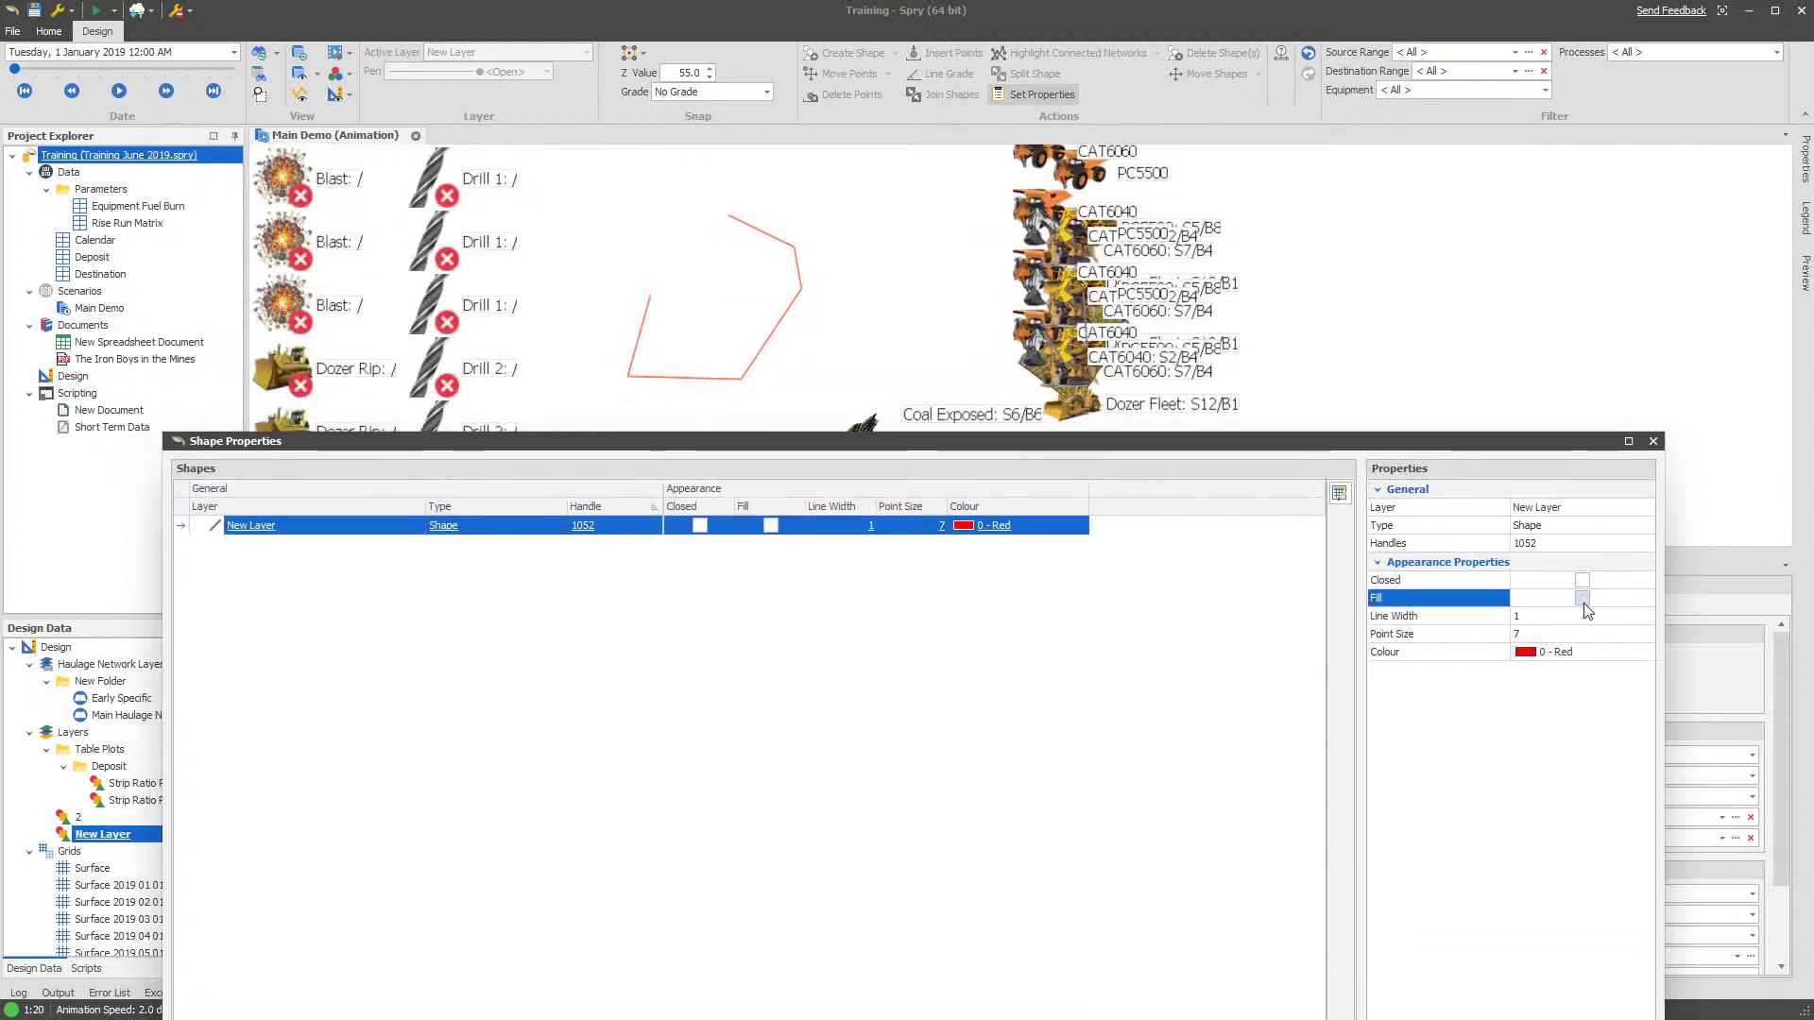
left_click(1582, 599)
left_click(1583, 599)
left_click(1584, 599)
left_click(1582, 580)
left_click(1584, 599)
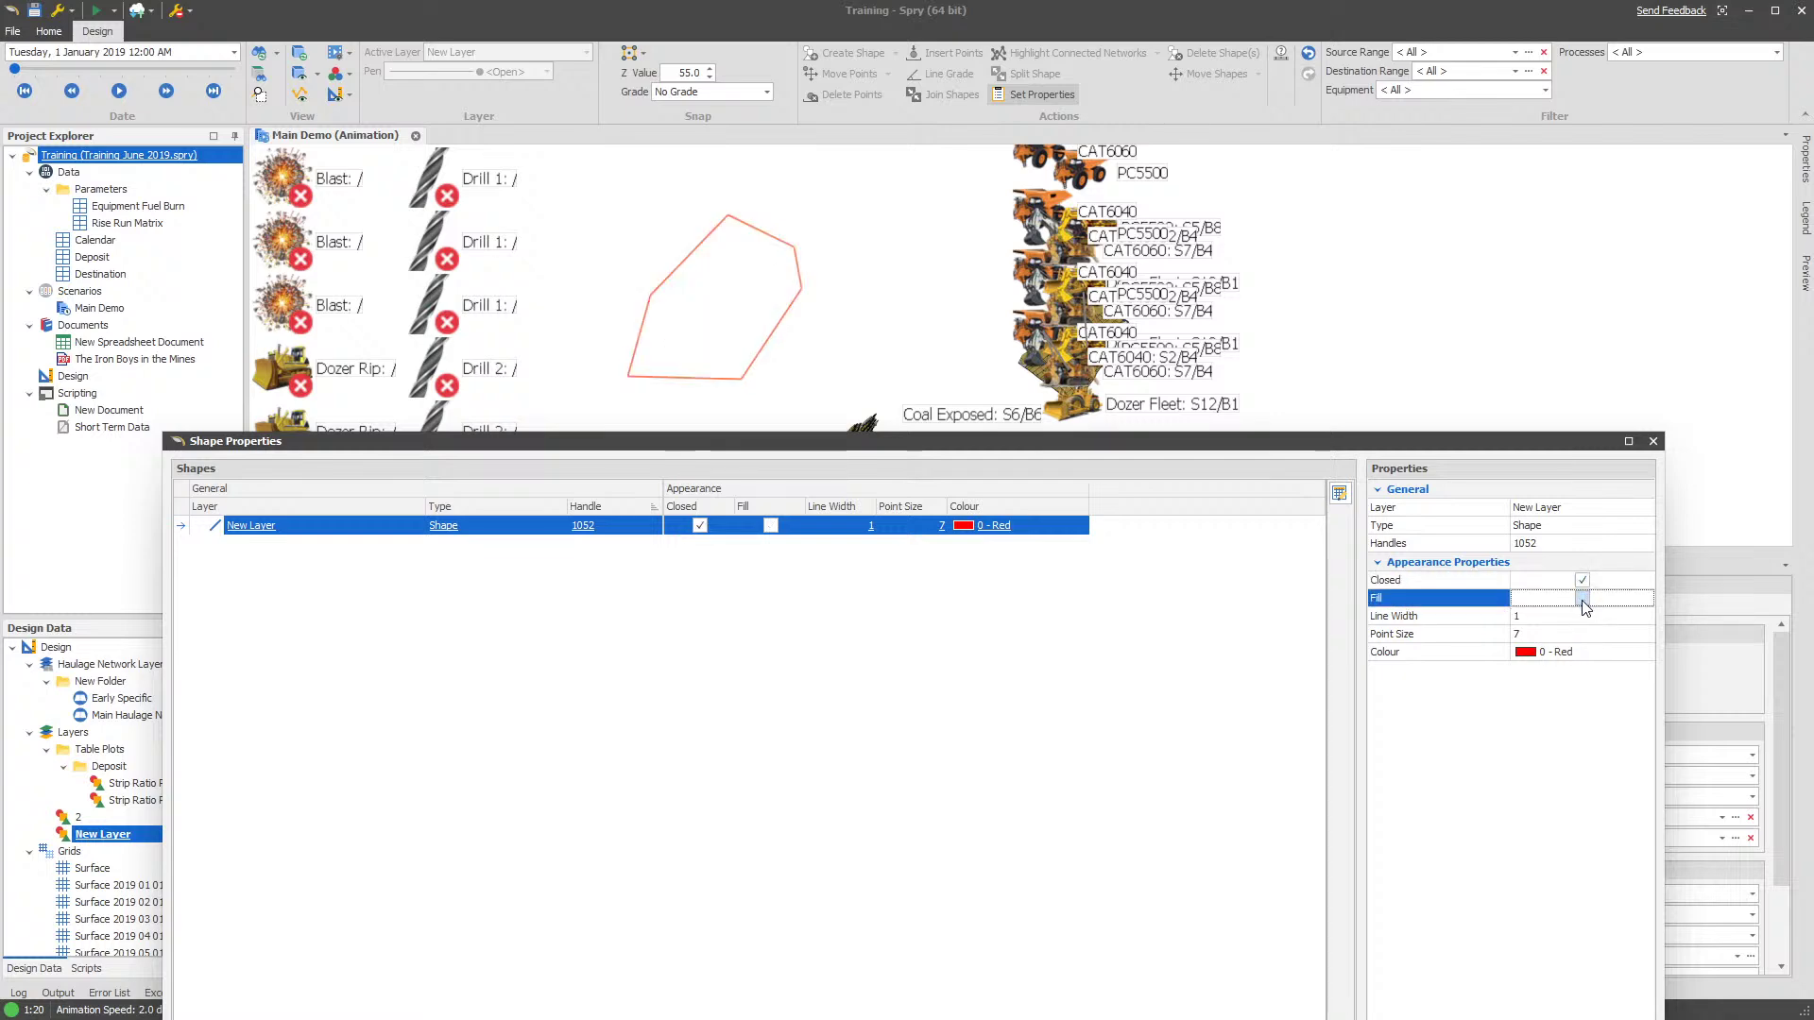
left_click(1583, 599)
left_click(1582, 599)
key("Escape")
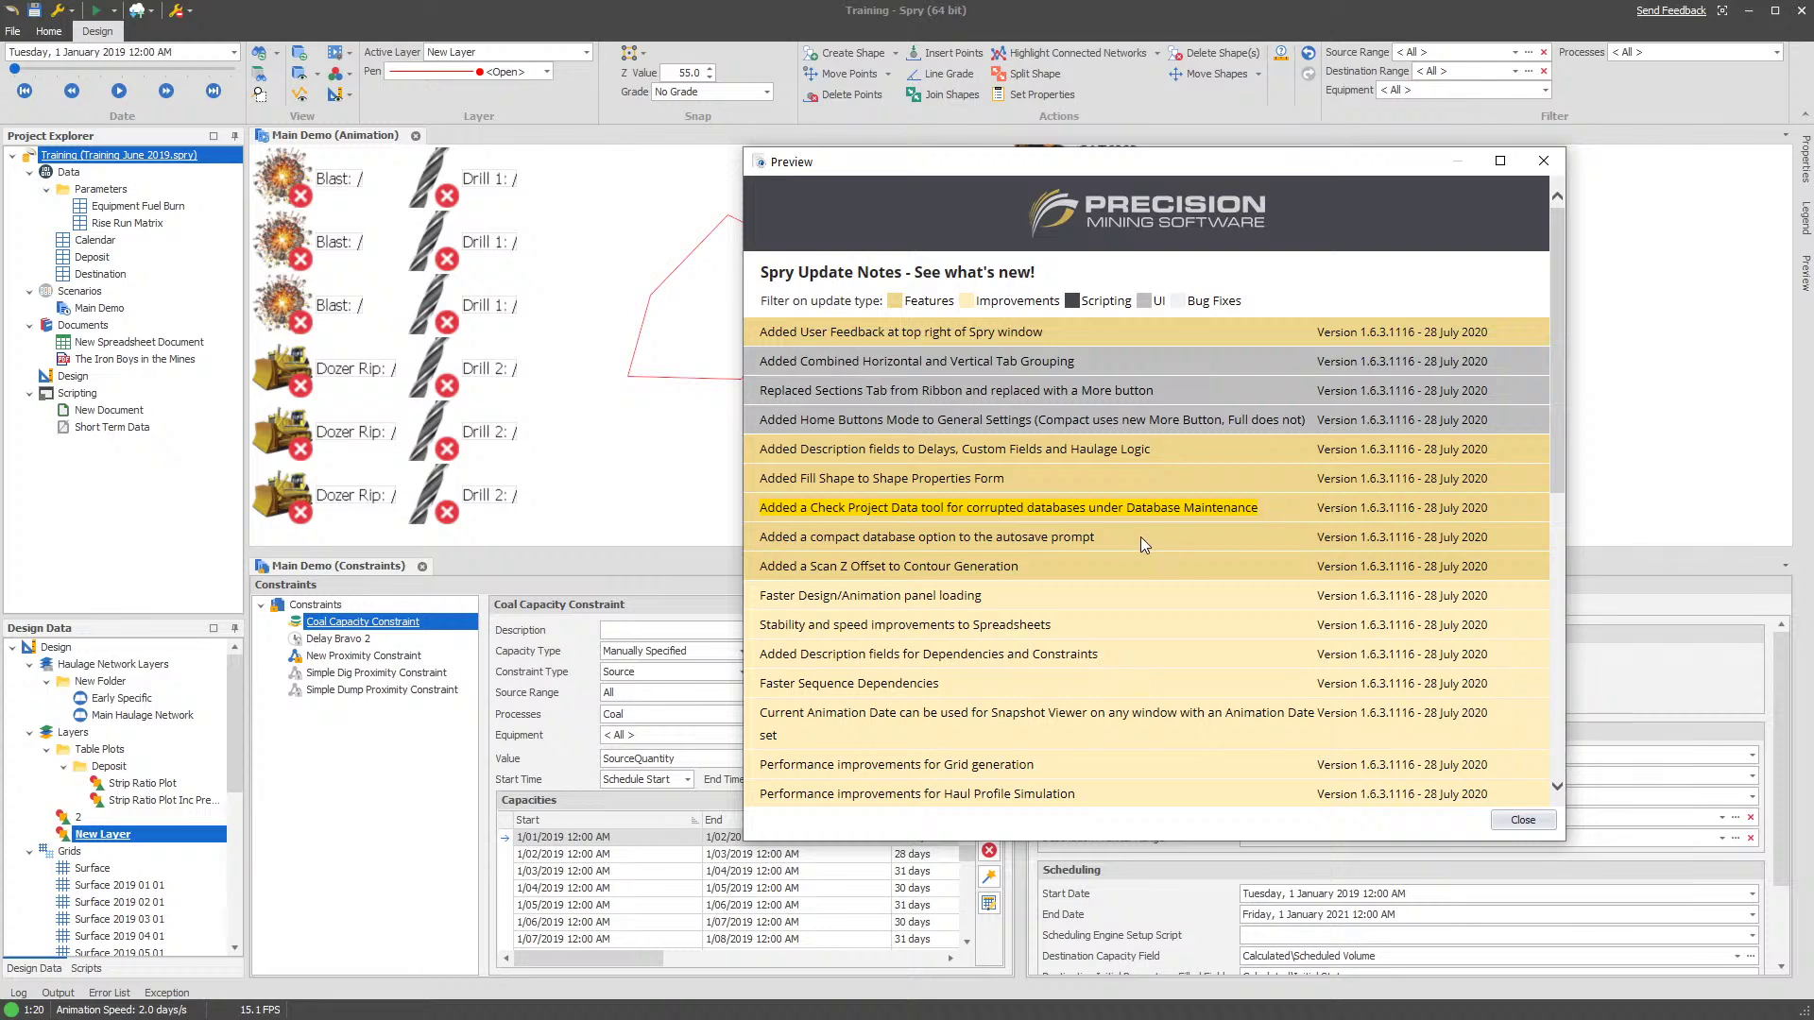
Highlight the update note about the autosave prompt's compact database option, and switch the animation window through Settings to Custom Fields
left_click_drag(1141, 536, 854, 531)
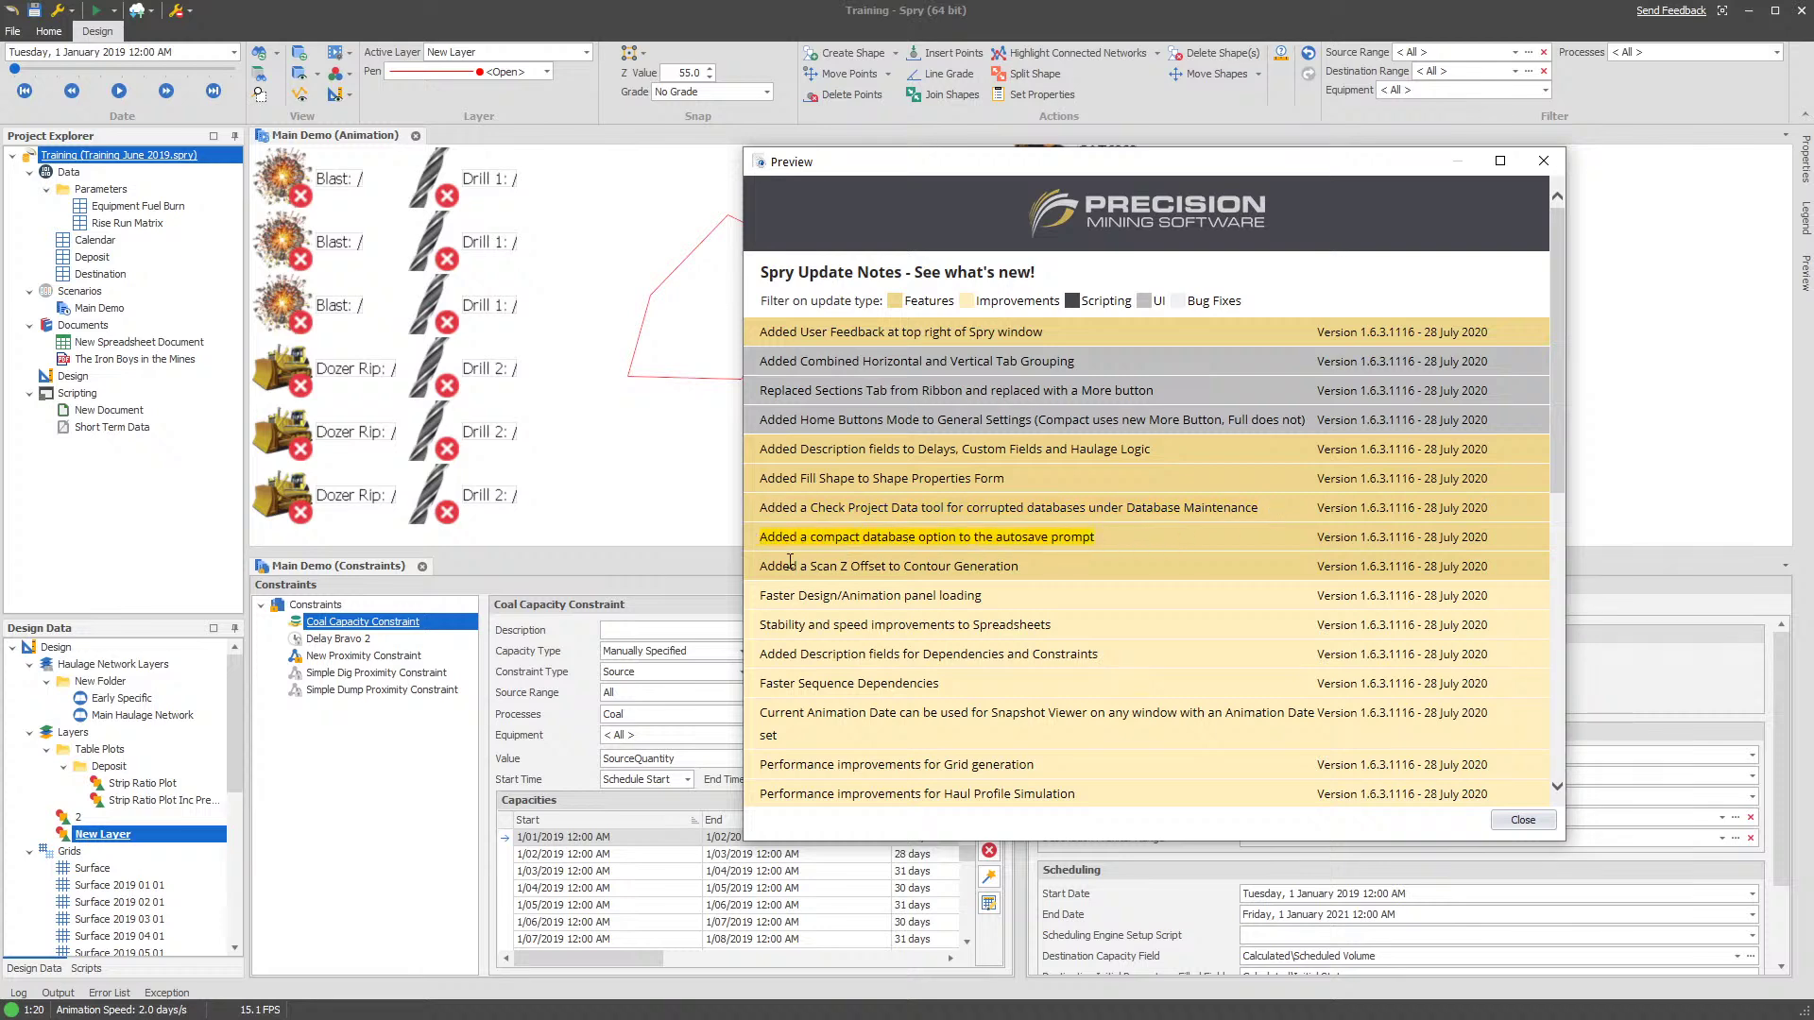
key("Escape")
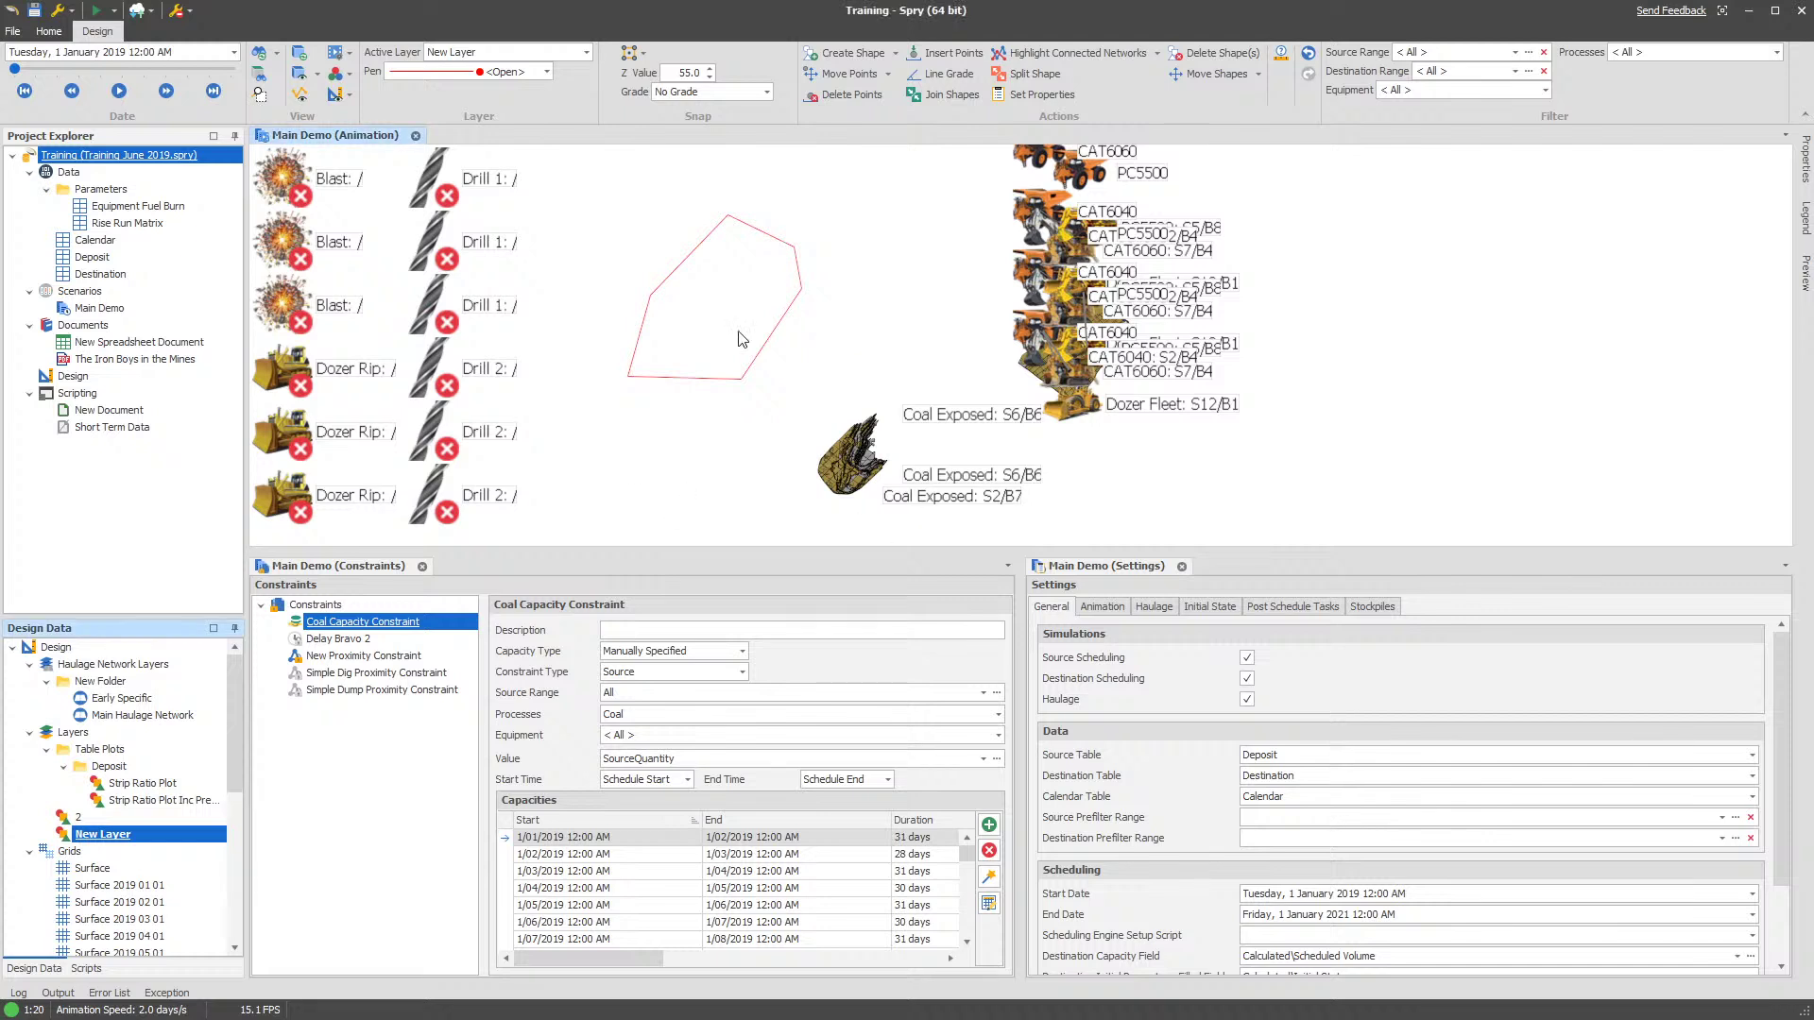
left_click(359, 569)
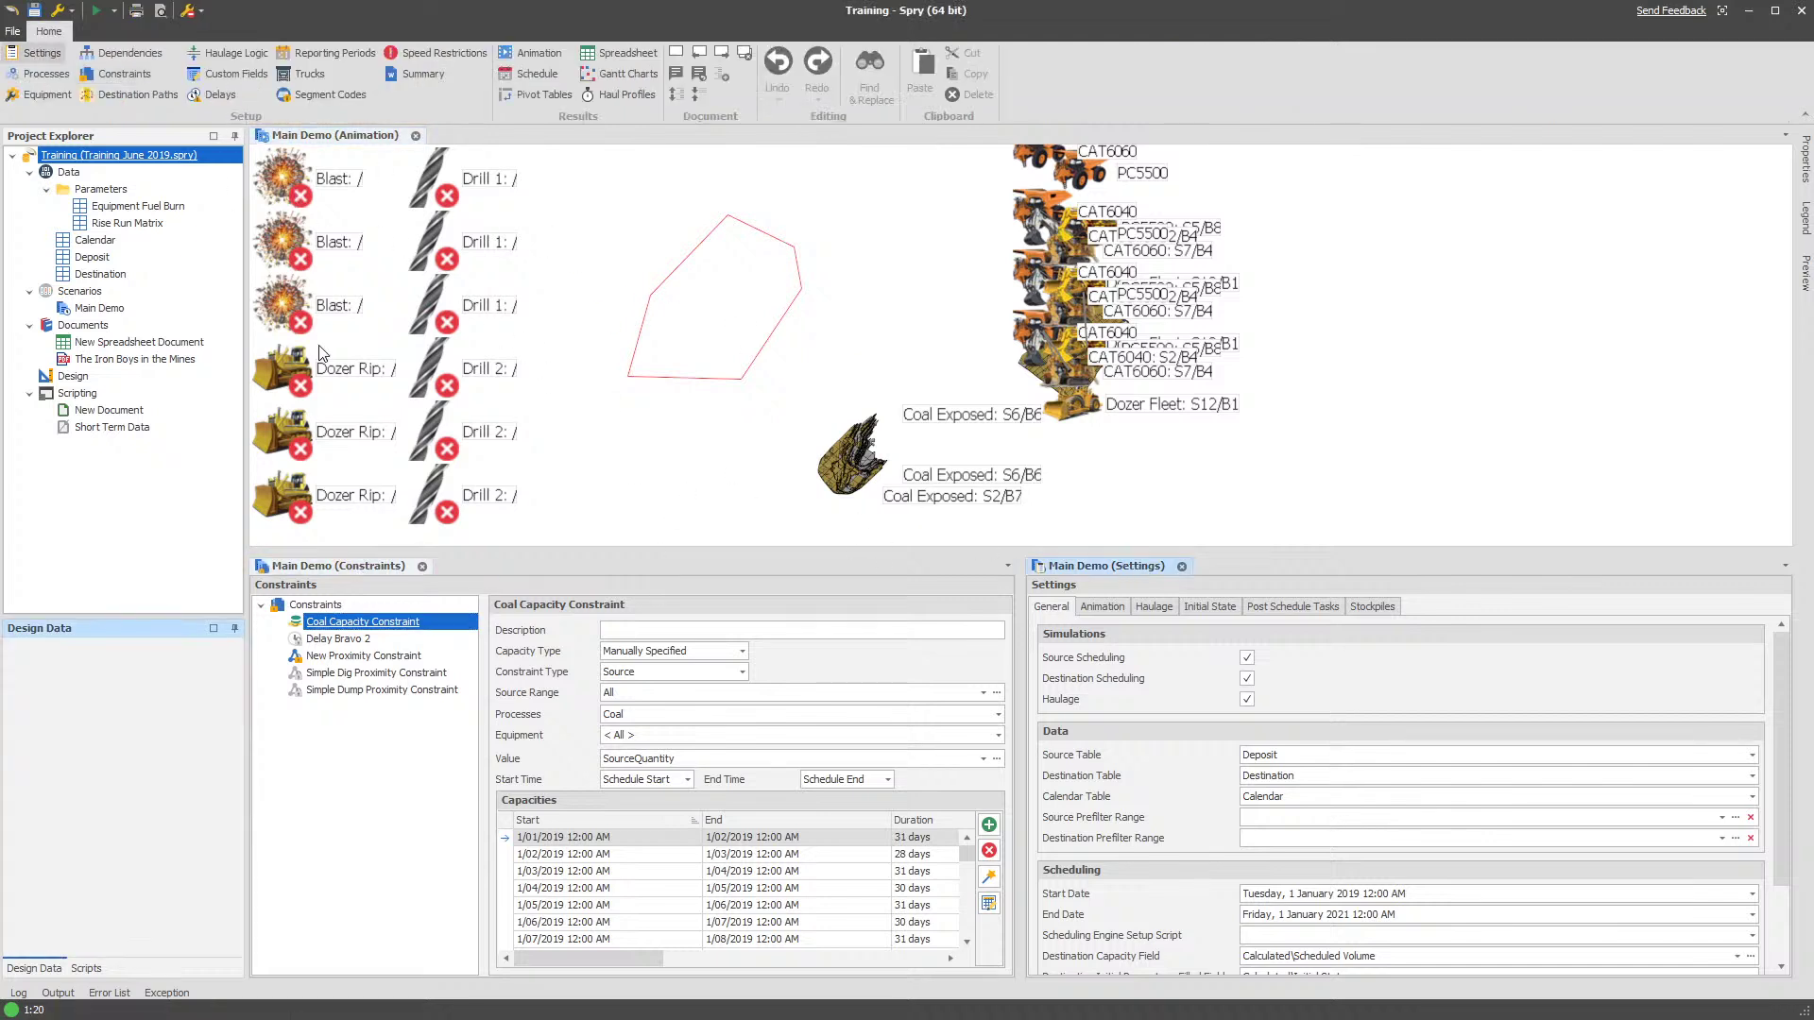
mouse_move(789, 452)
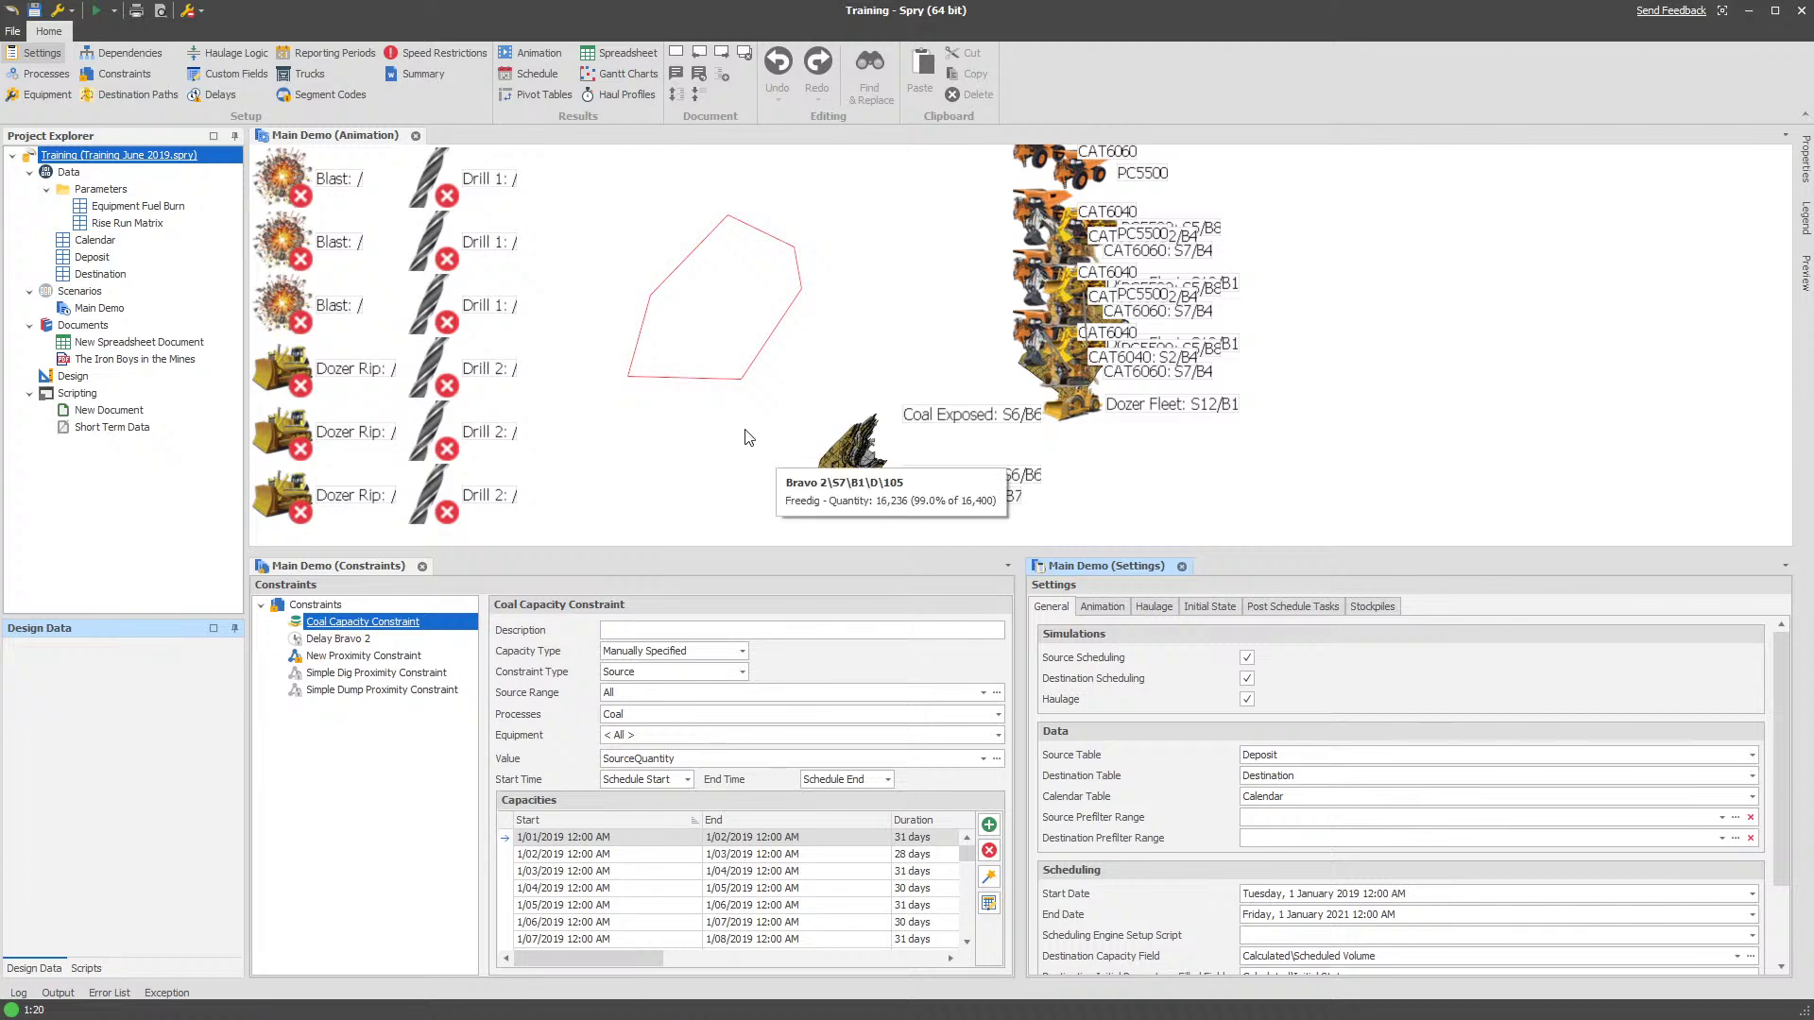
left_click(342, 134)
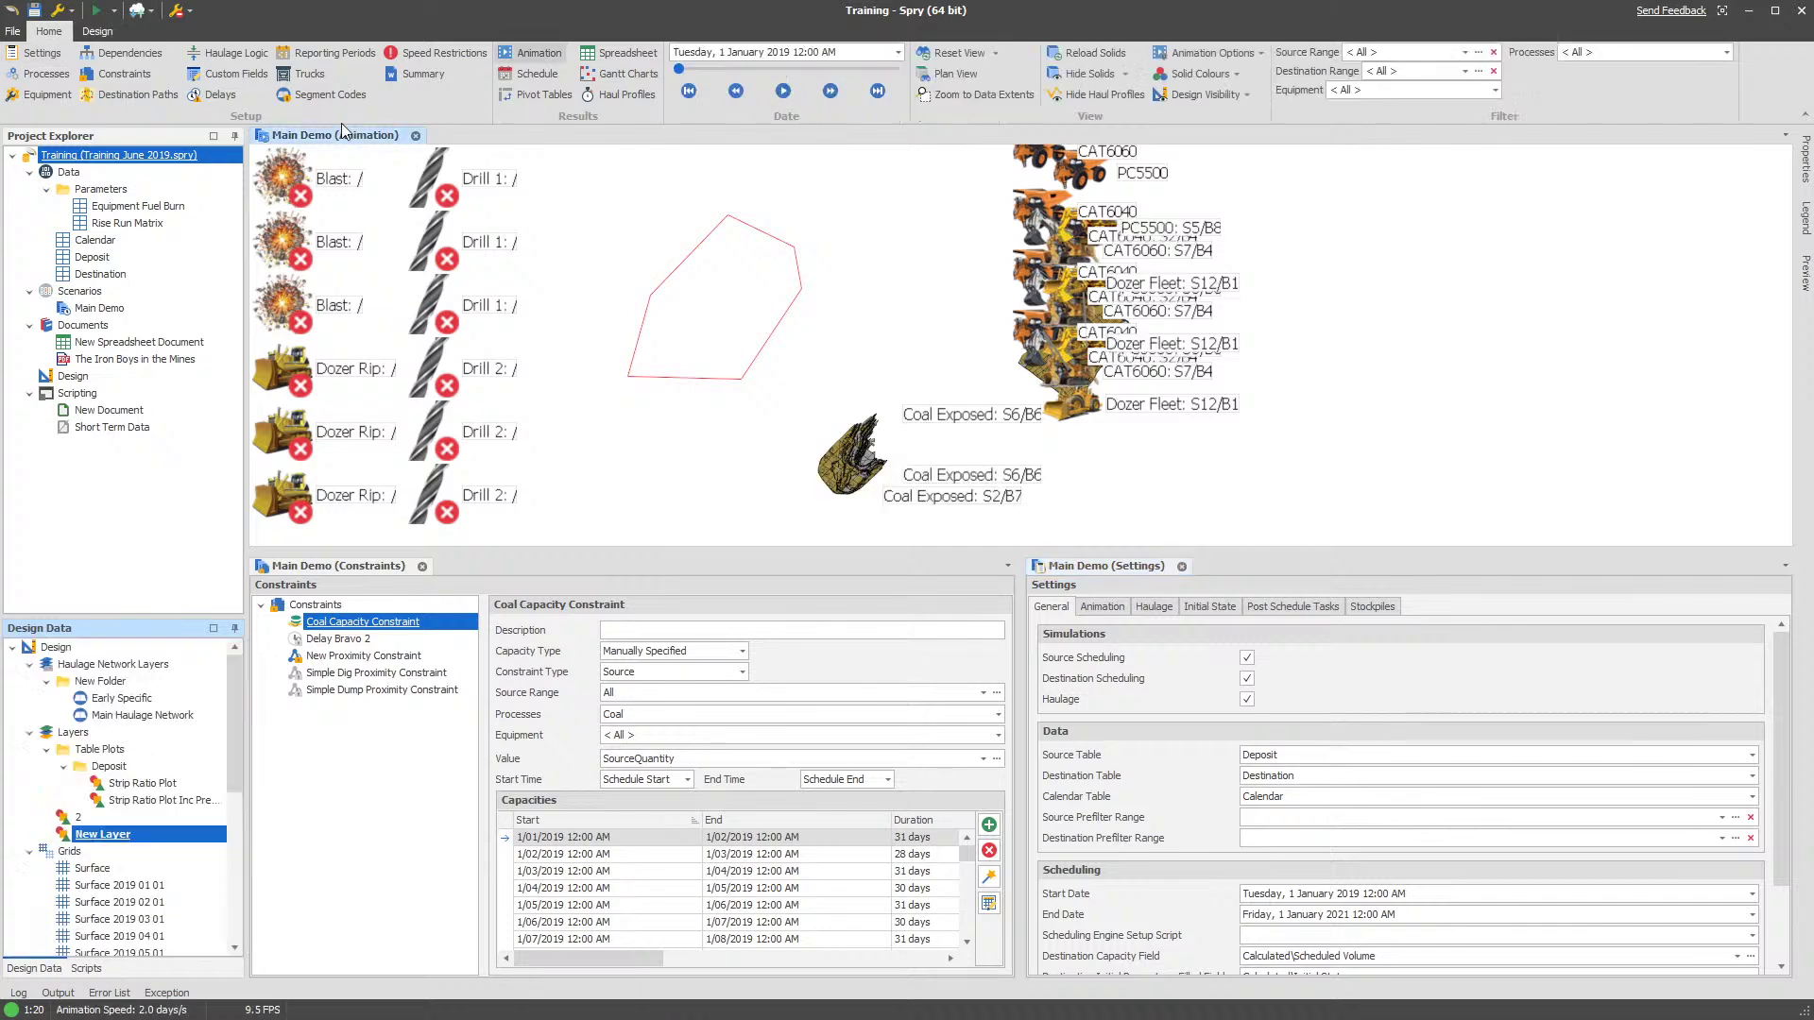
left_click(44, 53)
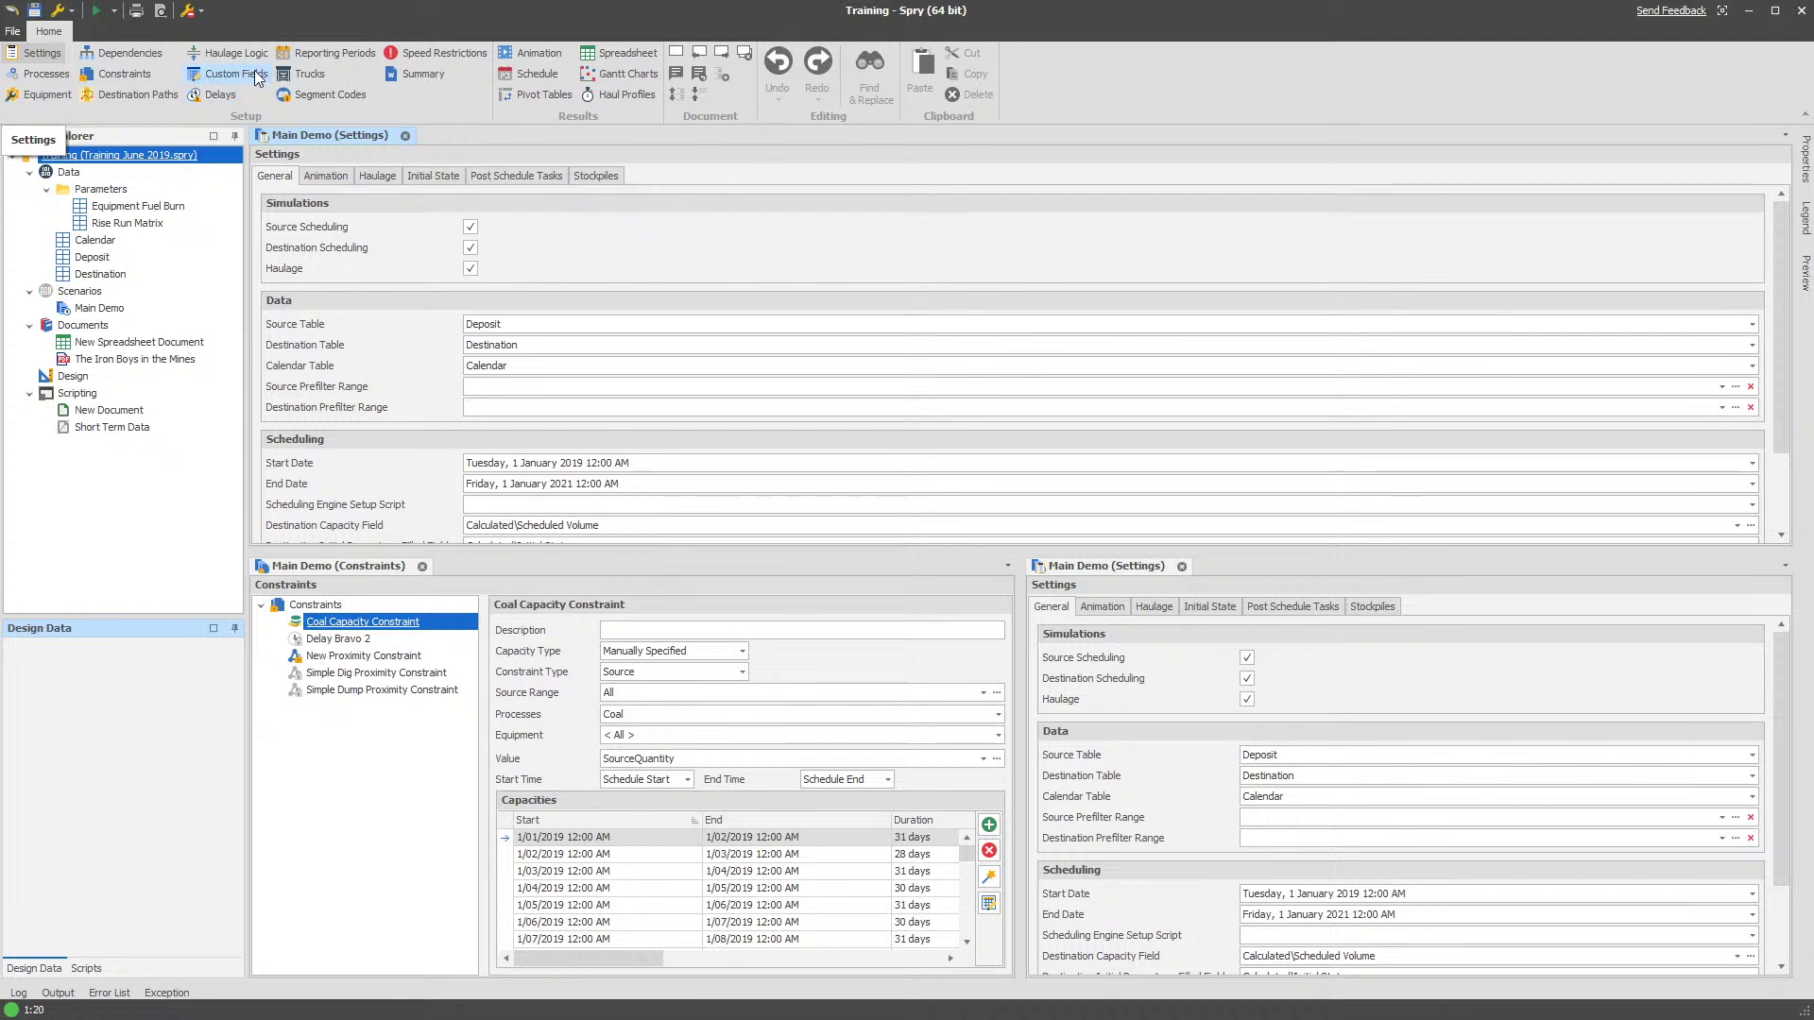
left_click(255, 75)
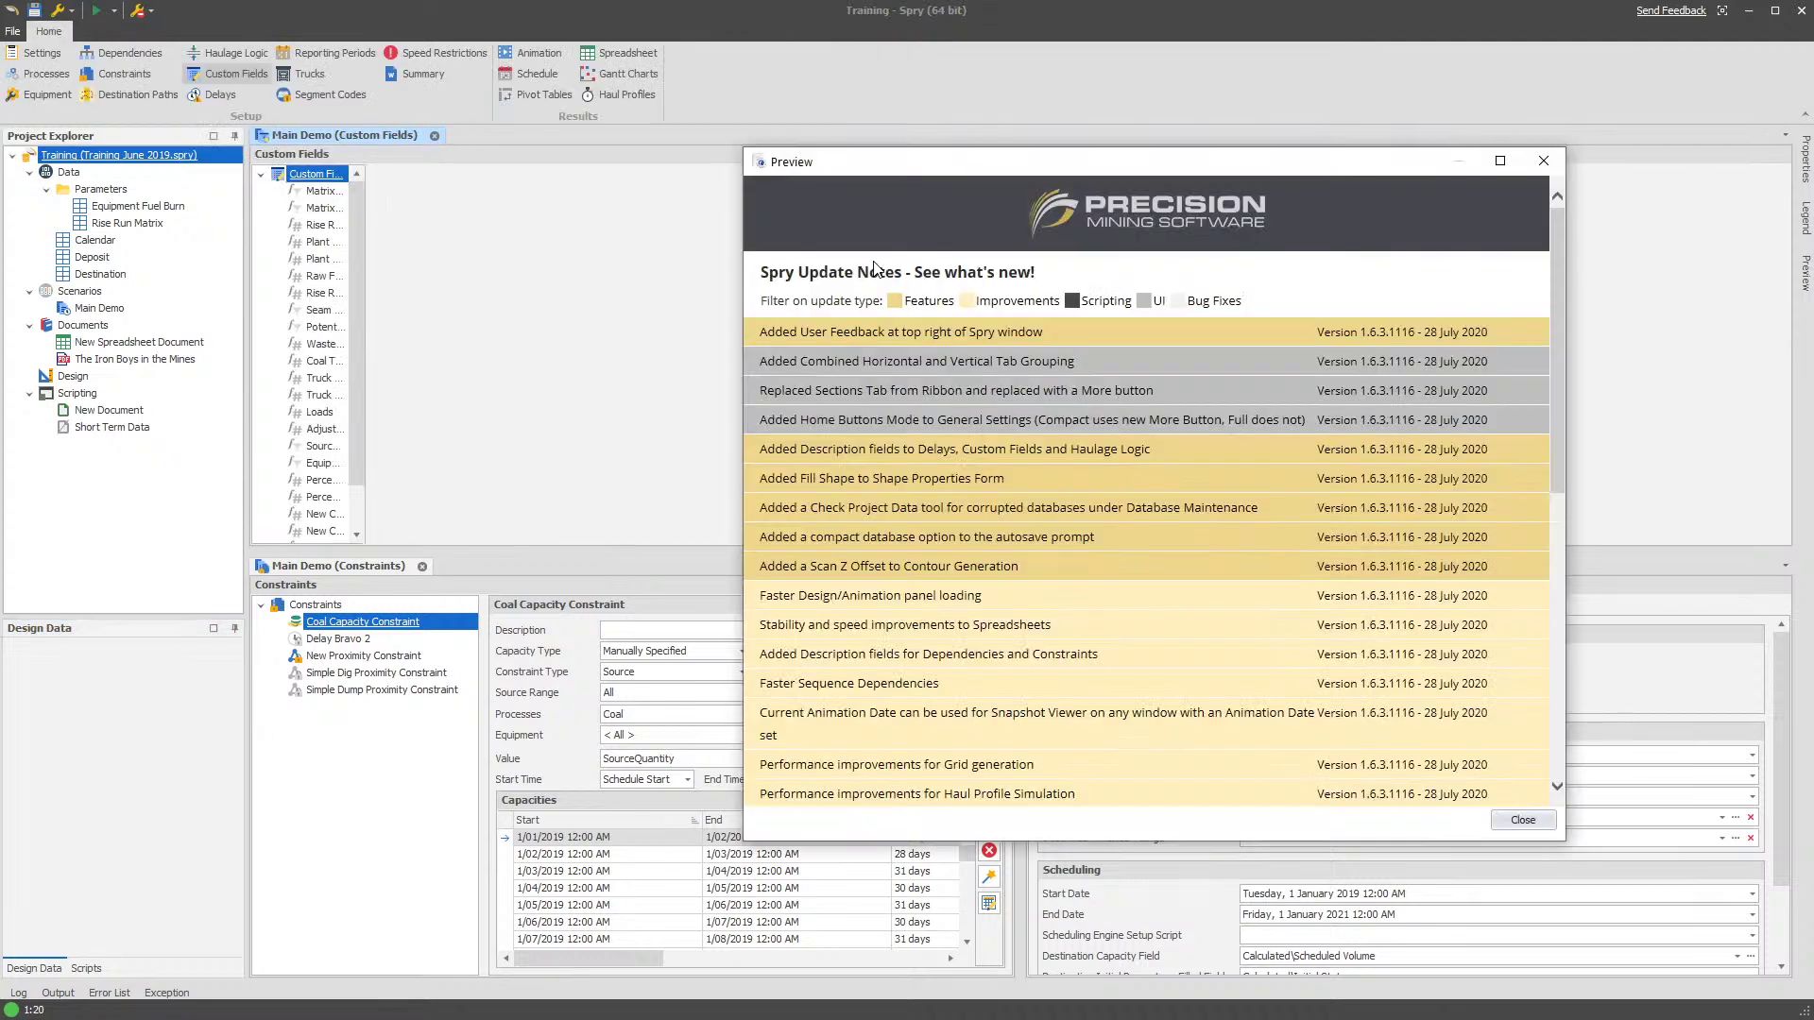
Highlight the update note about the Scan Z Offset for Contour Generation and return the Custom Fields window to Animation
left_click_drag(761, 567, 1036, 564)
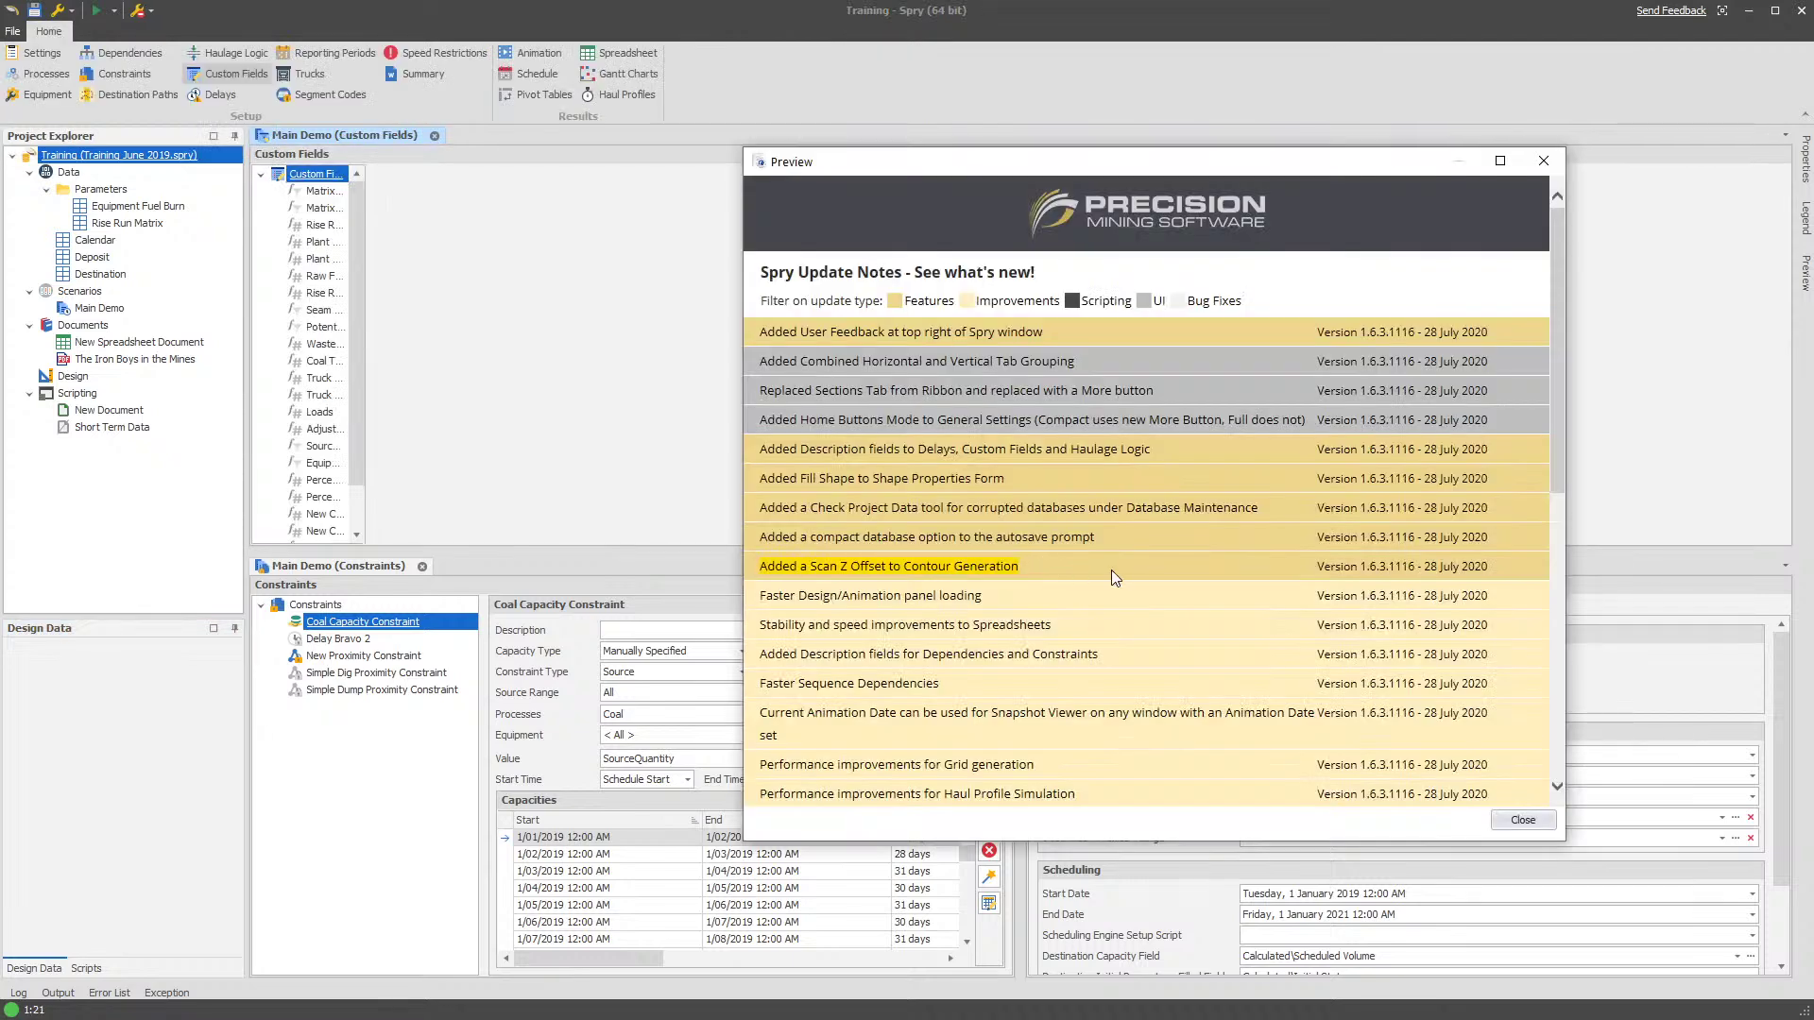
left_click(1523, 822)
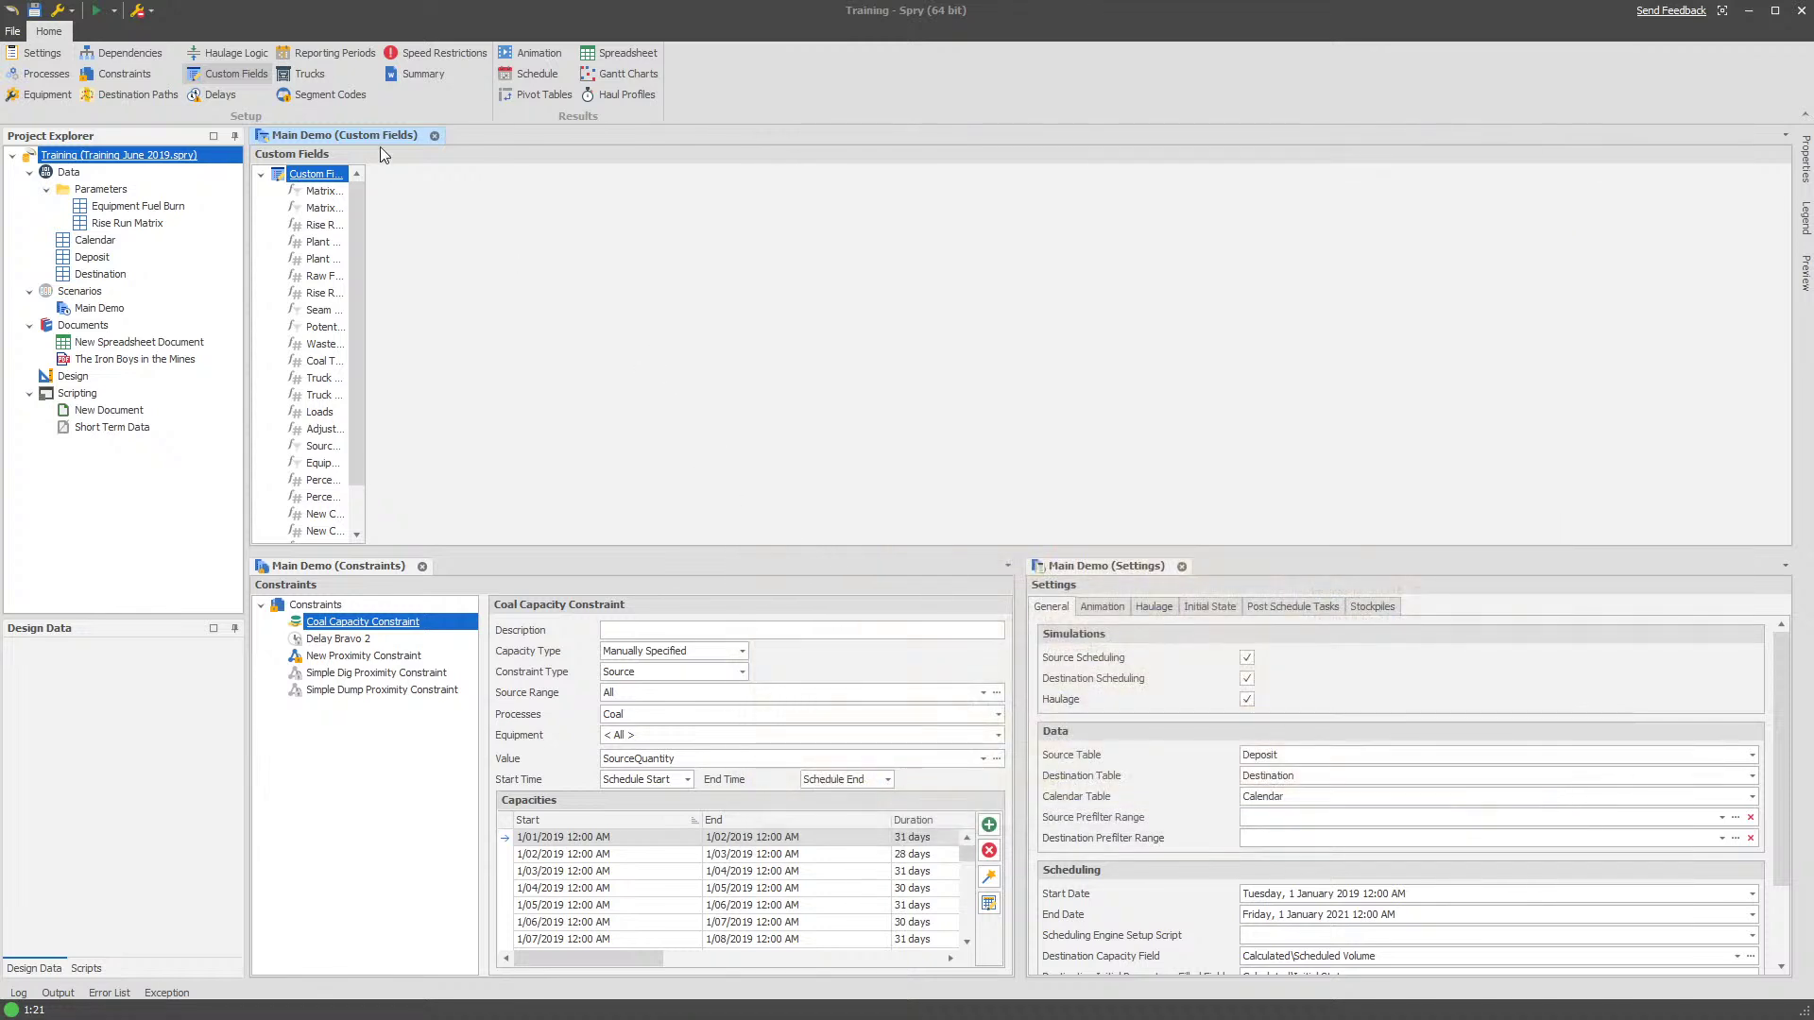
left_click(523, 55)
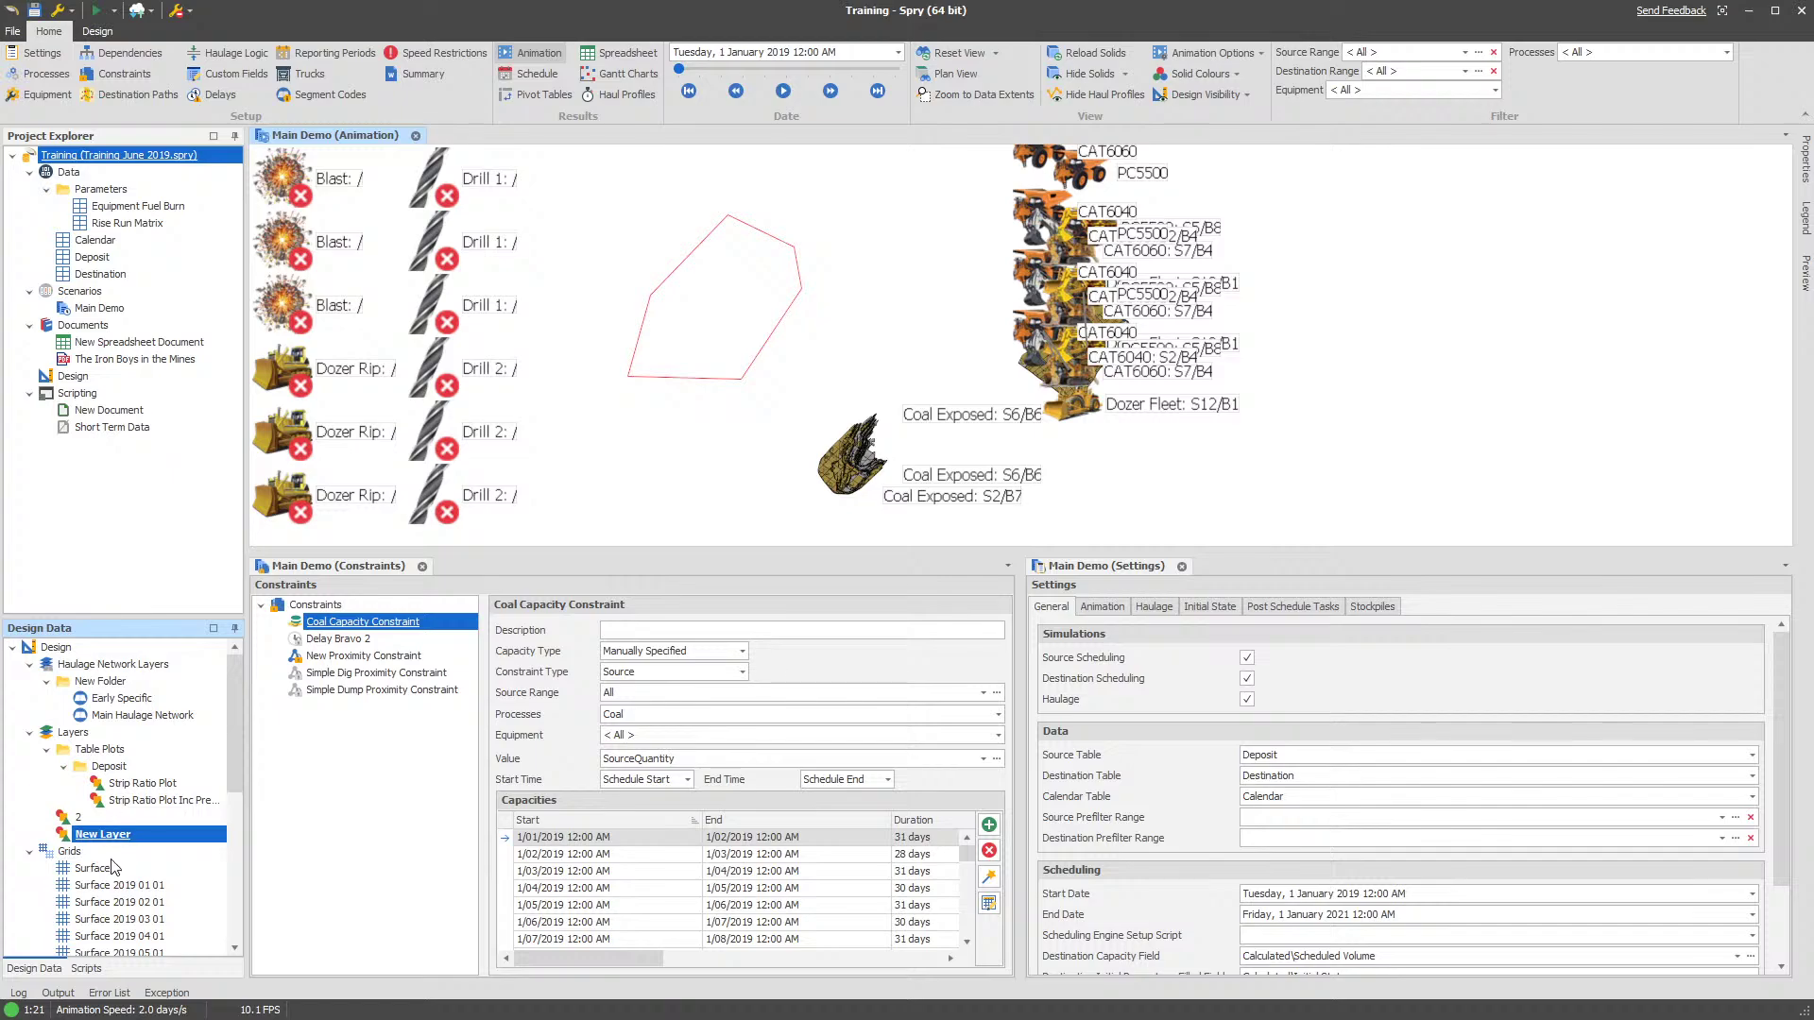
Display the Surface grid in the animation view and set both source and destination solids to Show All
left_click(113, 867)
left_click_drag(718, 444, 905, 359)
scroll(912, 374, "up", 2)
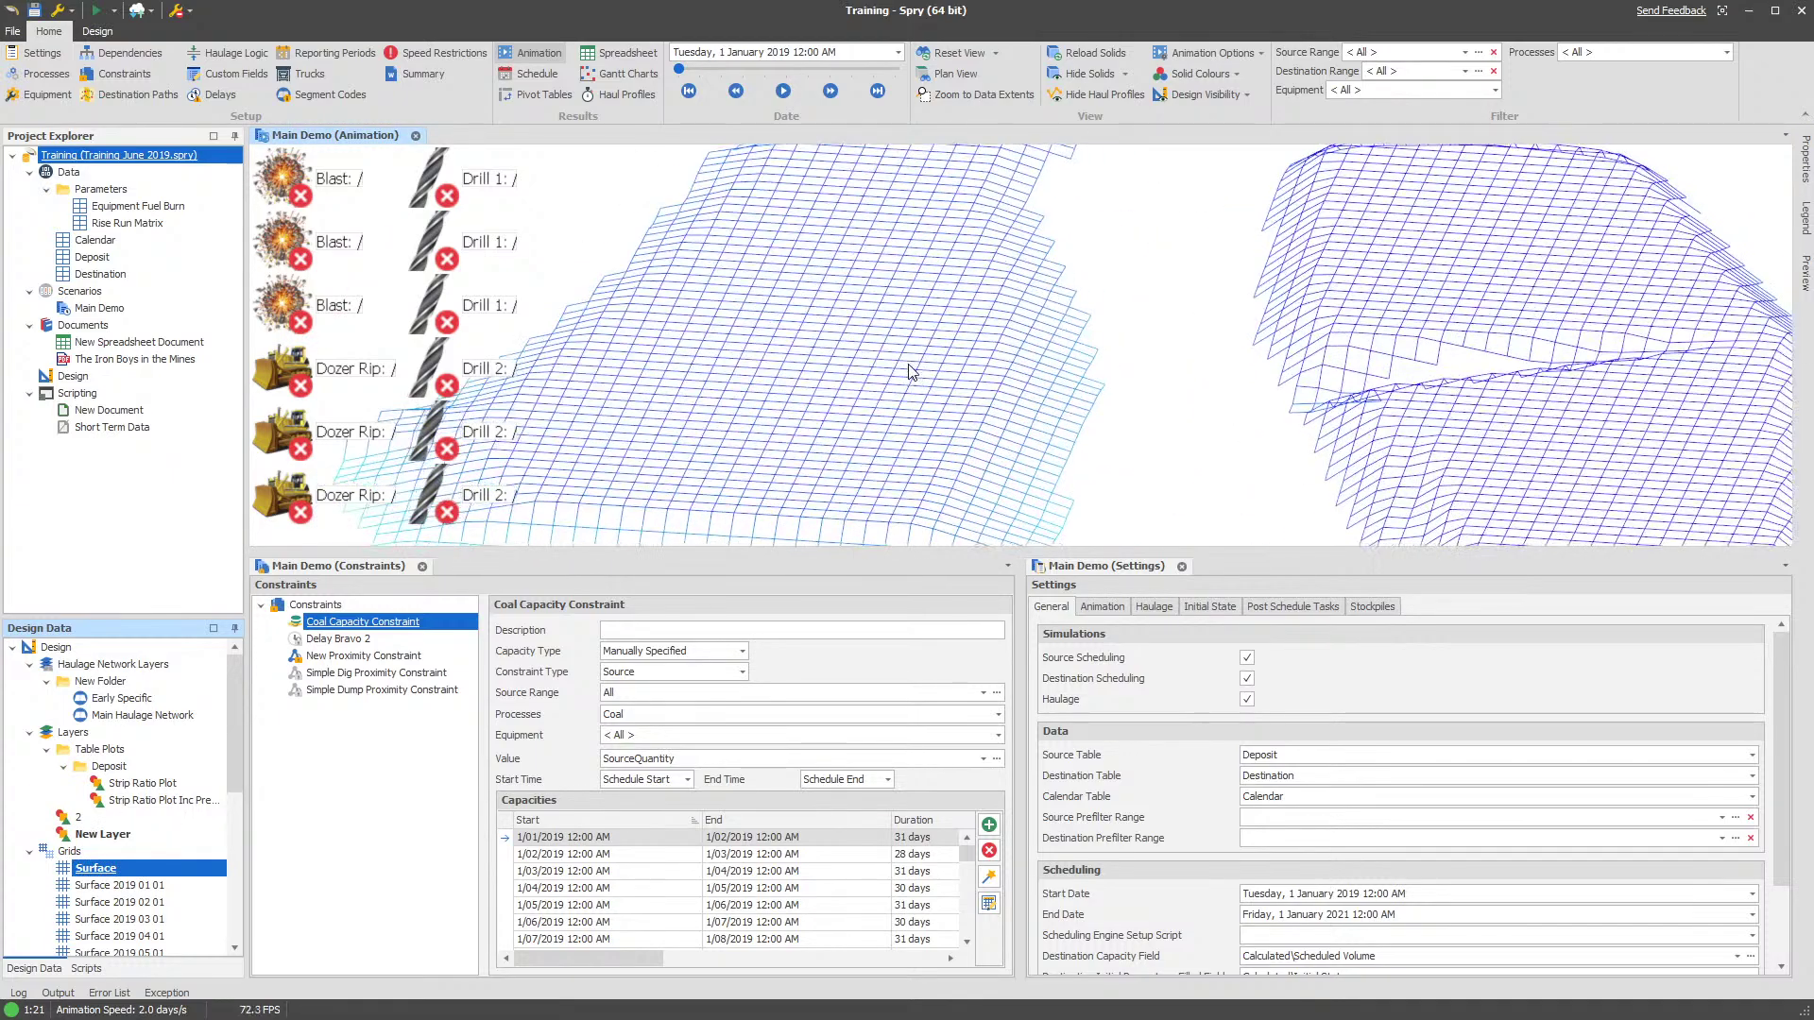
left_click(1101, 74)
left_click(1104, 76)
left_click(1124, 73)
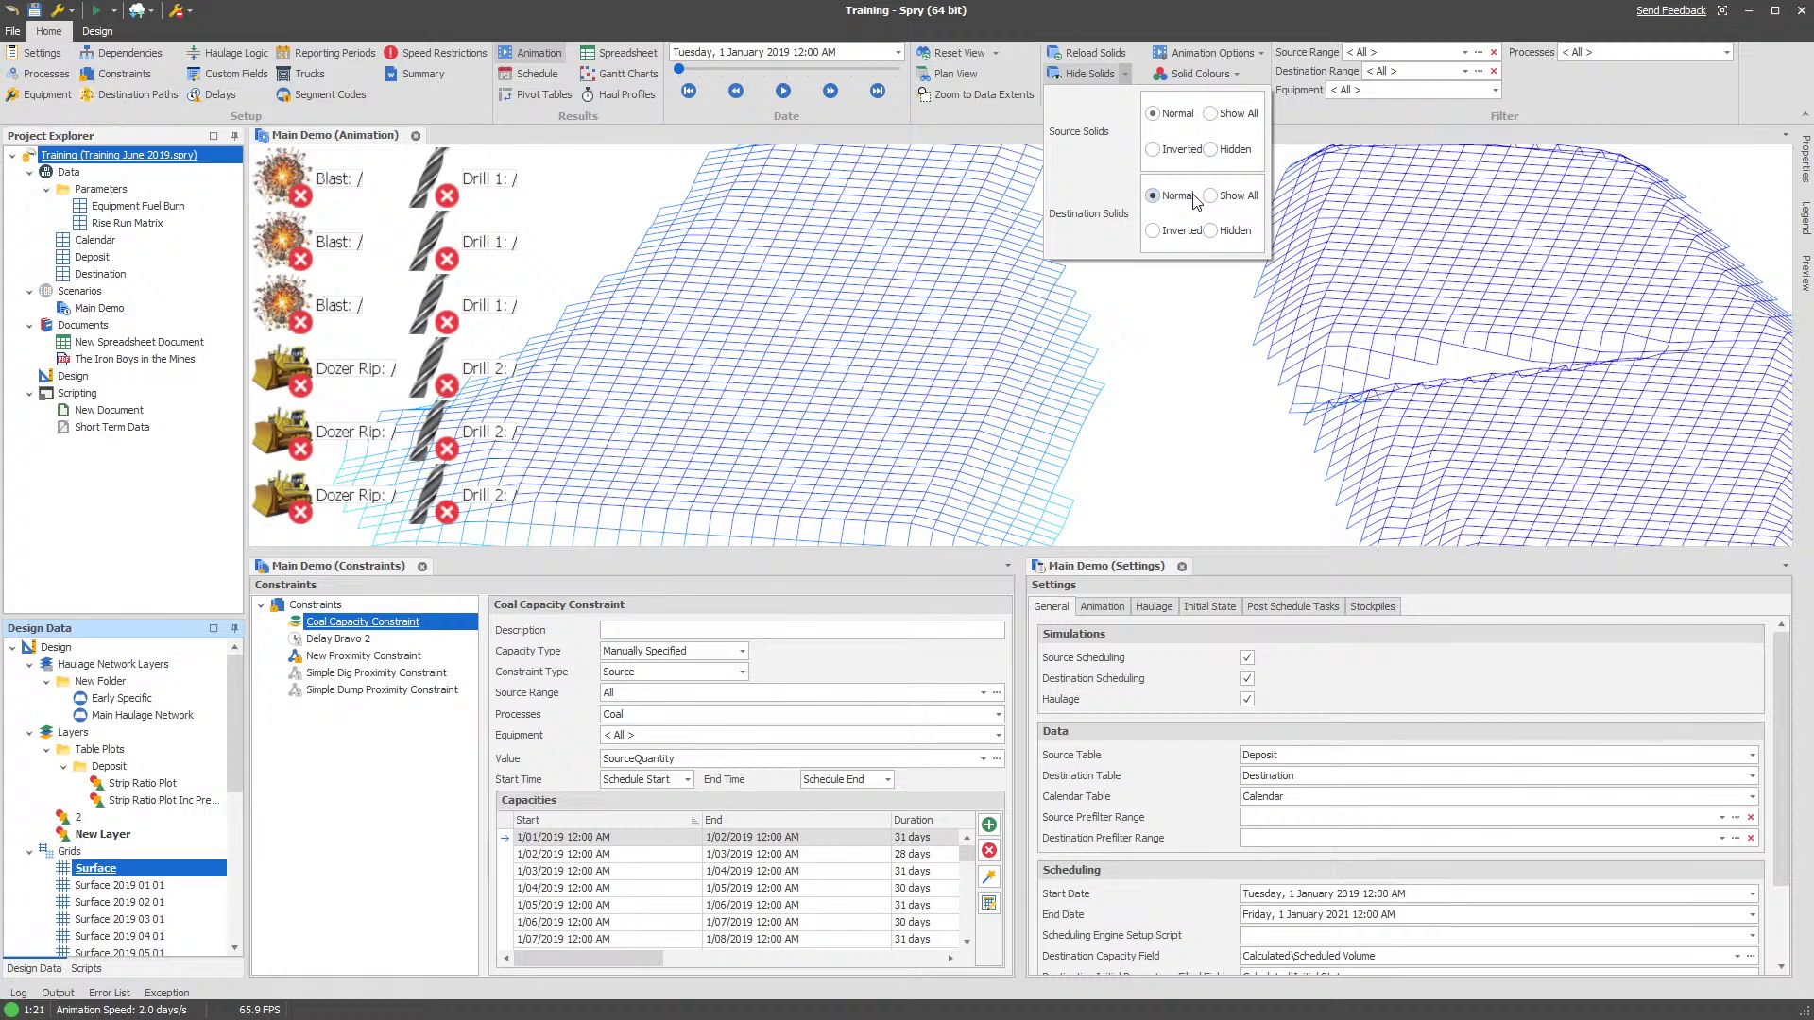
left_click(1232, 114)
left_click(1213, 195)
middle_click_drag(677, 401, 712, 412)
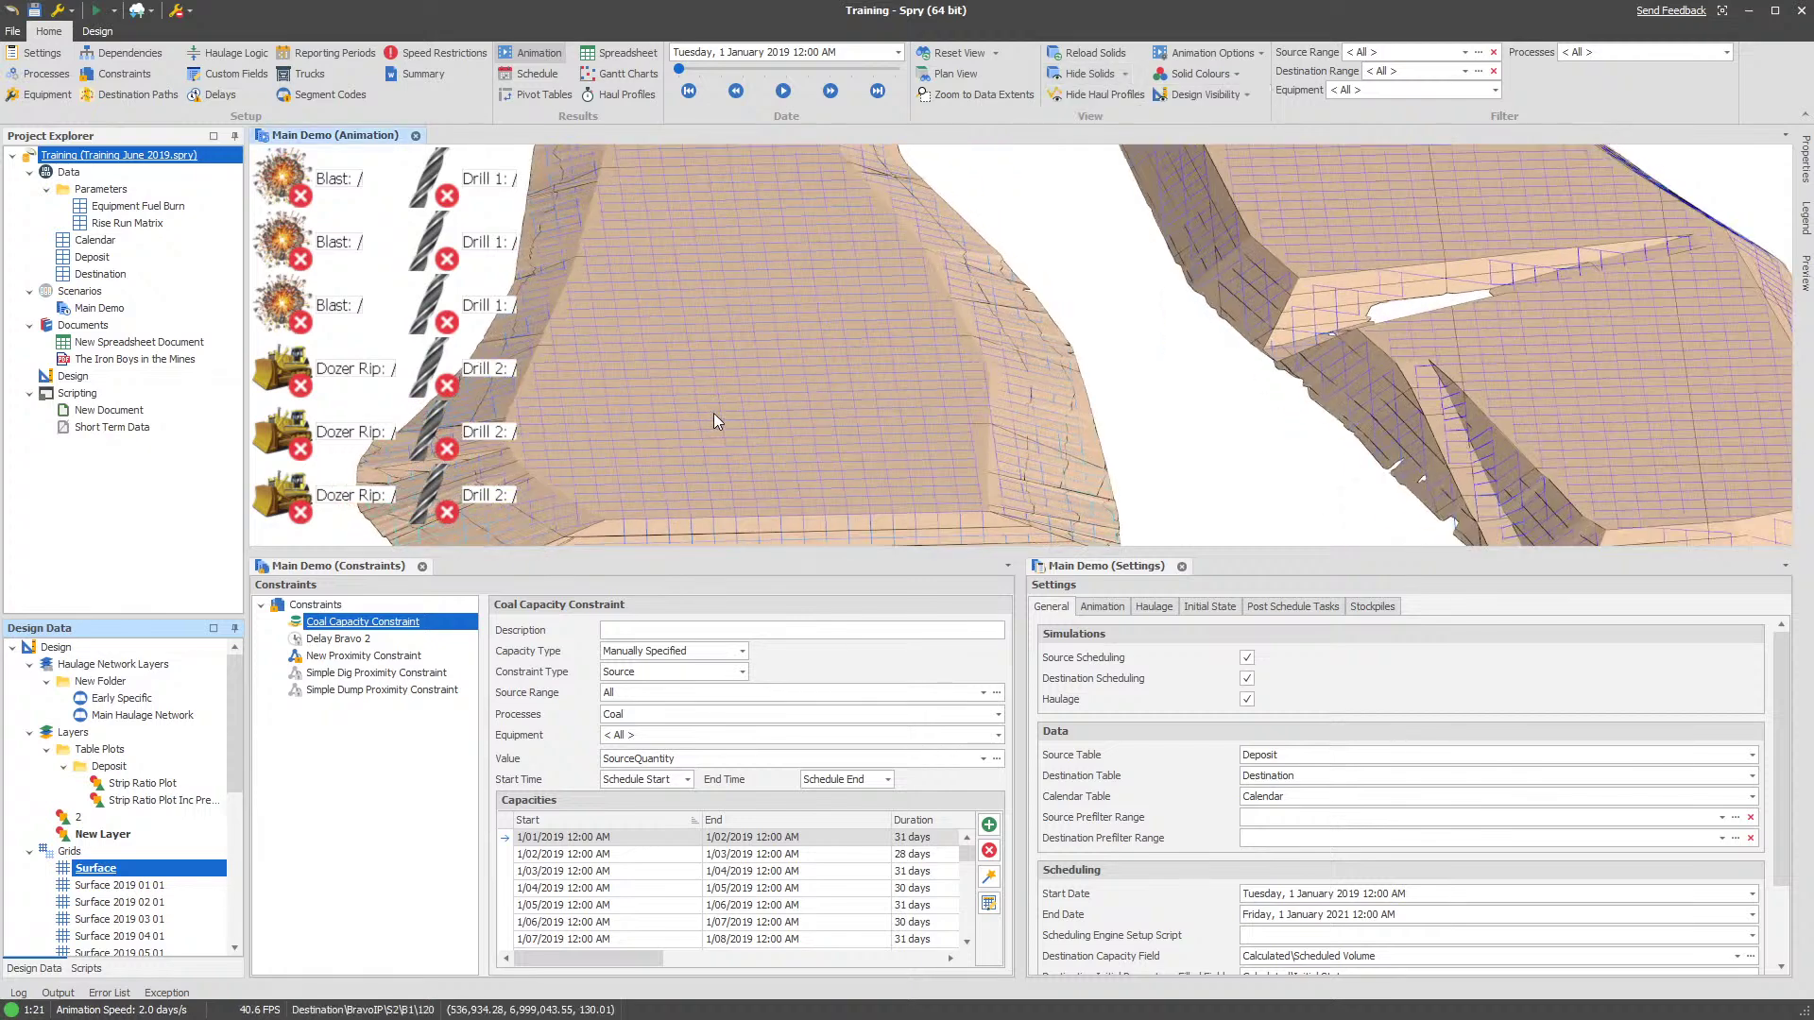
mouse_move(825, 510)
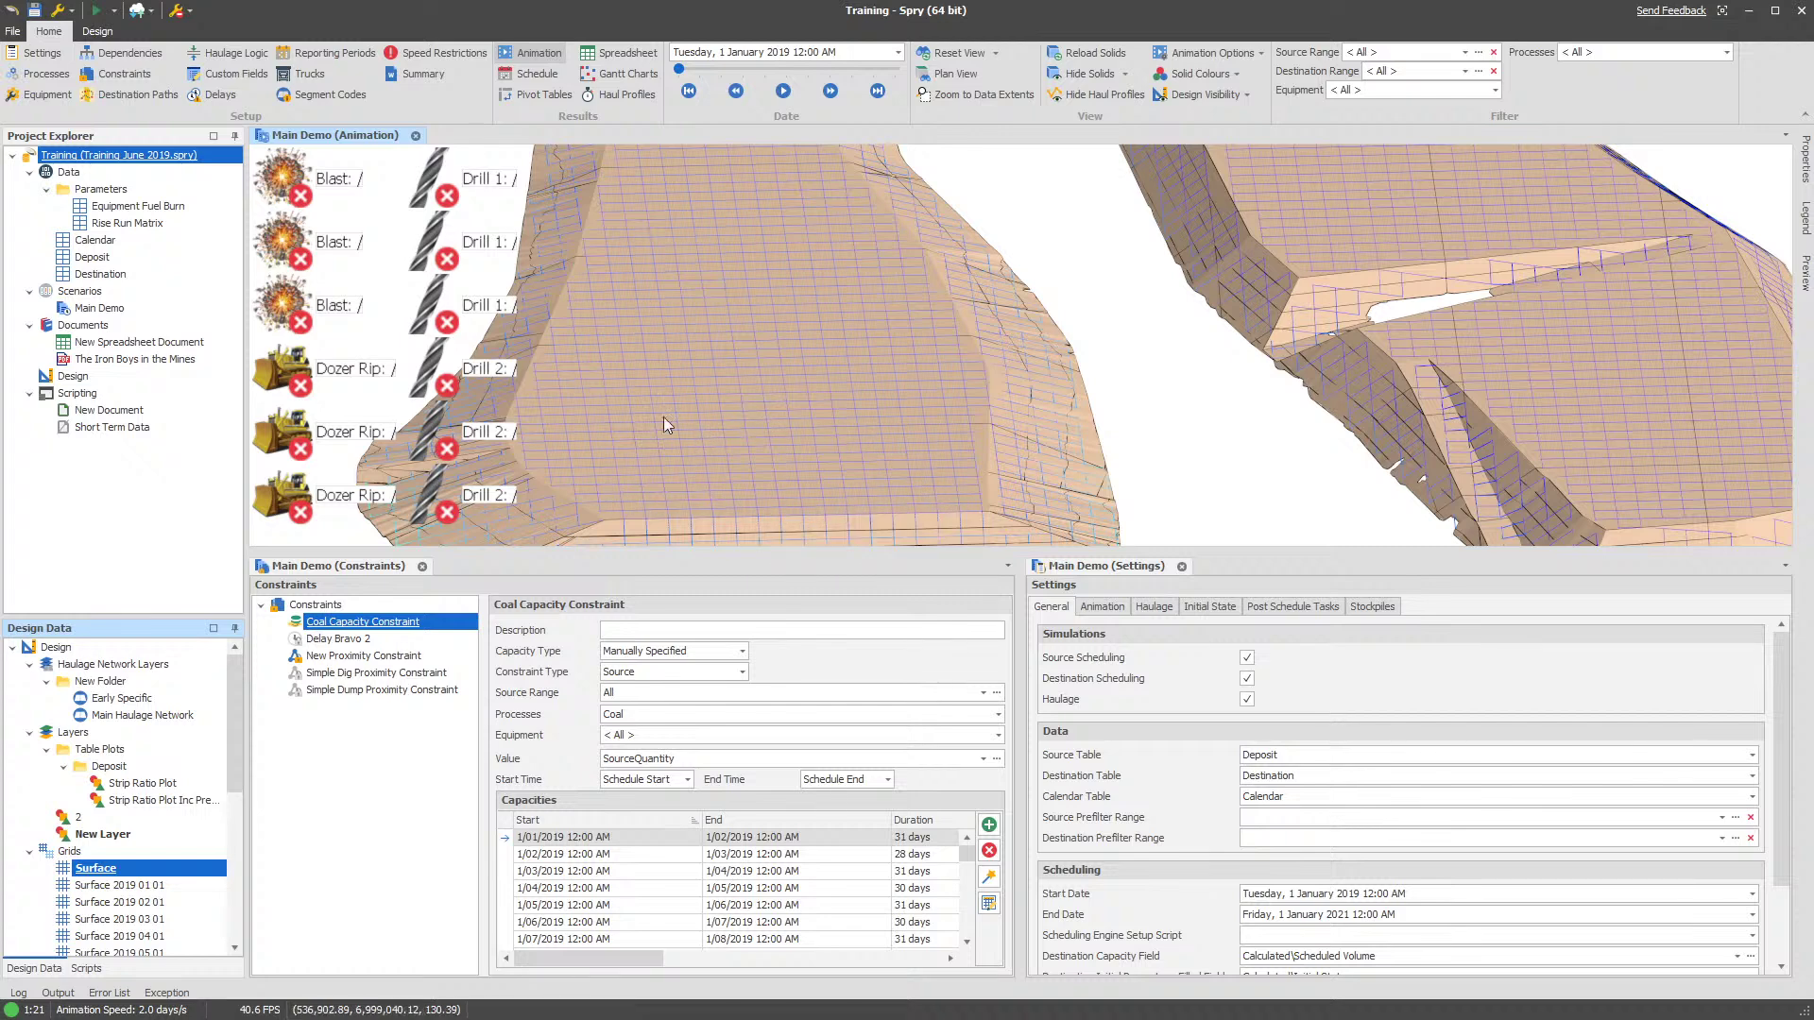
Create contours from the Surface grid with a Scan Z Offset of 0
right_click(94, 868)
left_click(142, 947)
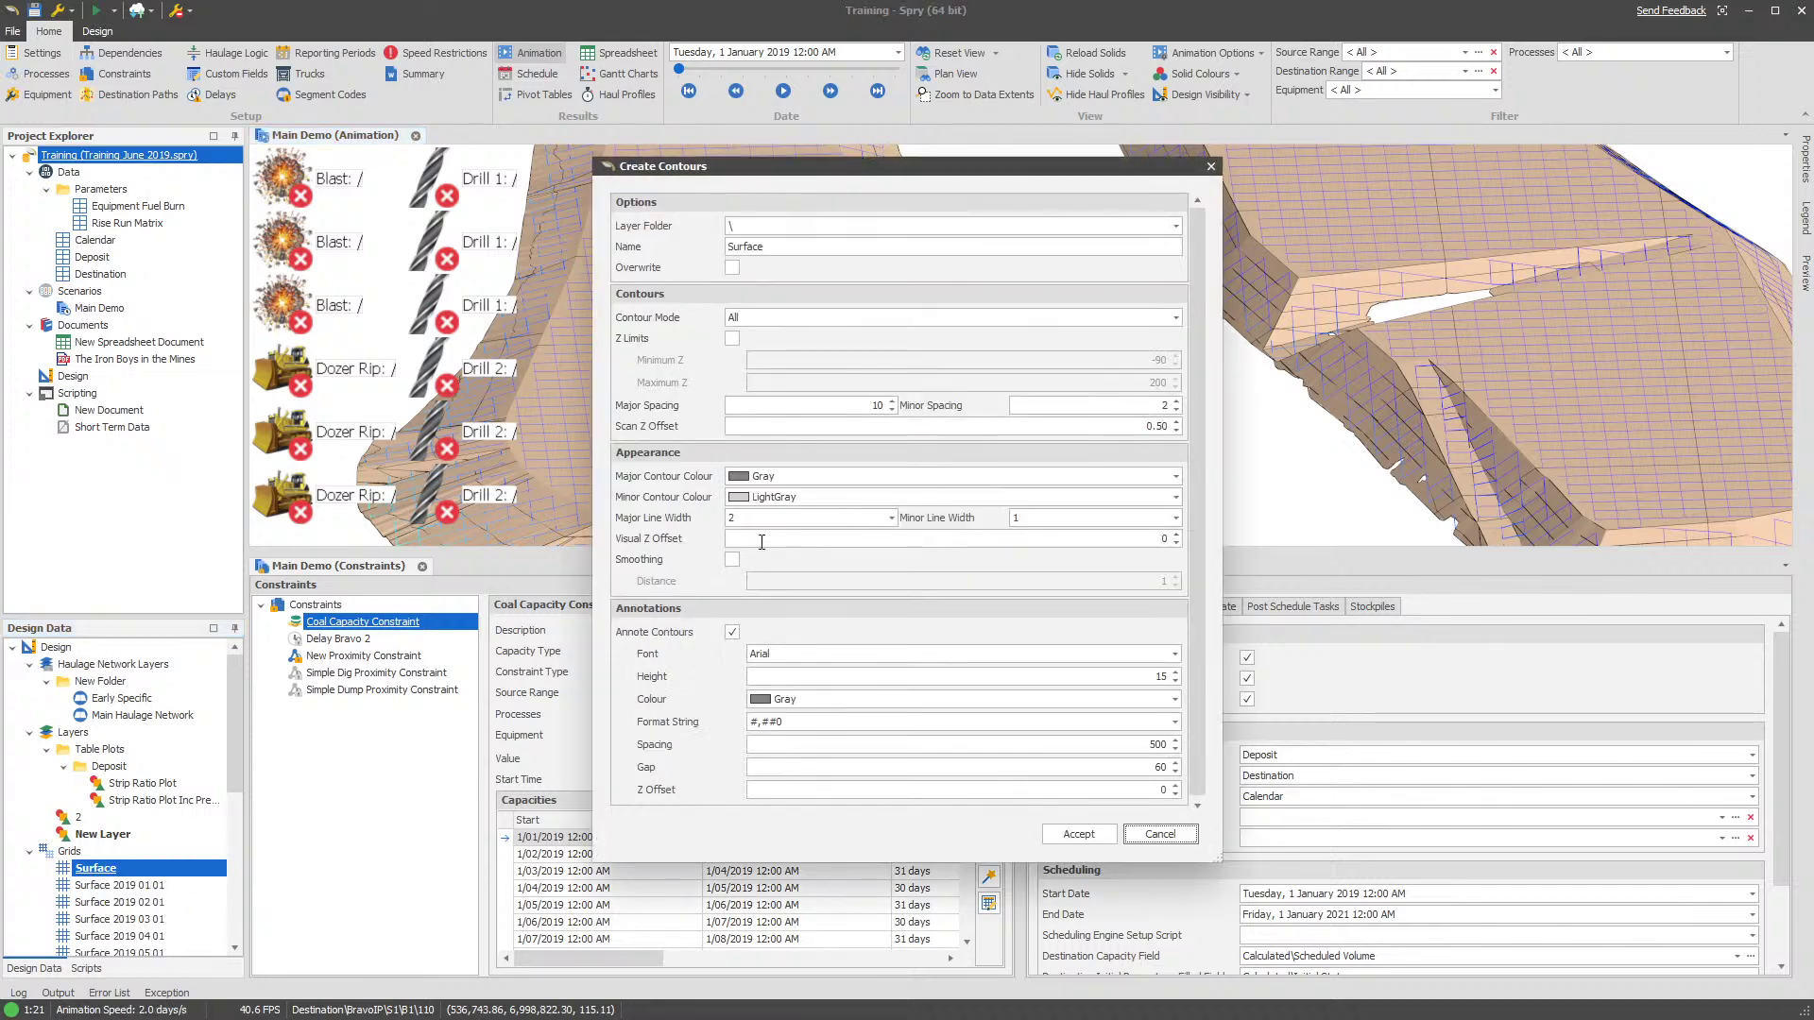
left_click_drag(994, 425, 1287, 419)
type("0")
left_click(1075, 835)
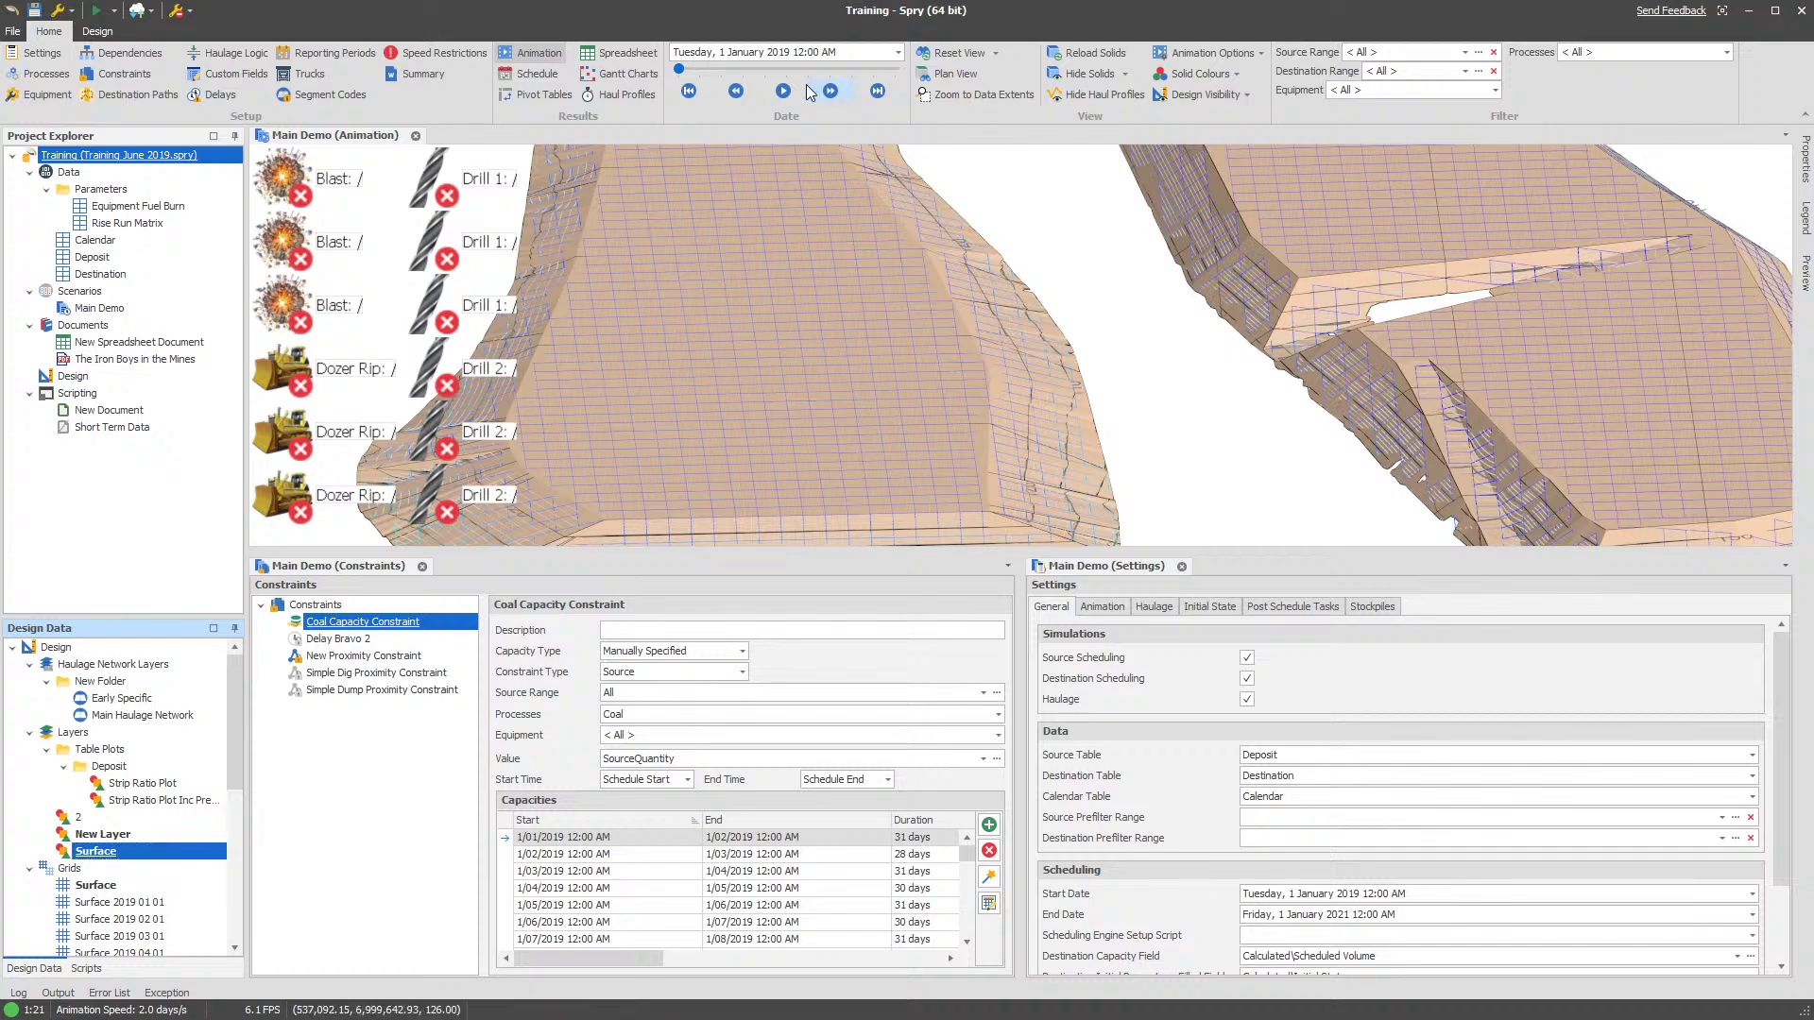
Hide the solids and the Surface grid to inspect the generated contours across the pit areas
left_click(1087, 80)
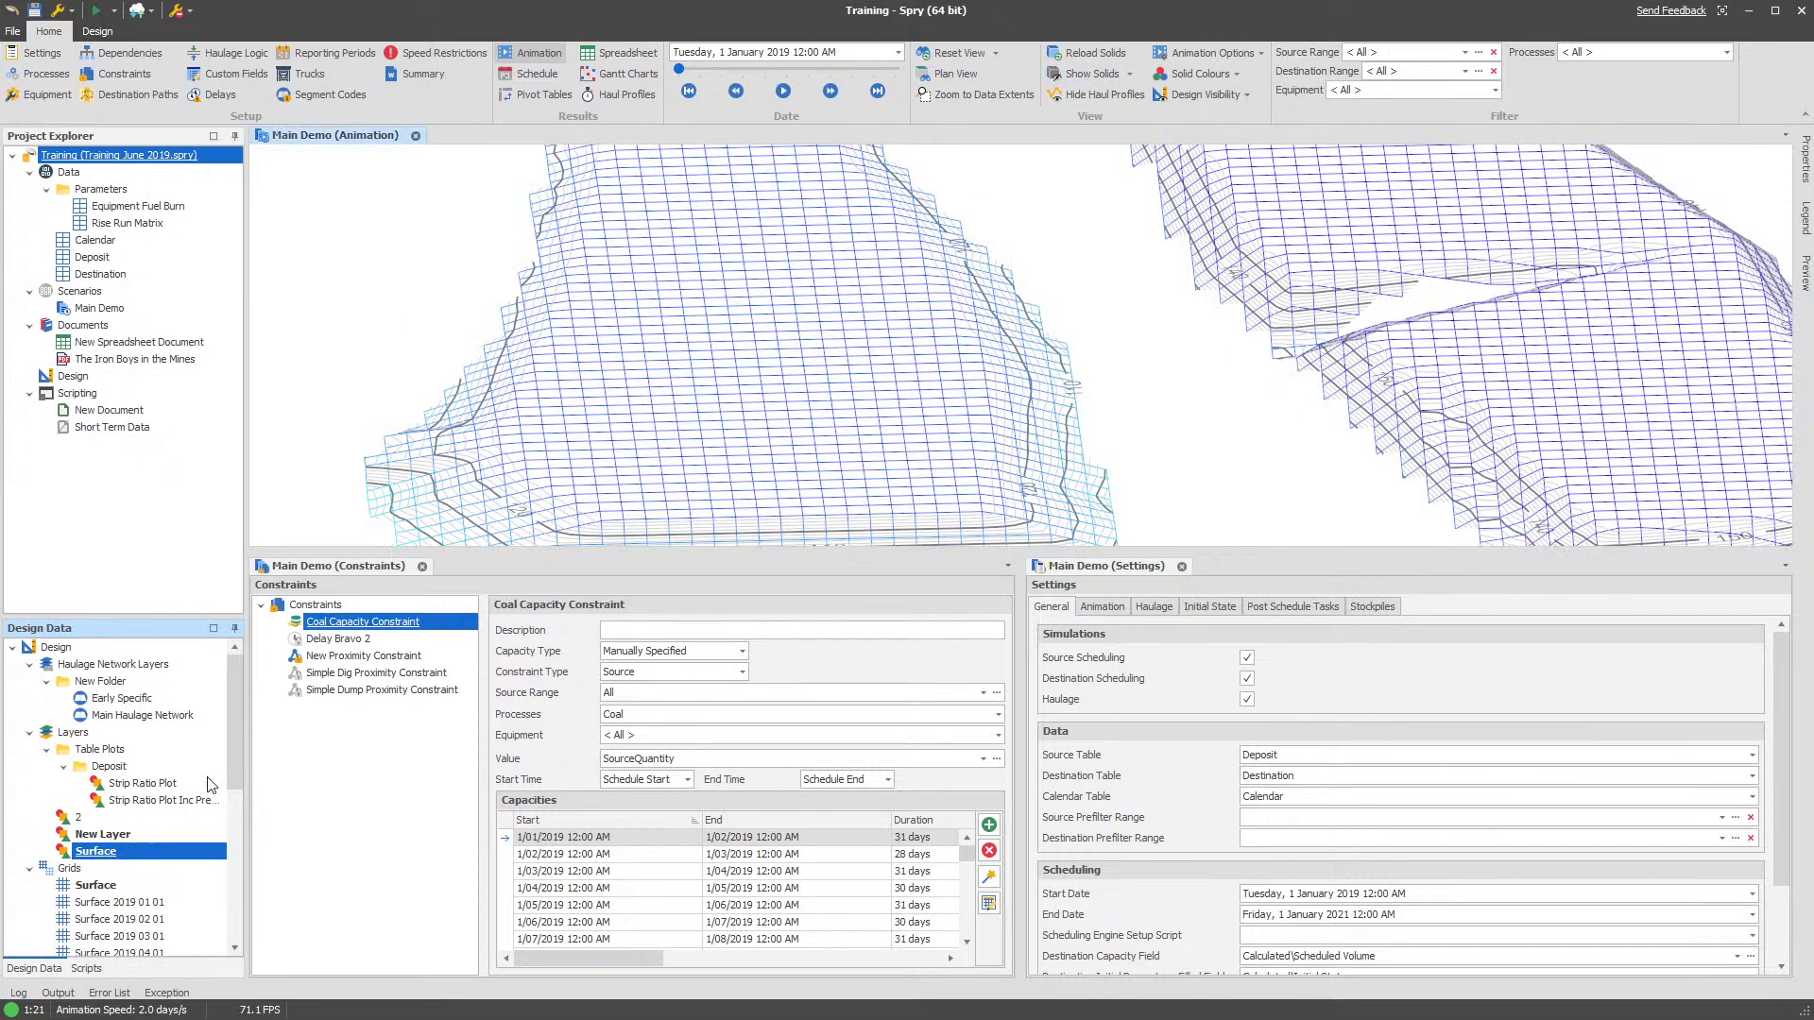
left_click(97, 885)
mouse_move(1006, 473)
middle_mouse_down()
mouse_move(992, 454)
mouse_move(994, 473)
middle_mouse_up()
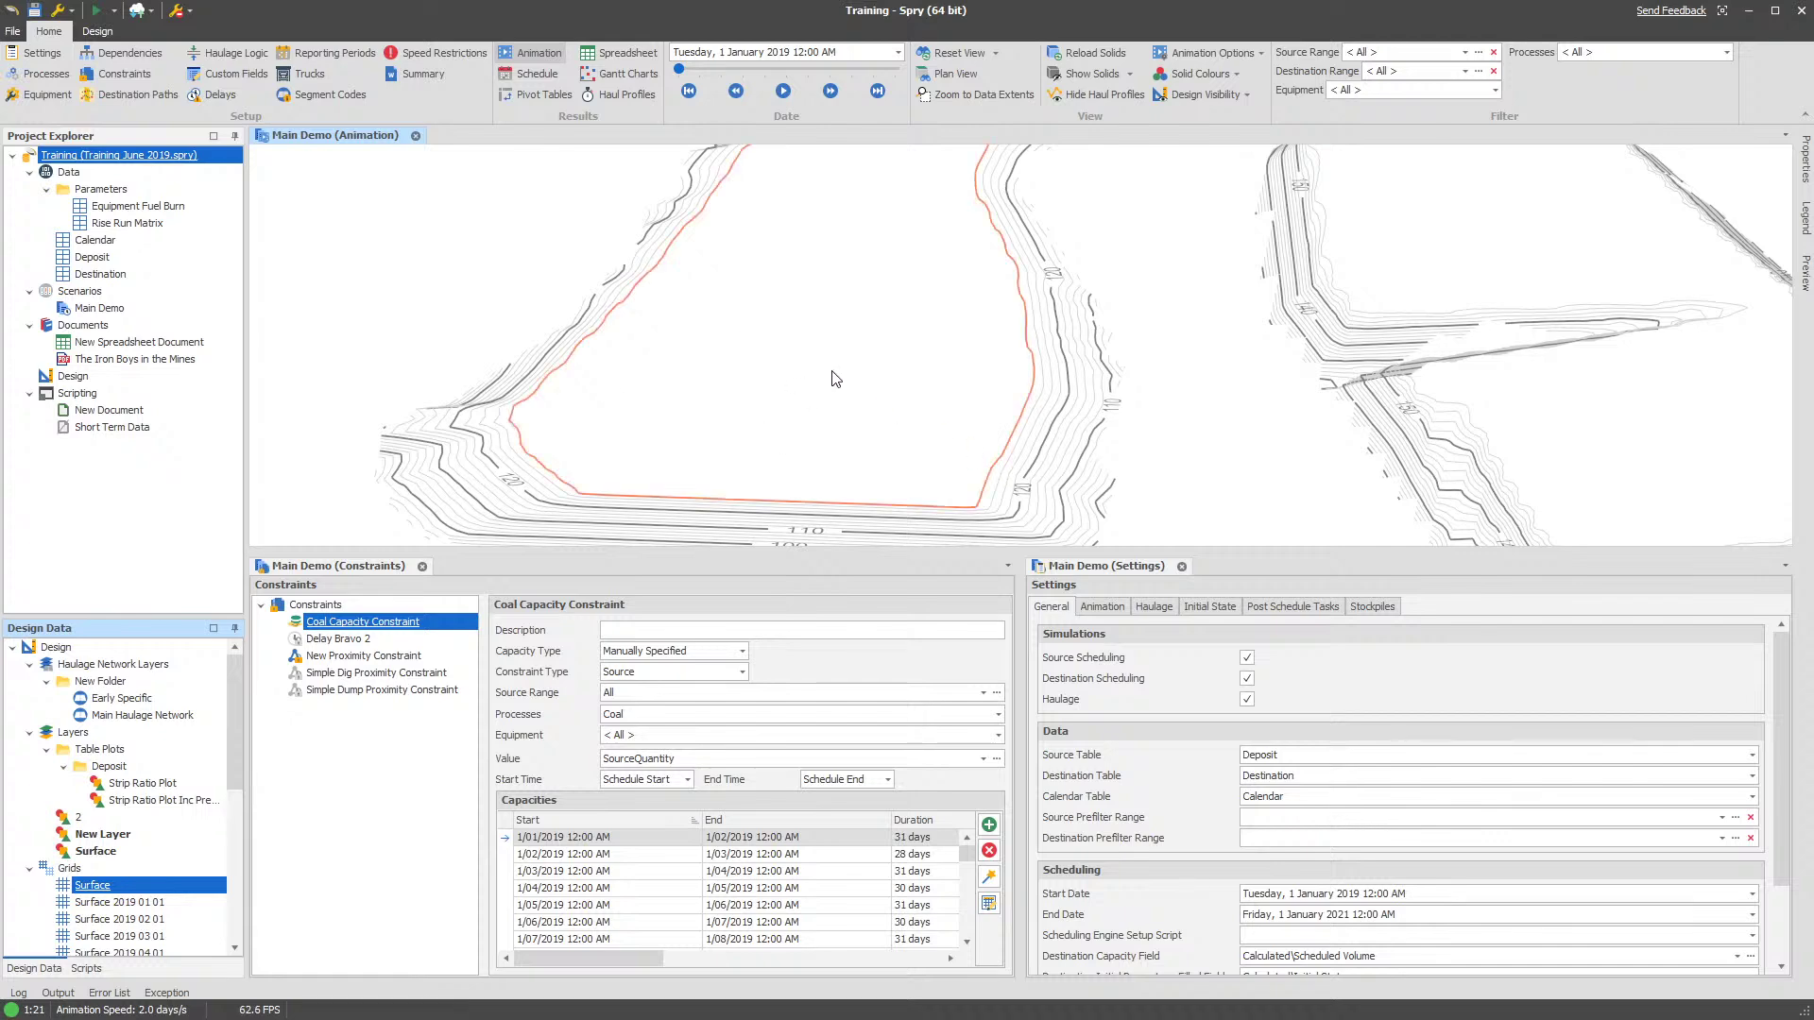
scroll(850, 359, "down", 4)
middle_click_drag(803, 404, 928, 434)
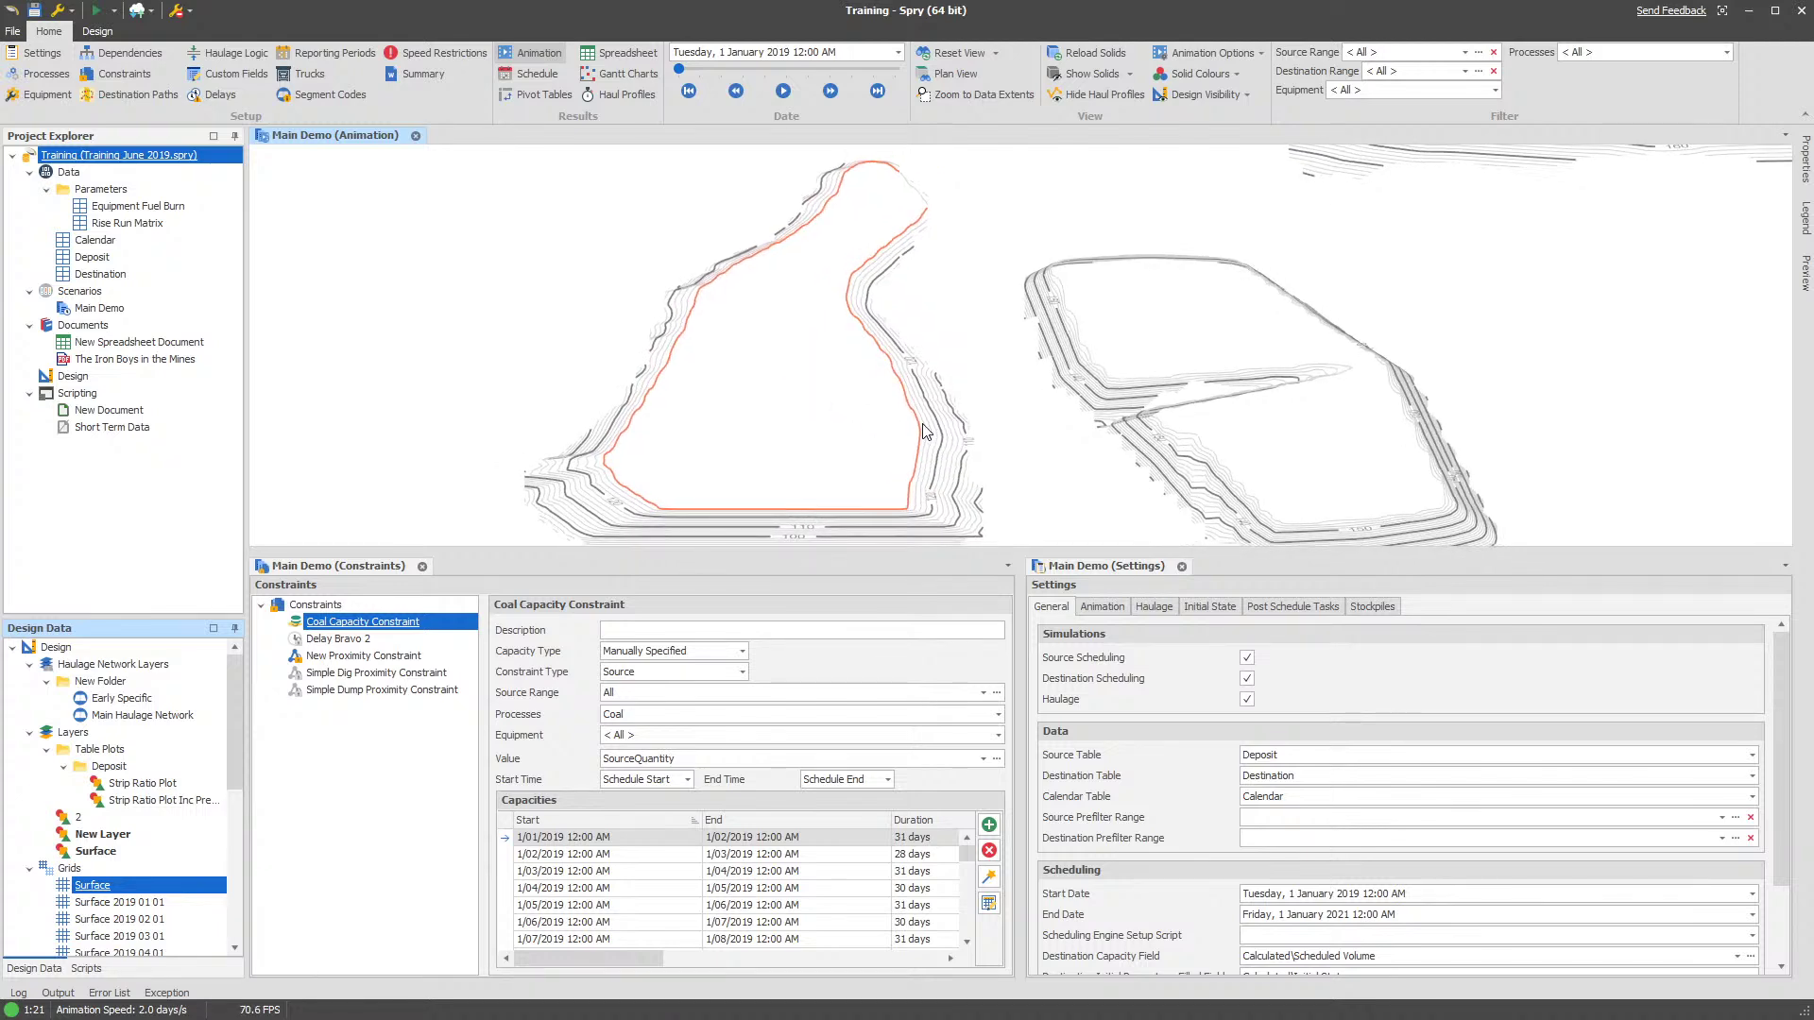
Create another contour layer from the Surface grid with a changed Scan Z Offset and display it in place of the Surface layer
right_click(80, 888)
left_click(152, 970)
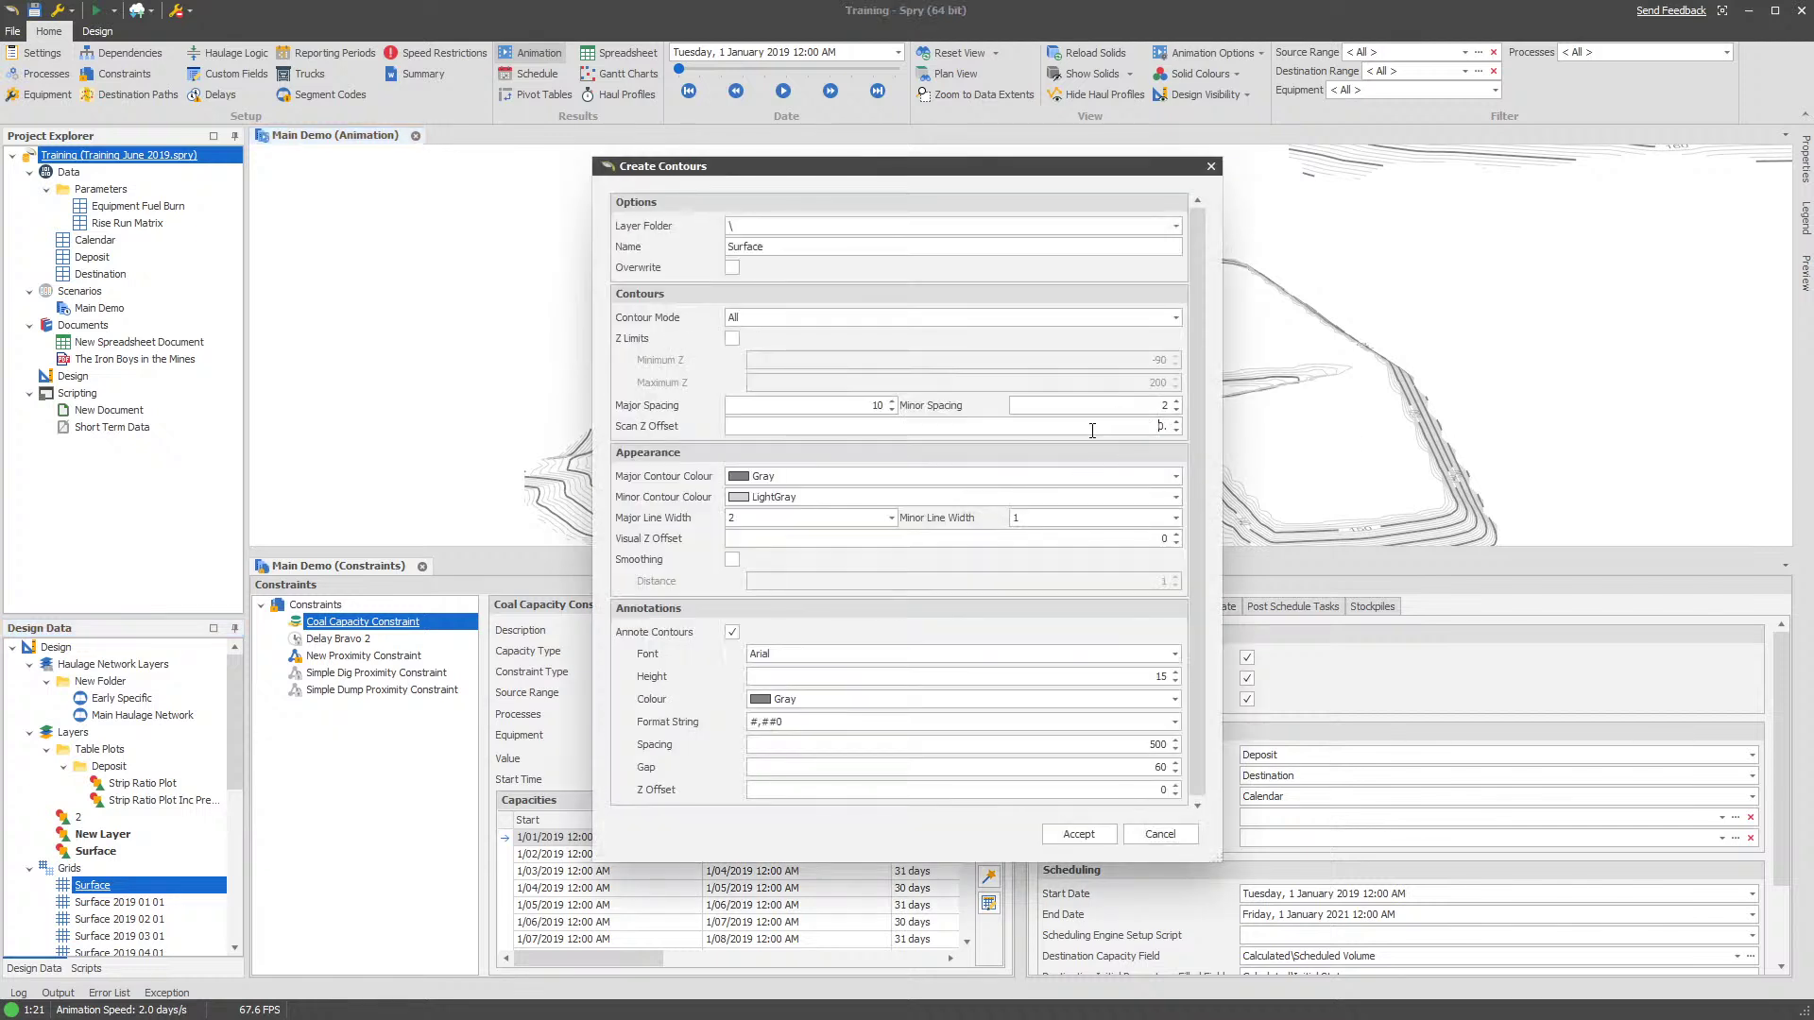
left_click(1094, 839)
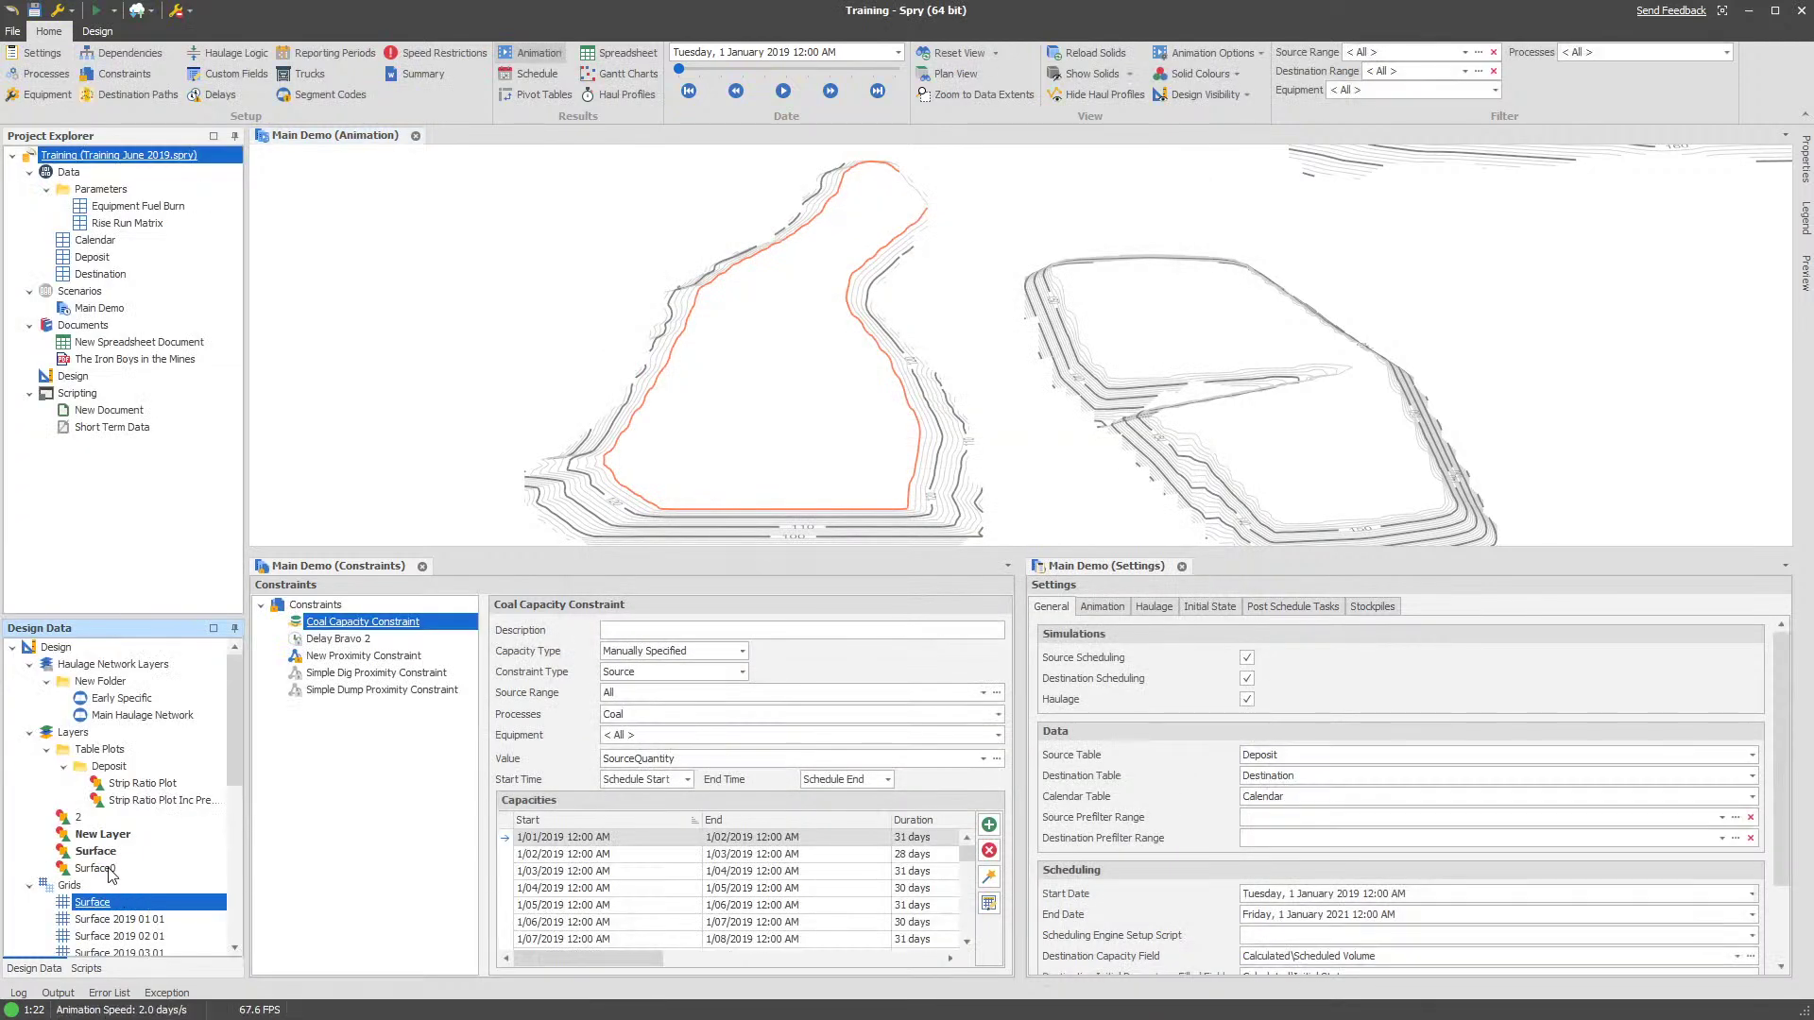
left_click(97, 868)
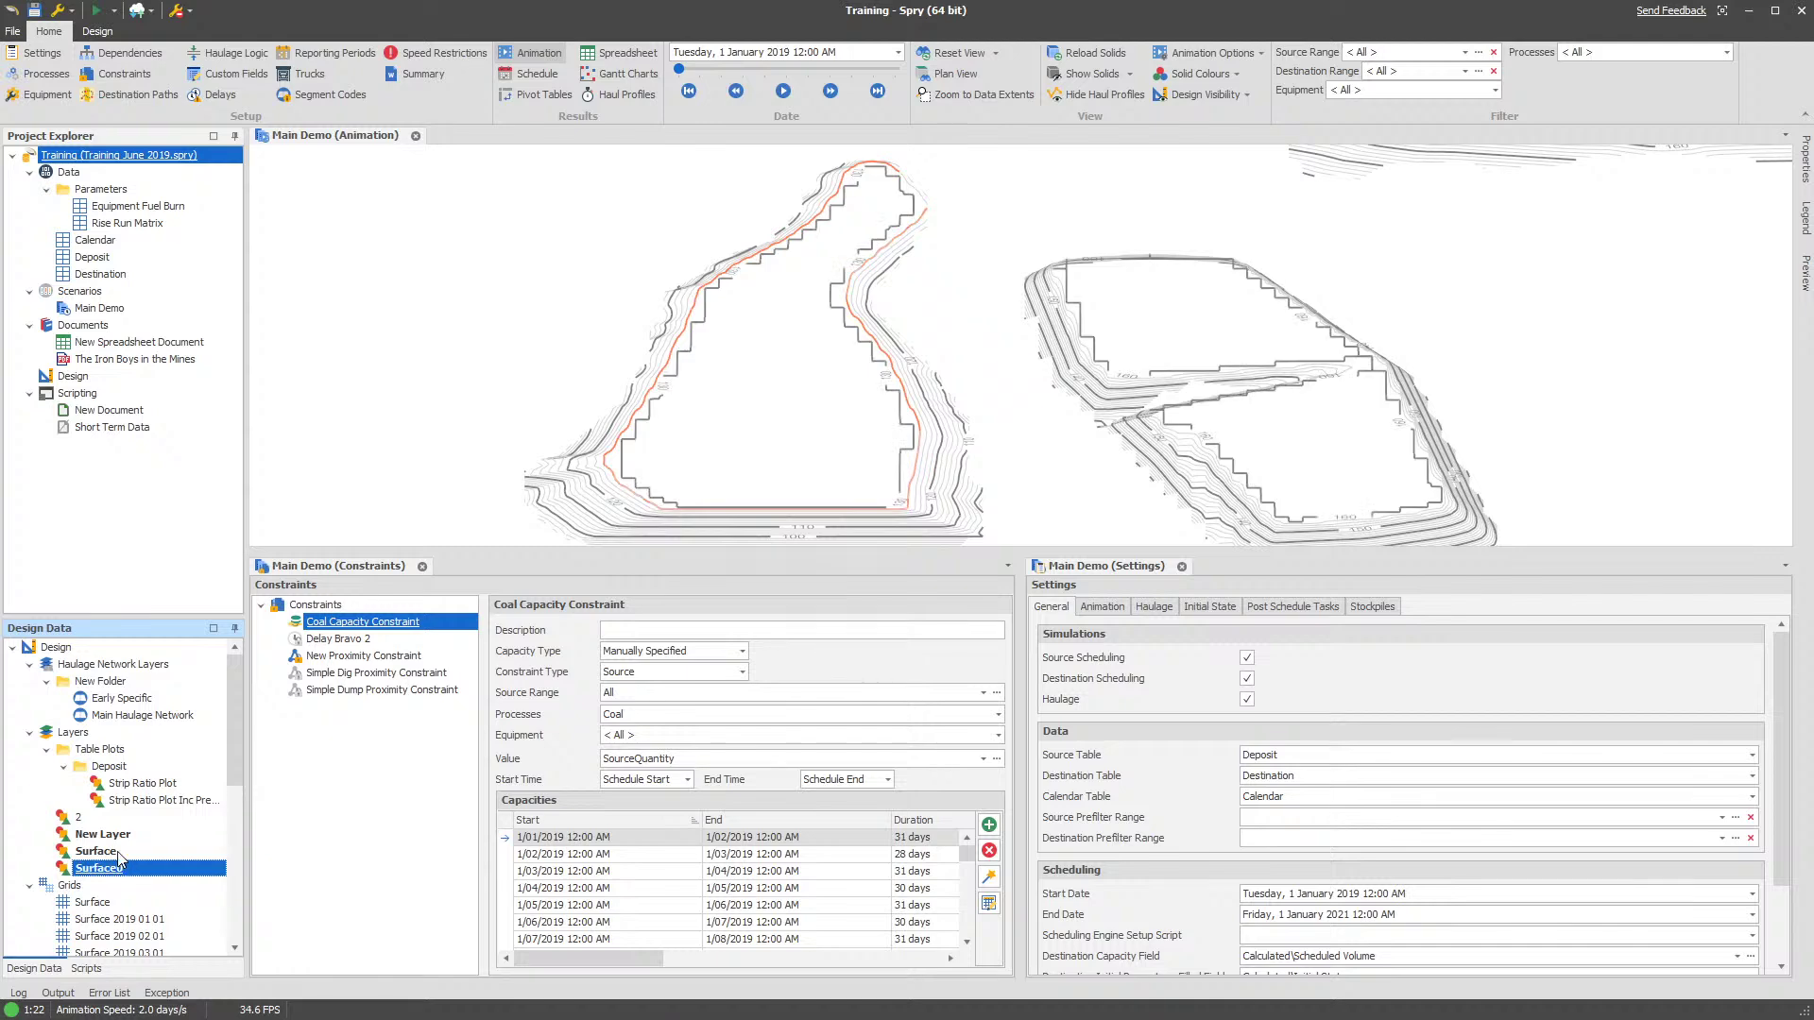
left_click(118, 853)
scroll(812, 389, "up", 4)
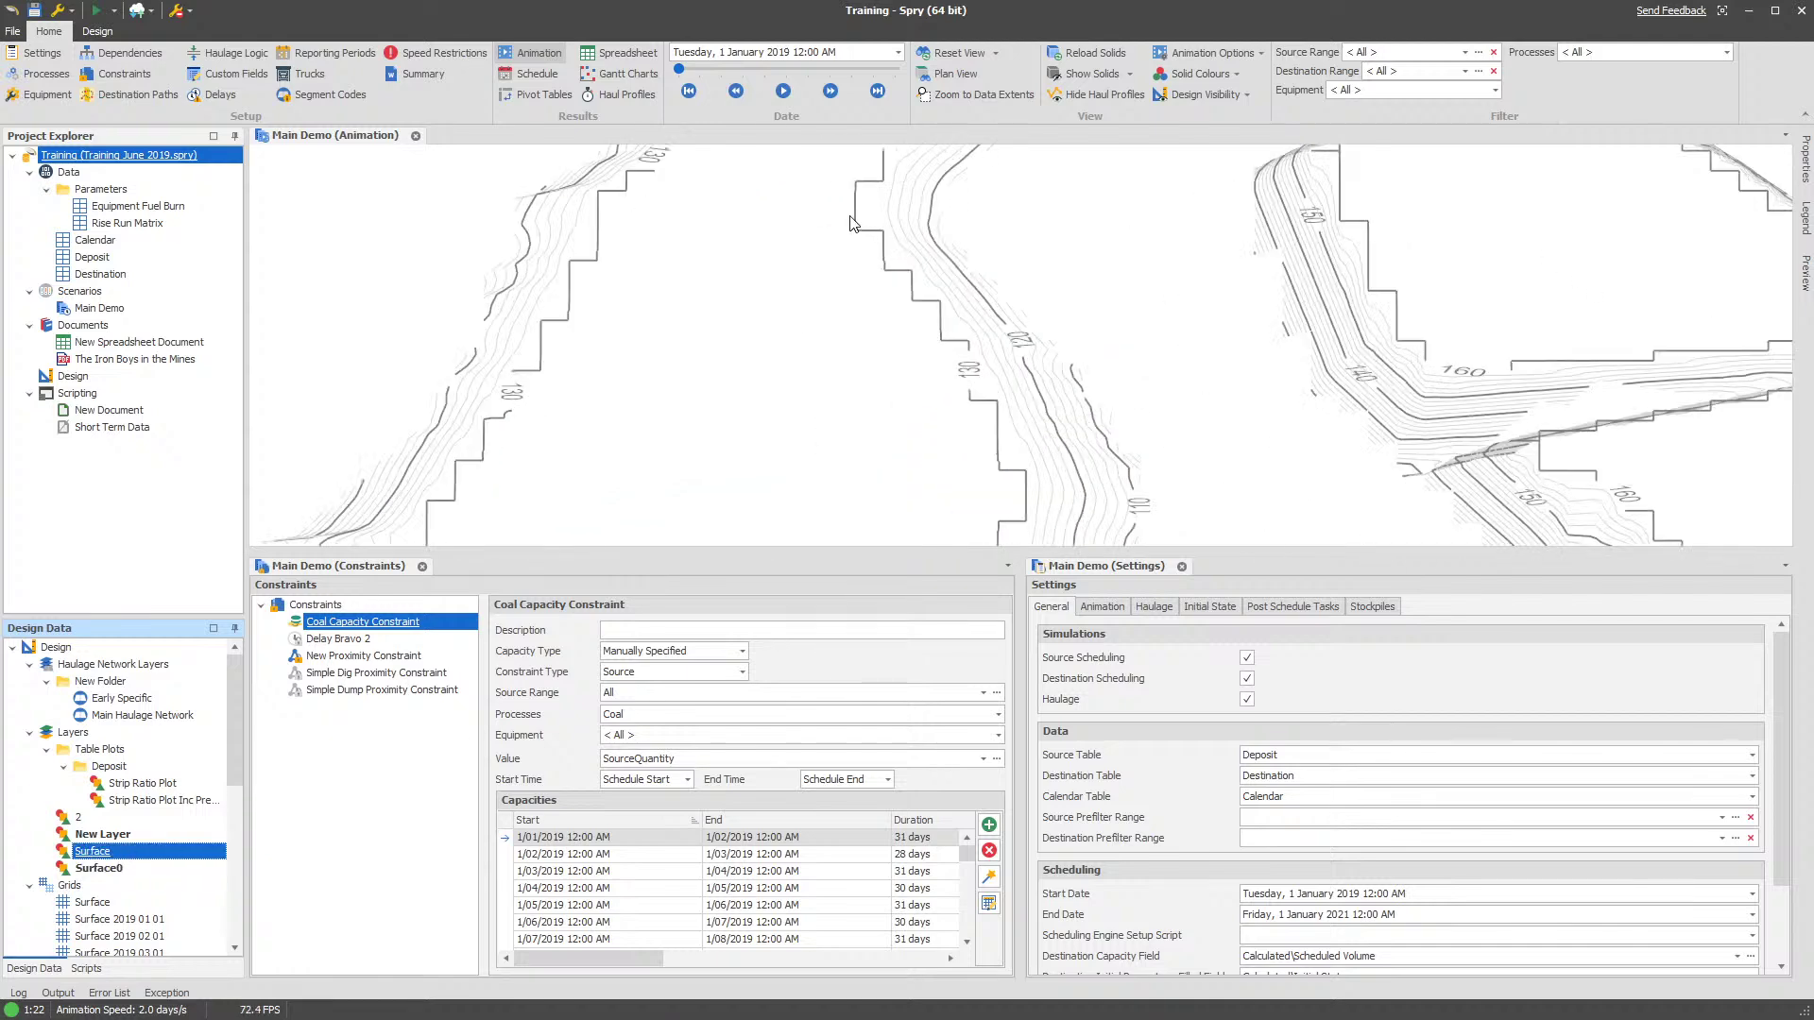
scroll(963, 404, "down", 2)
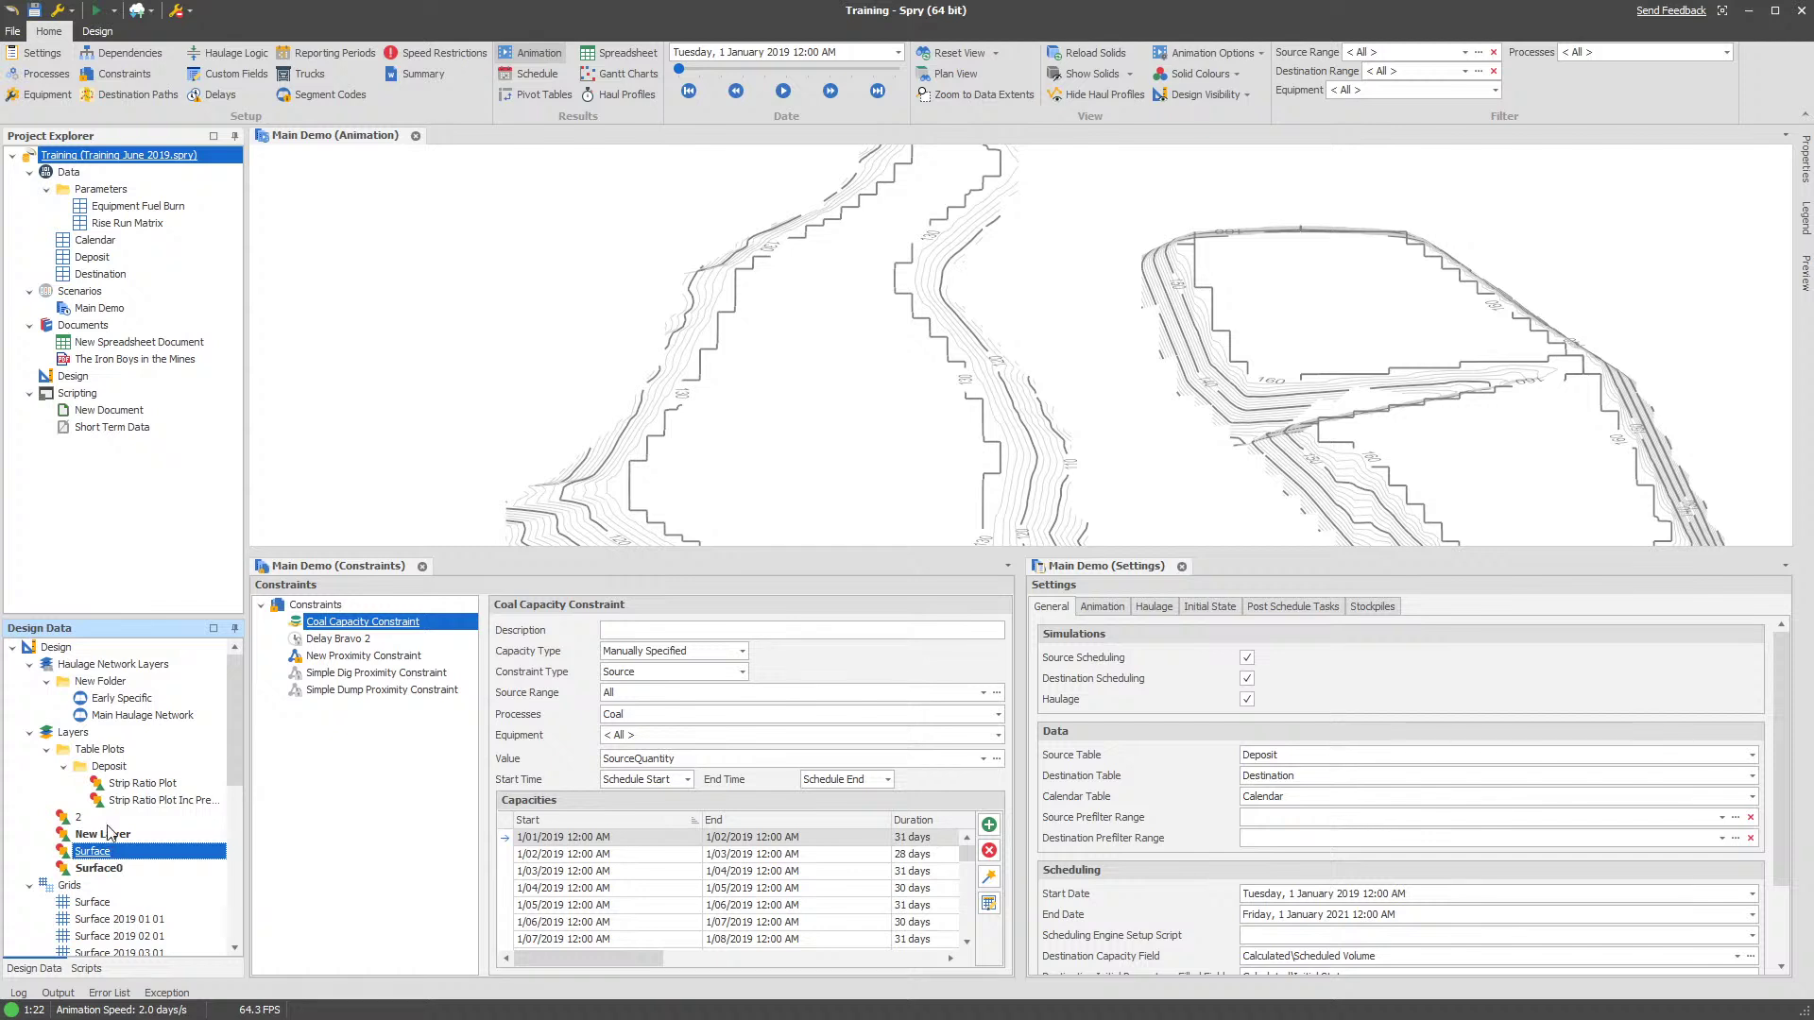
Create contours from the Surface grid with a Scan Z Offset of 0.05 and display them in place of the Surface0 layer
right_click(108, 903)
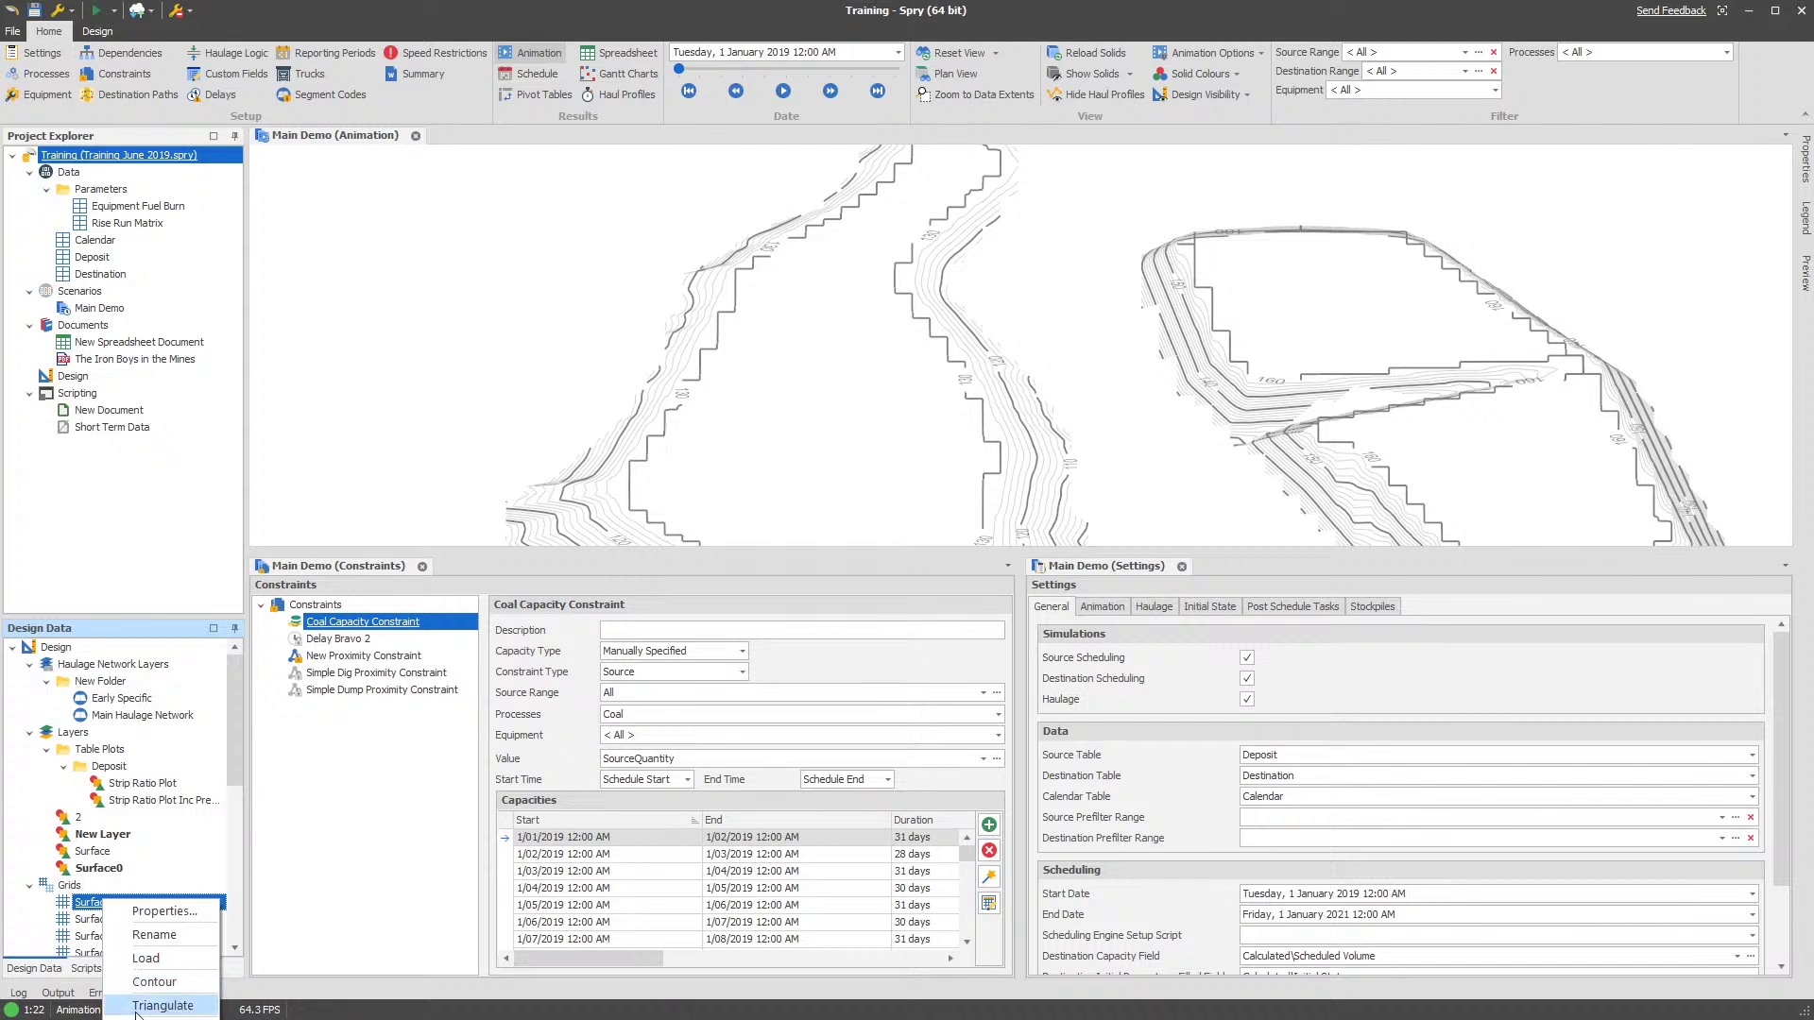
left_click(157, 982)
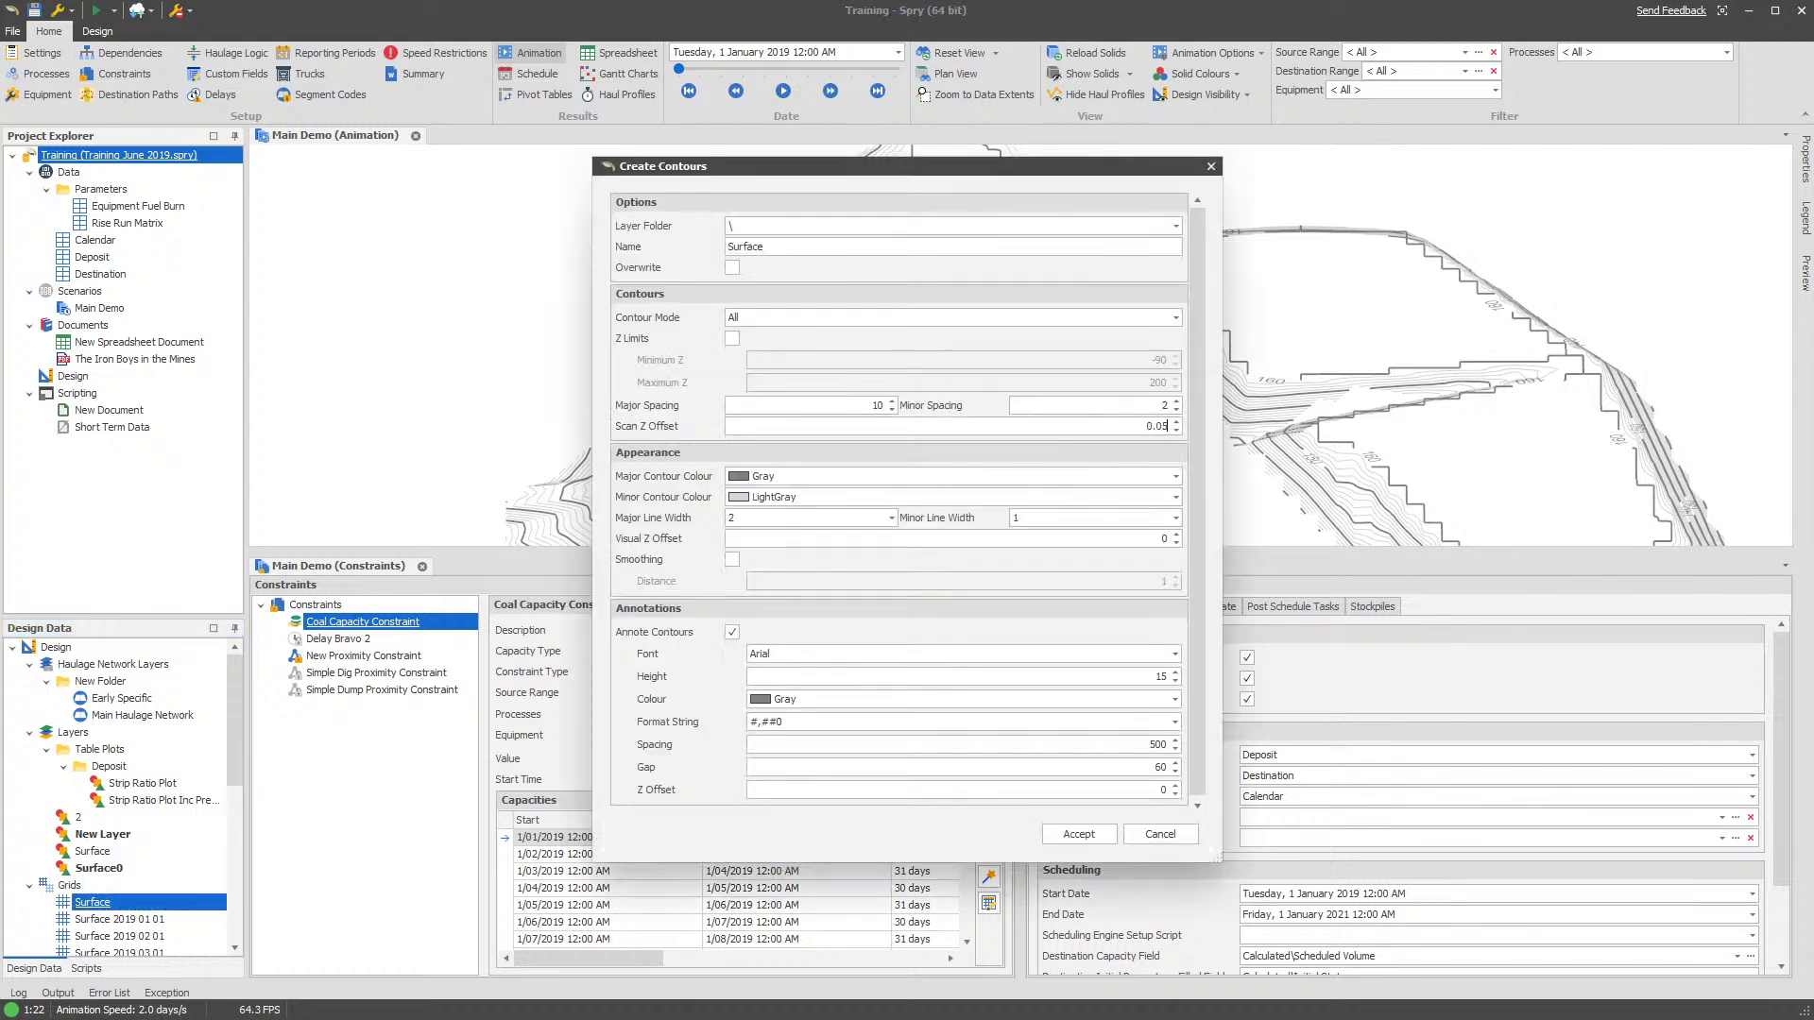
left_click(1077, 834)
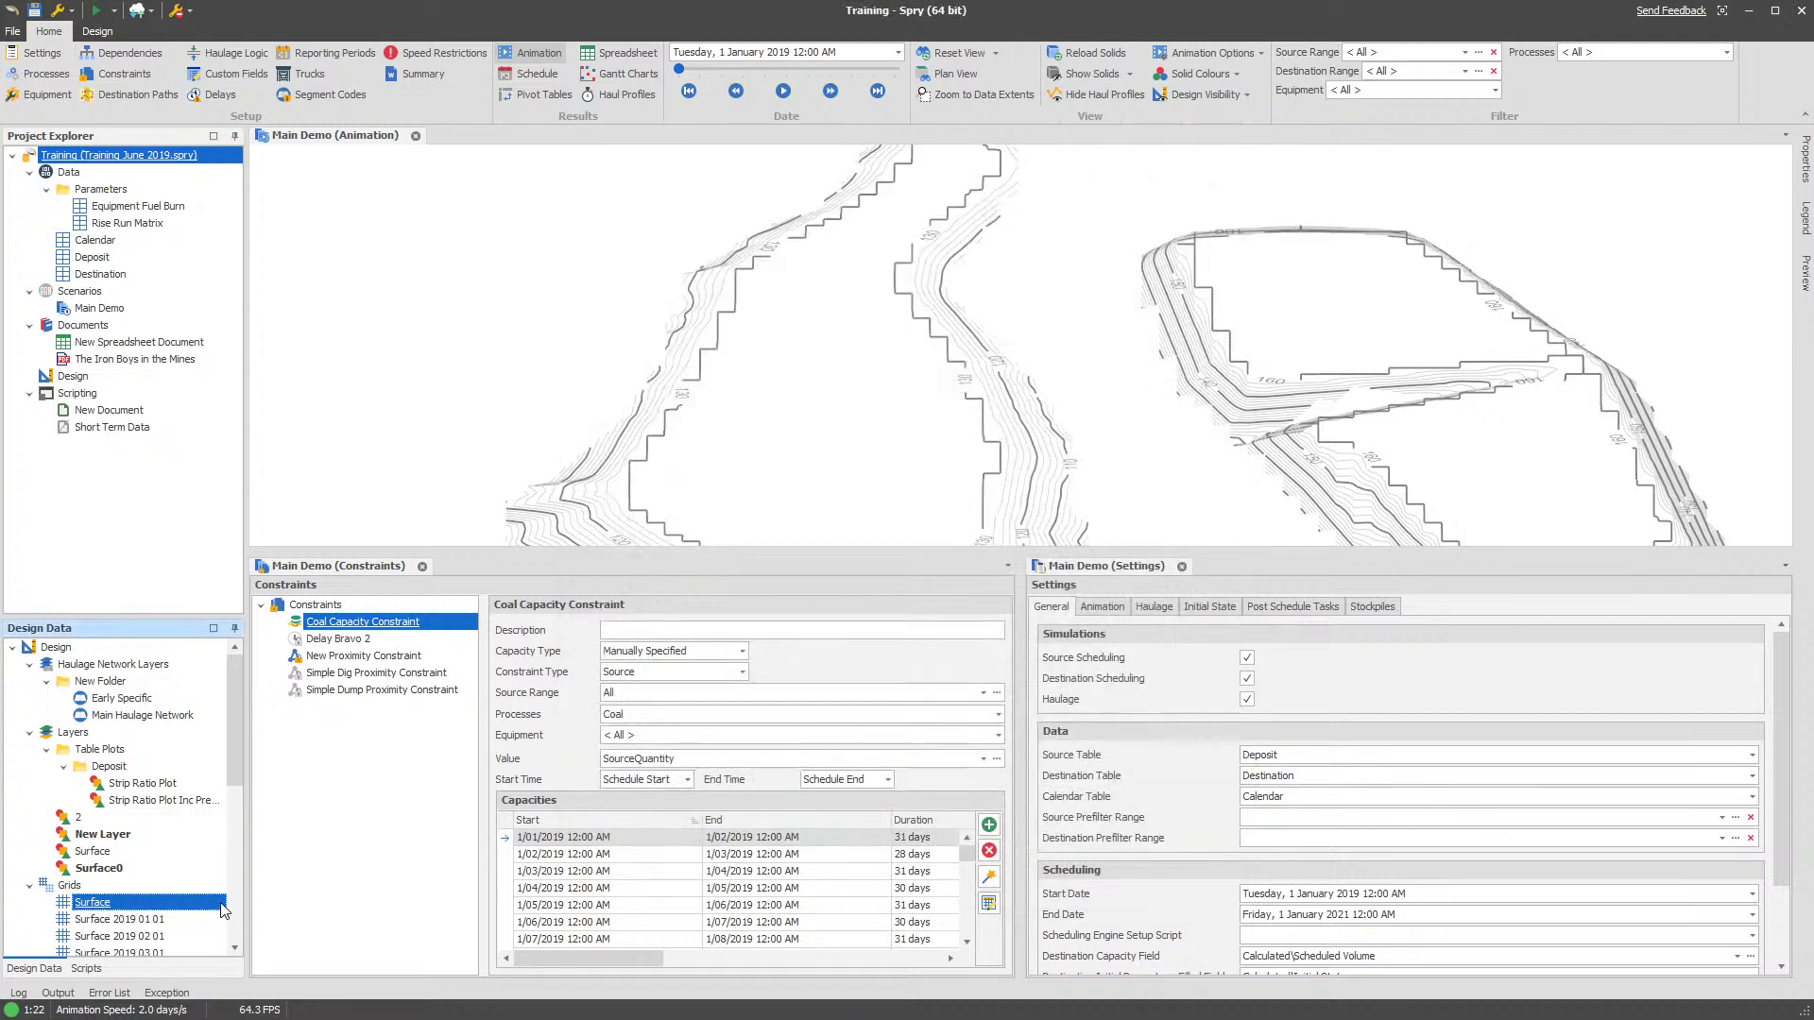
left_click(122, 888)
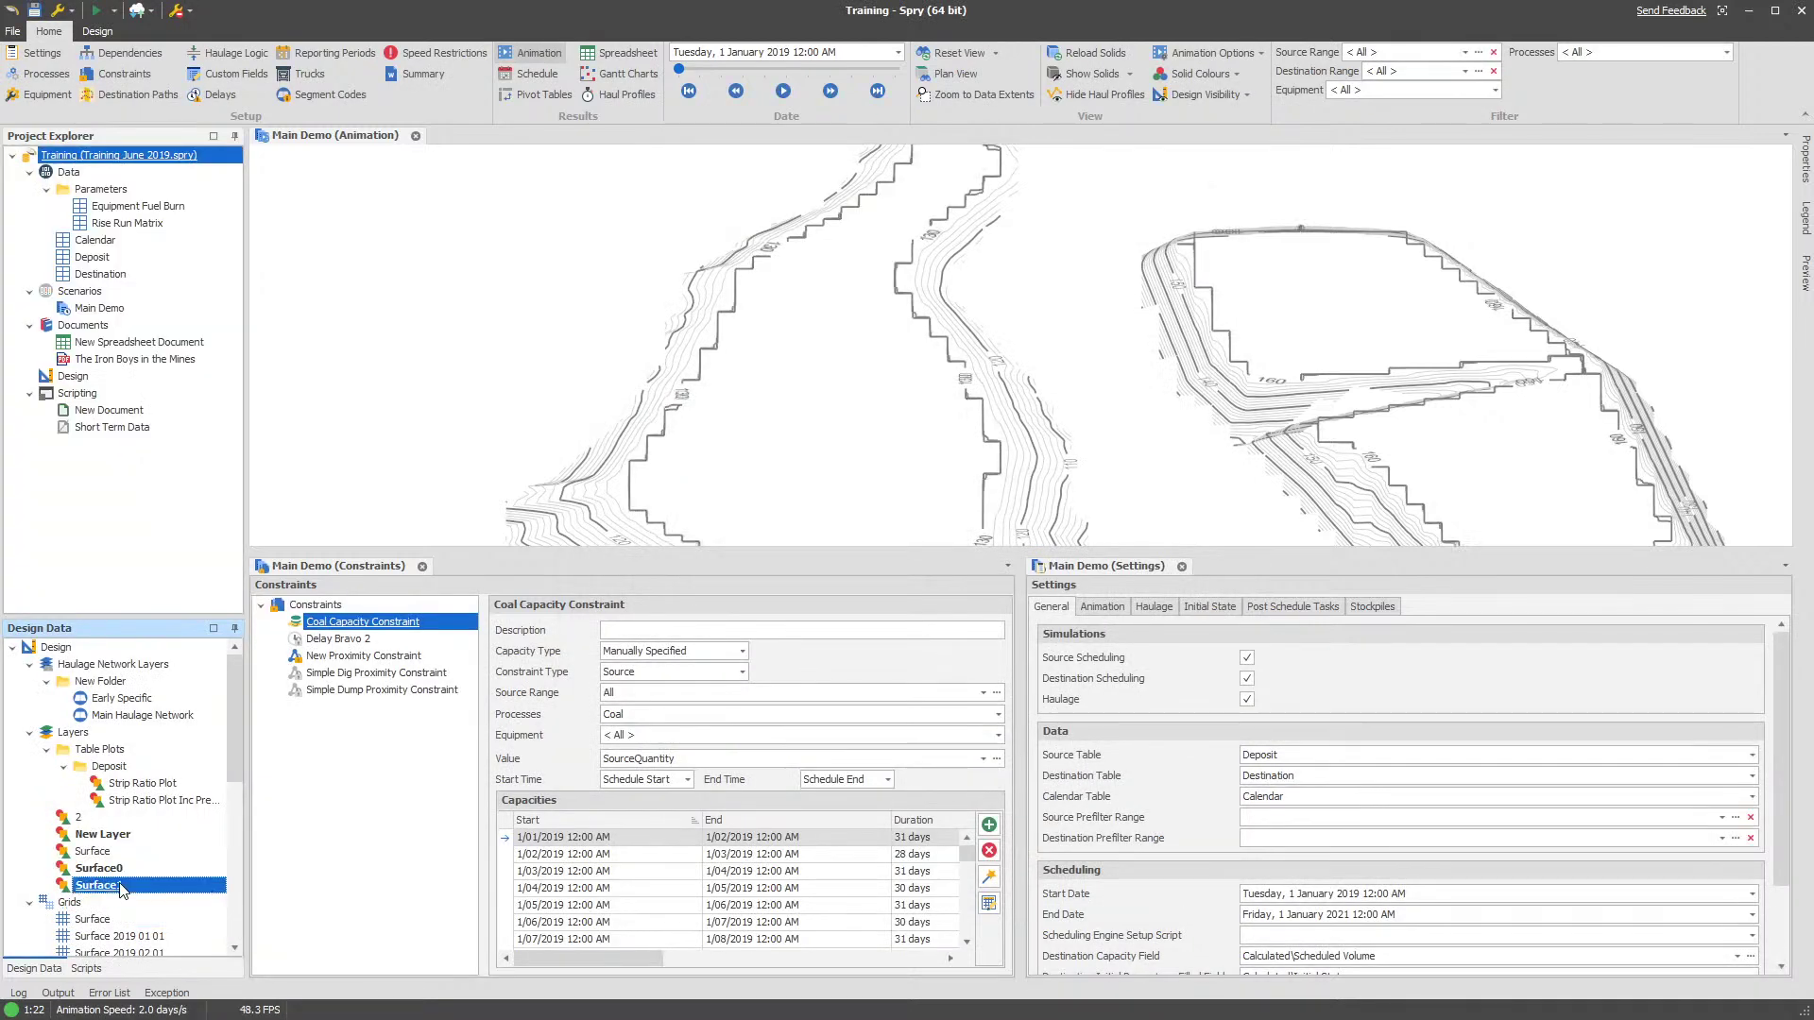
left_click(121, 874)
left_click_drag(753, 433, 927, 365)
scroll(835, 413, "down", 2)
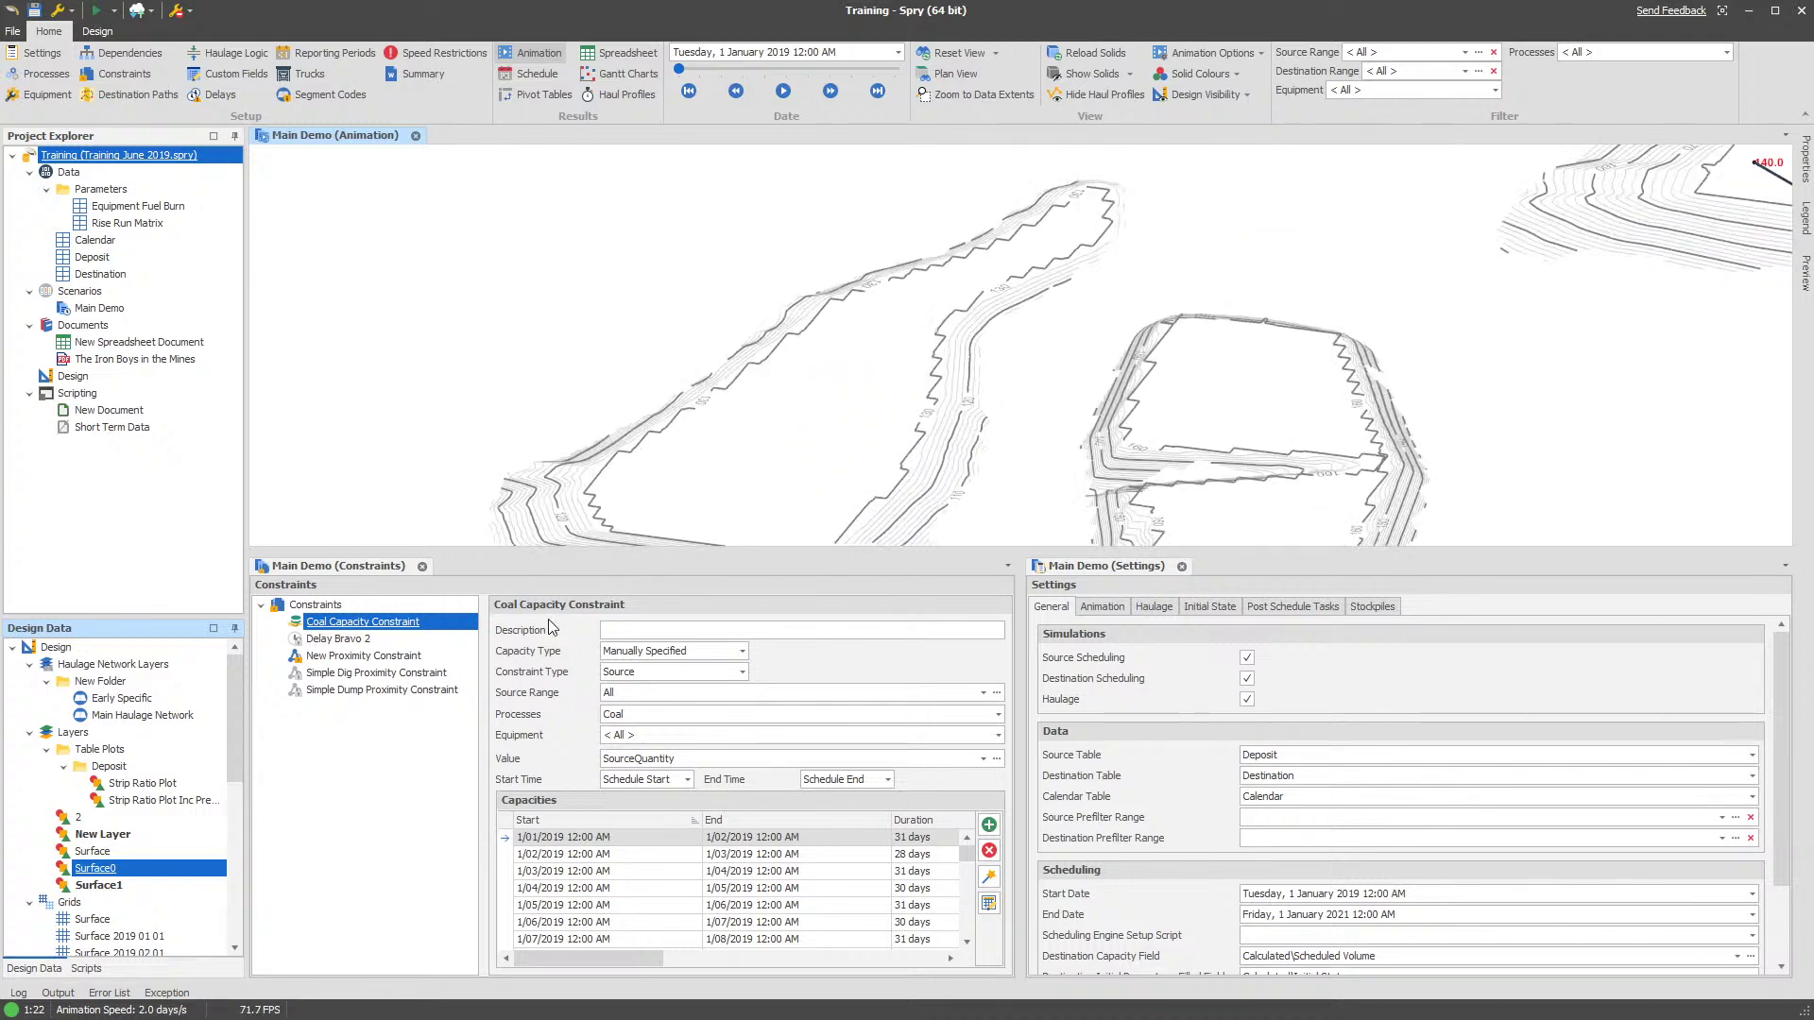
Hide the Surface1 layer, generate another contour layer from the Surface grid with a different Scan Z Offset, and display it for inspection
left_click(117, 885)
left_click(94, 919)
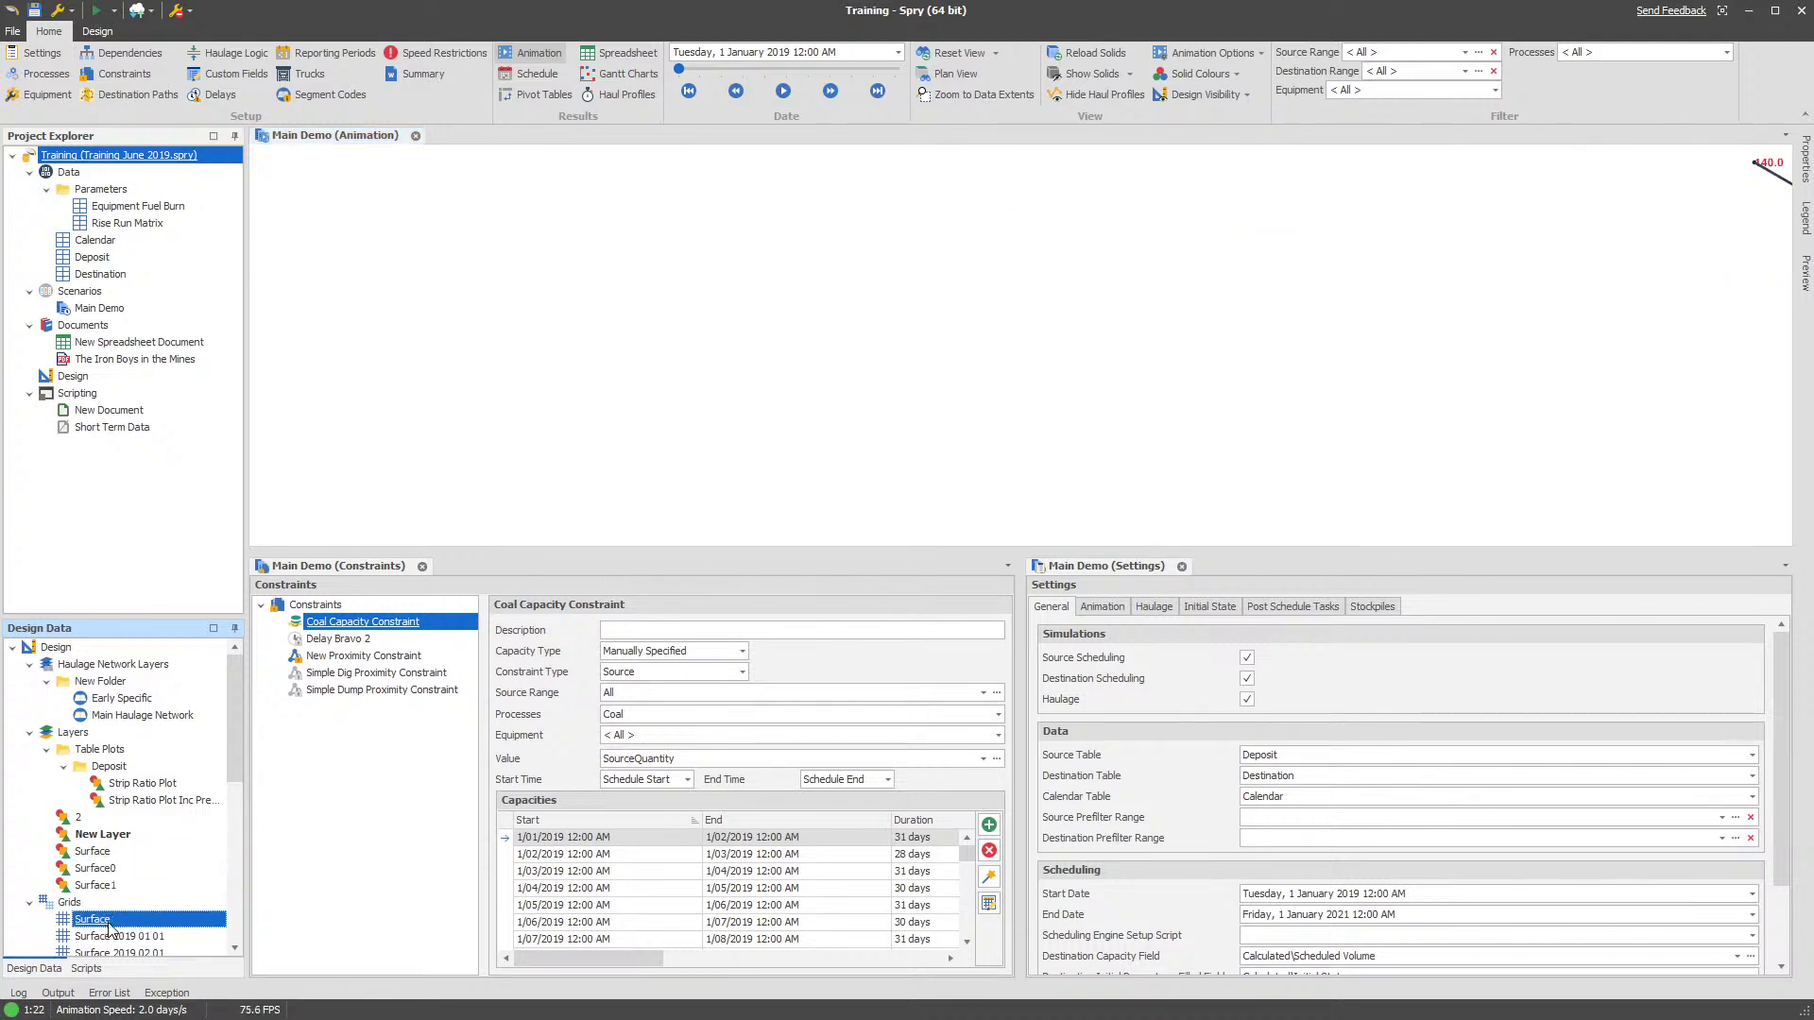
right_click(95, 919)
left_click(217, 1004)
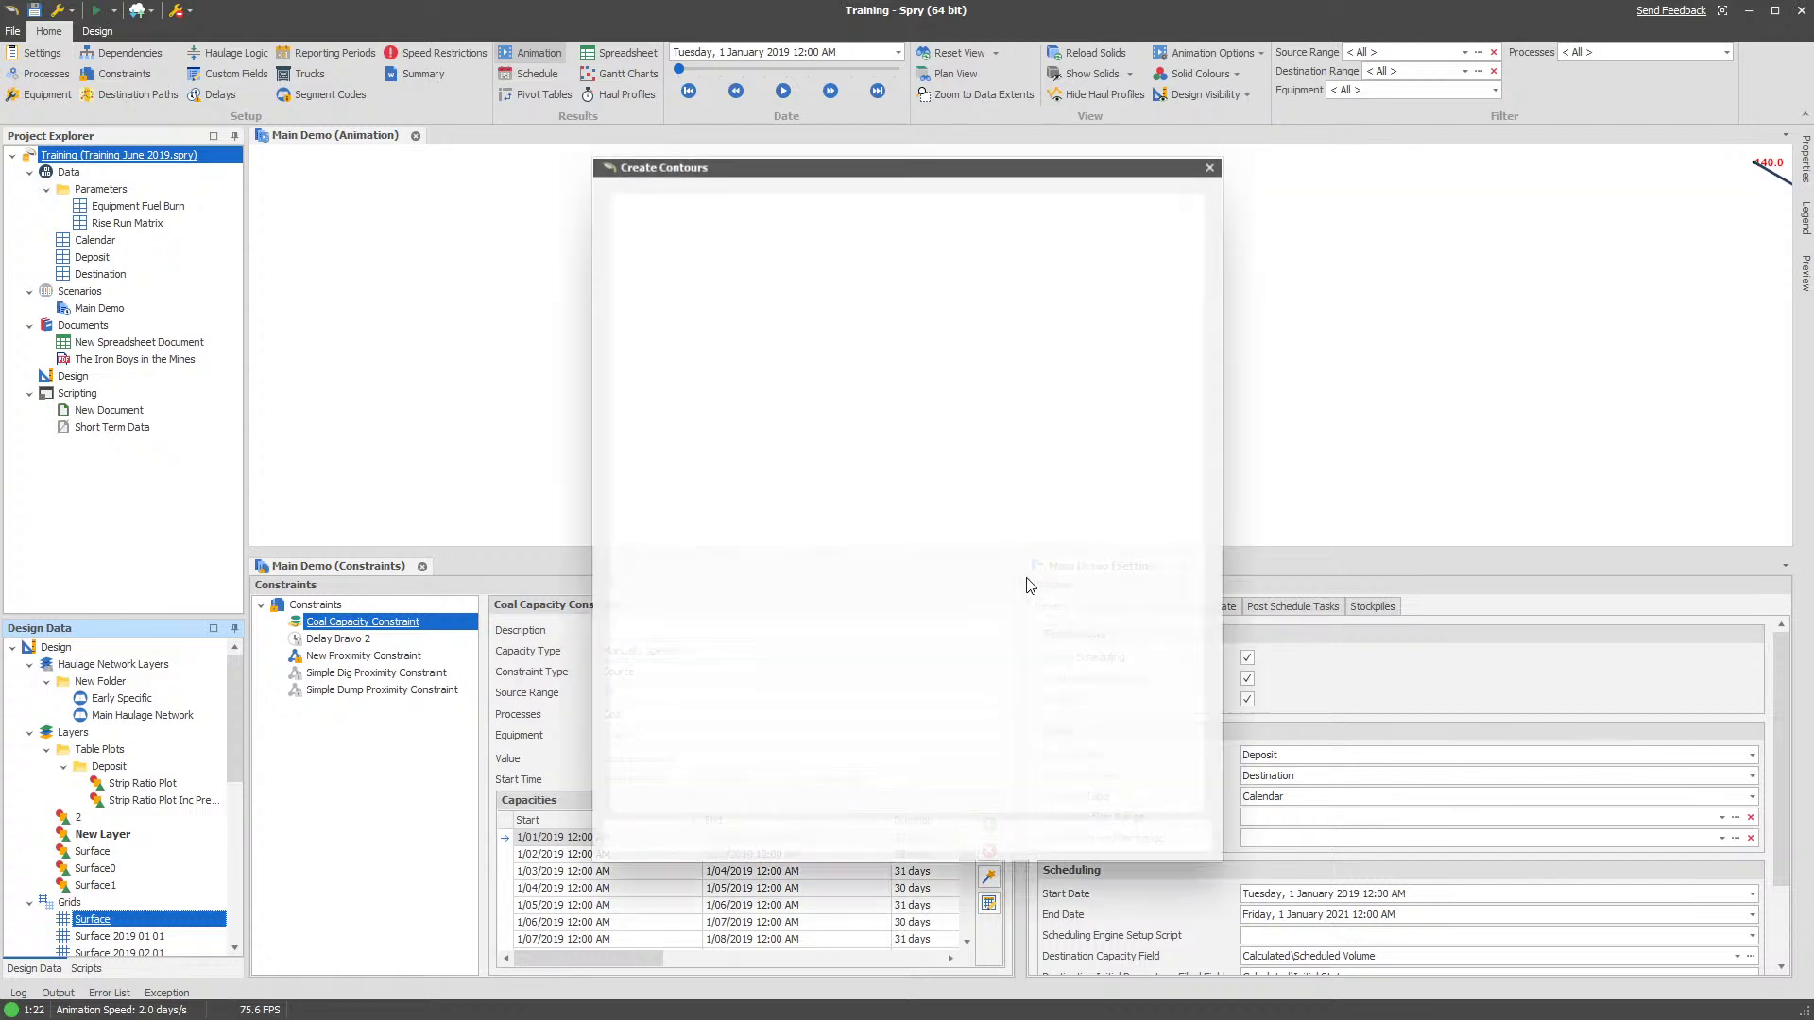
left_click_drag(1082, 426, 1465, 418)
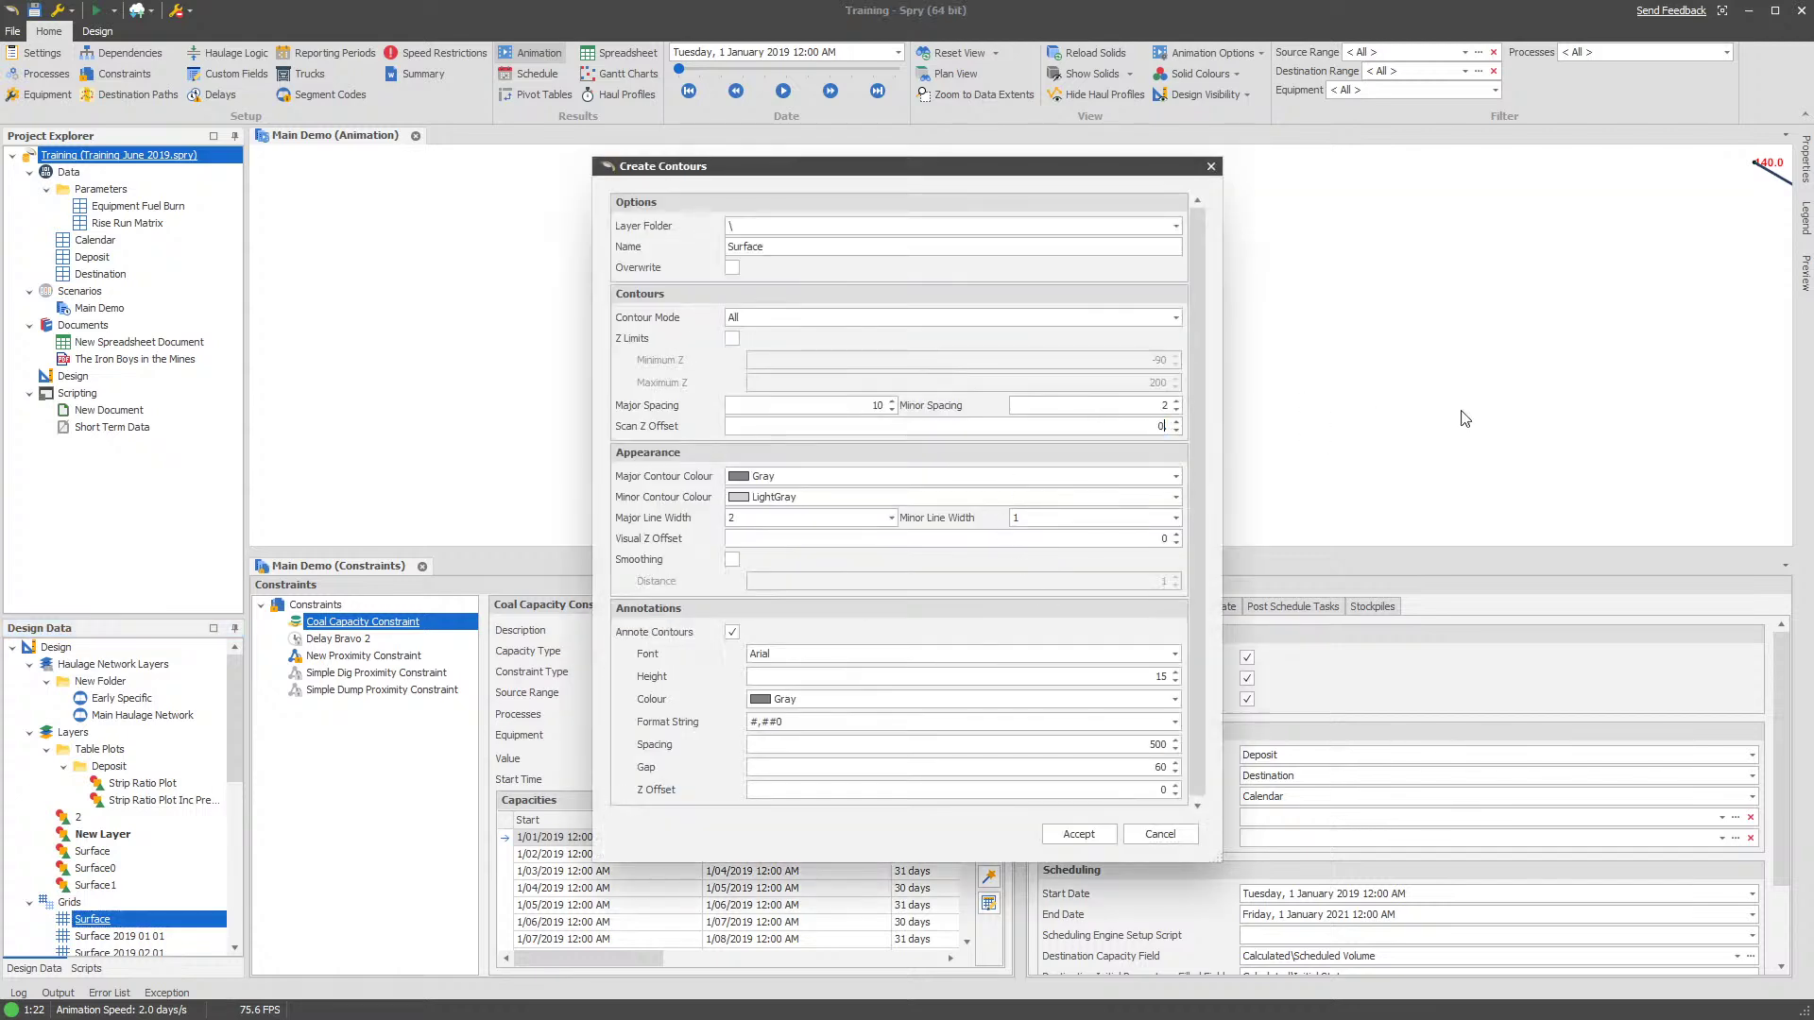
left_click(1079, 835)
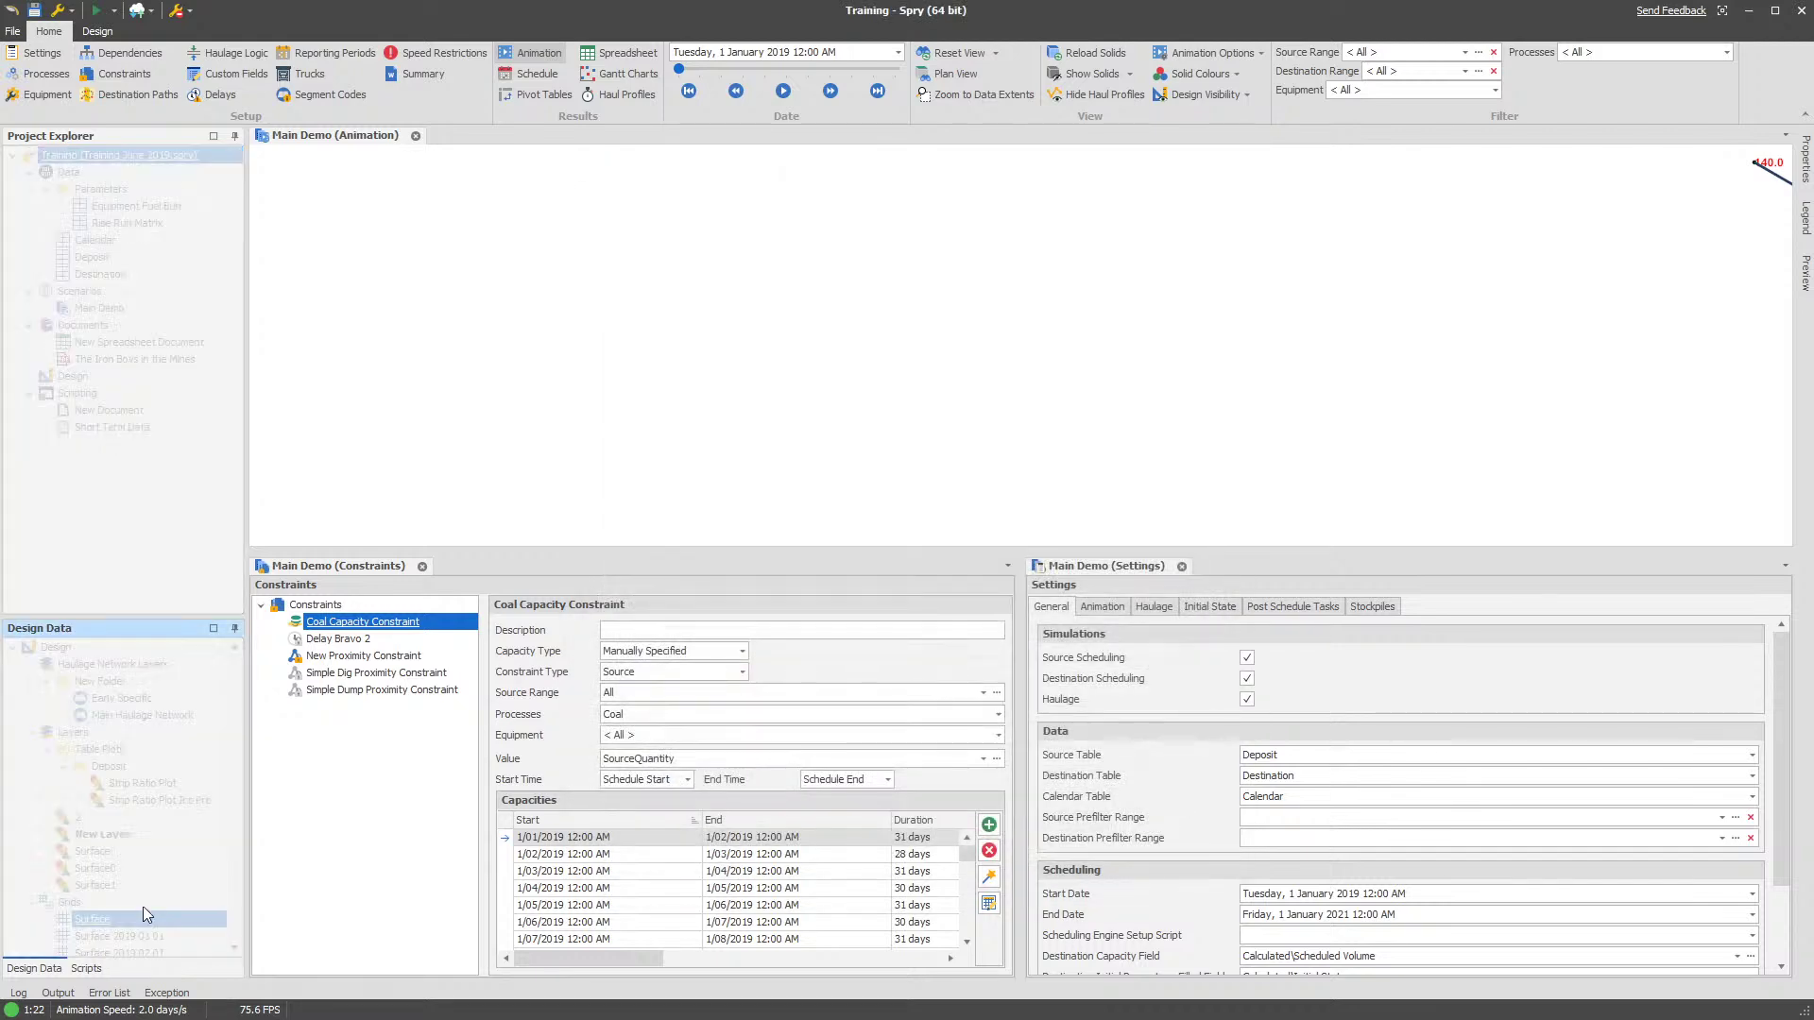
left_click(123, 903)
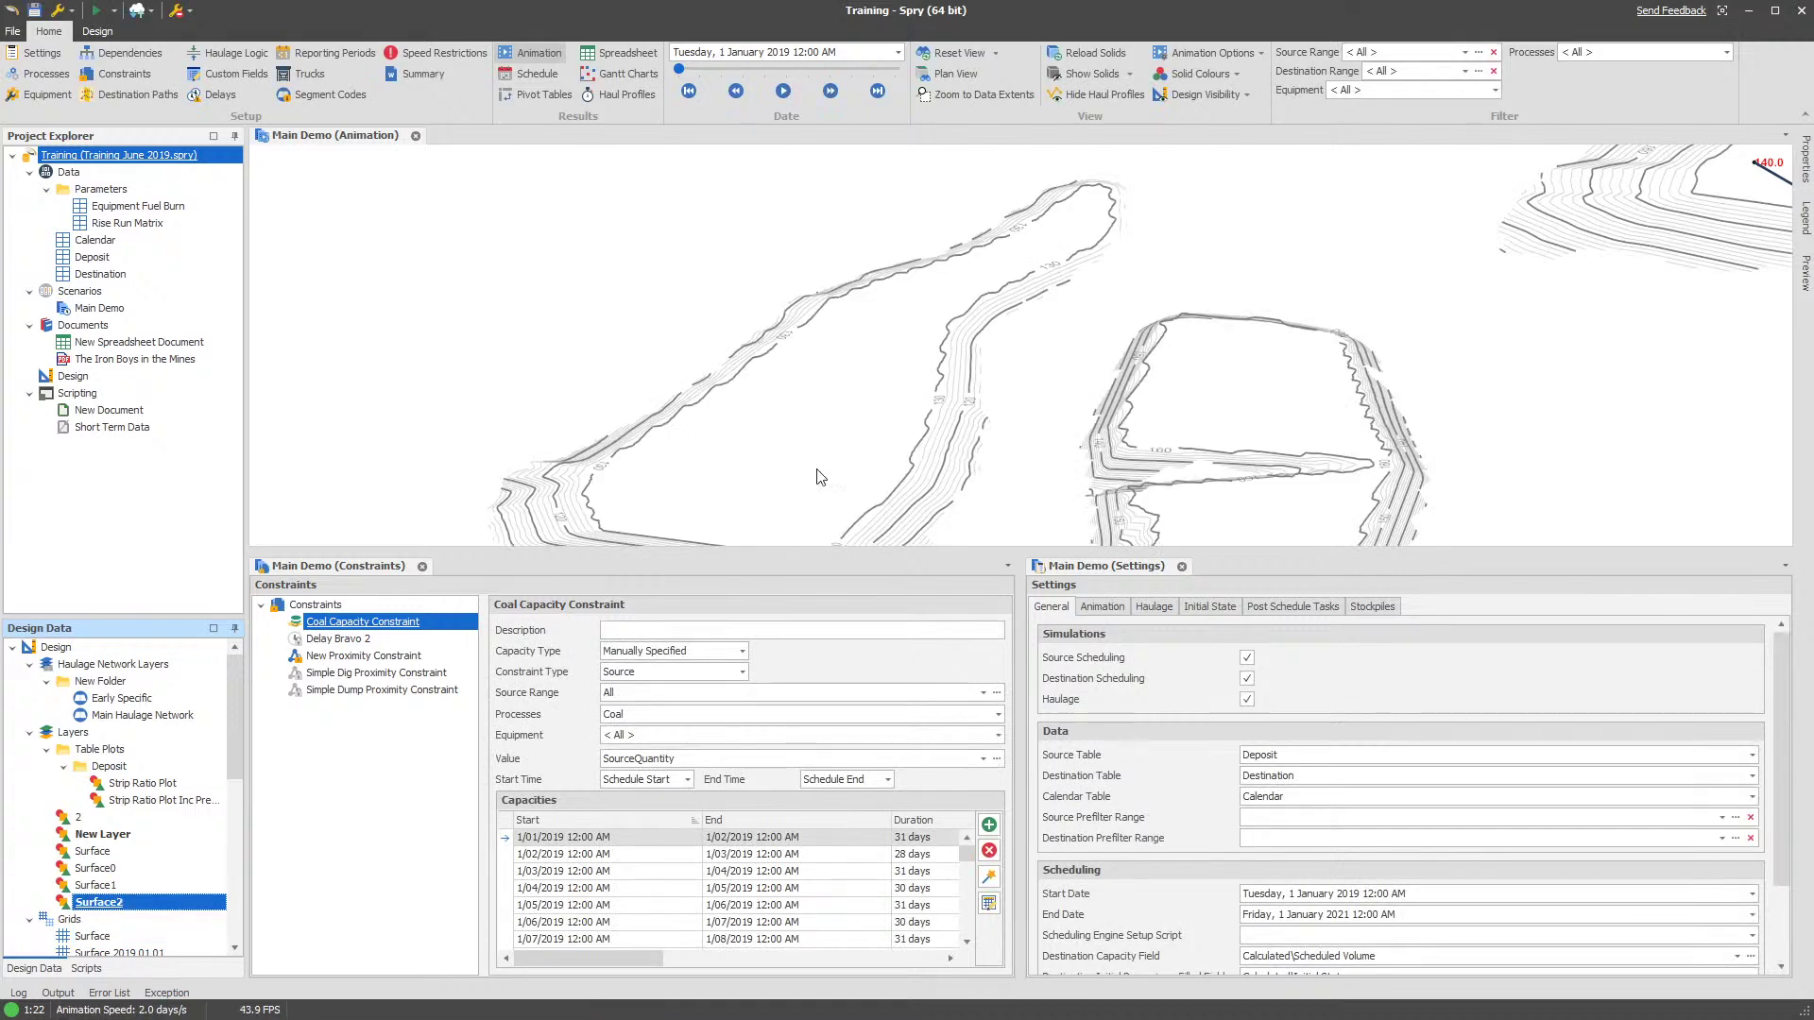
left_click_drag(928, 459, 965, 359)
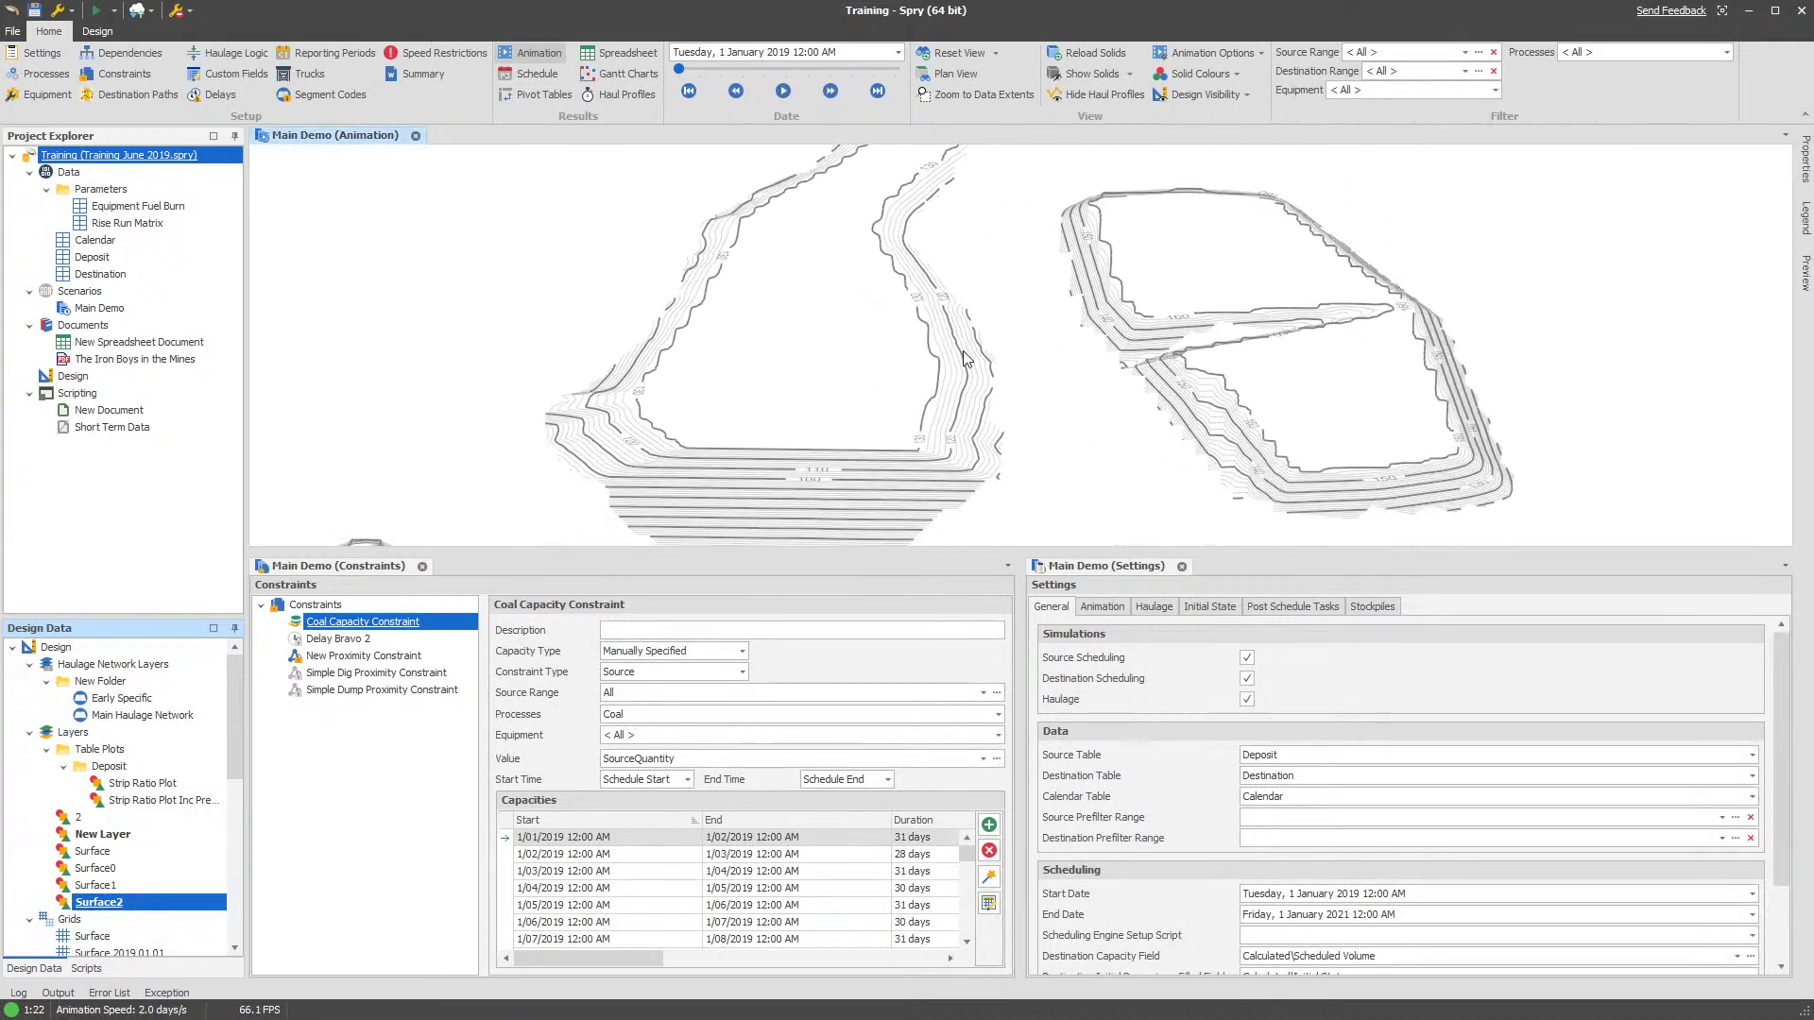
scroll(965, 359, "up", 5)
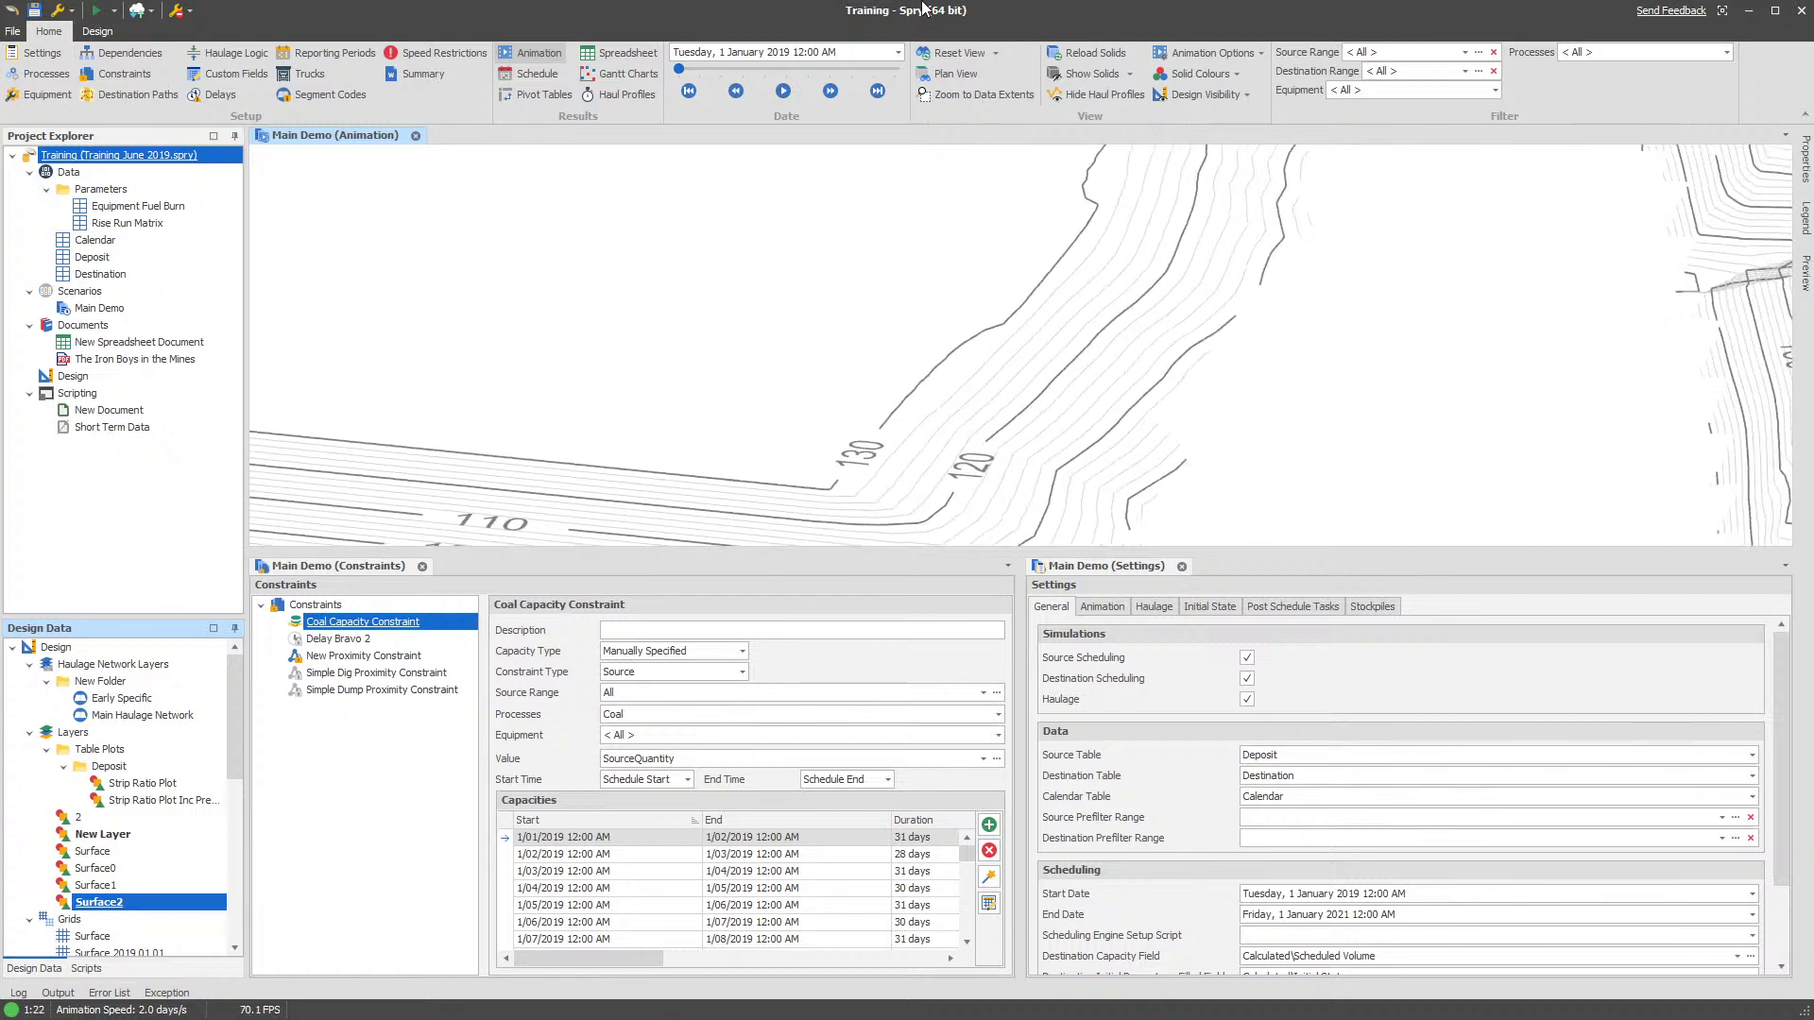
Show the solids again and compare the generated contours with the pit and dump surfaces
left_click(1085, 74)
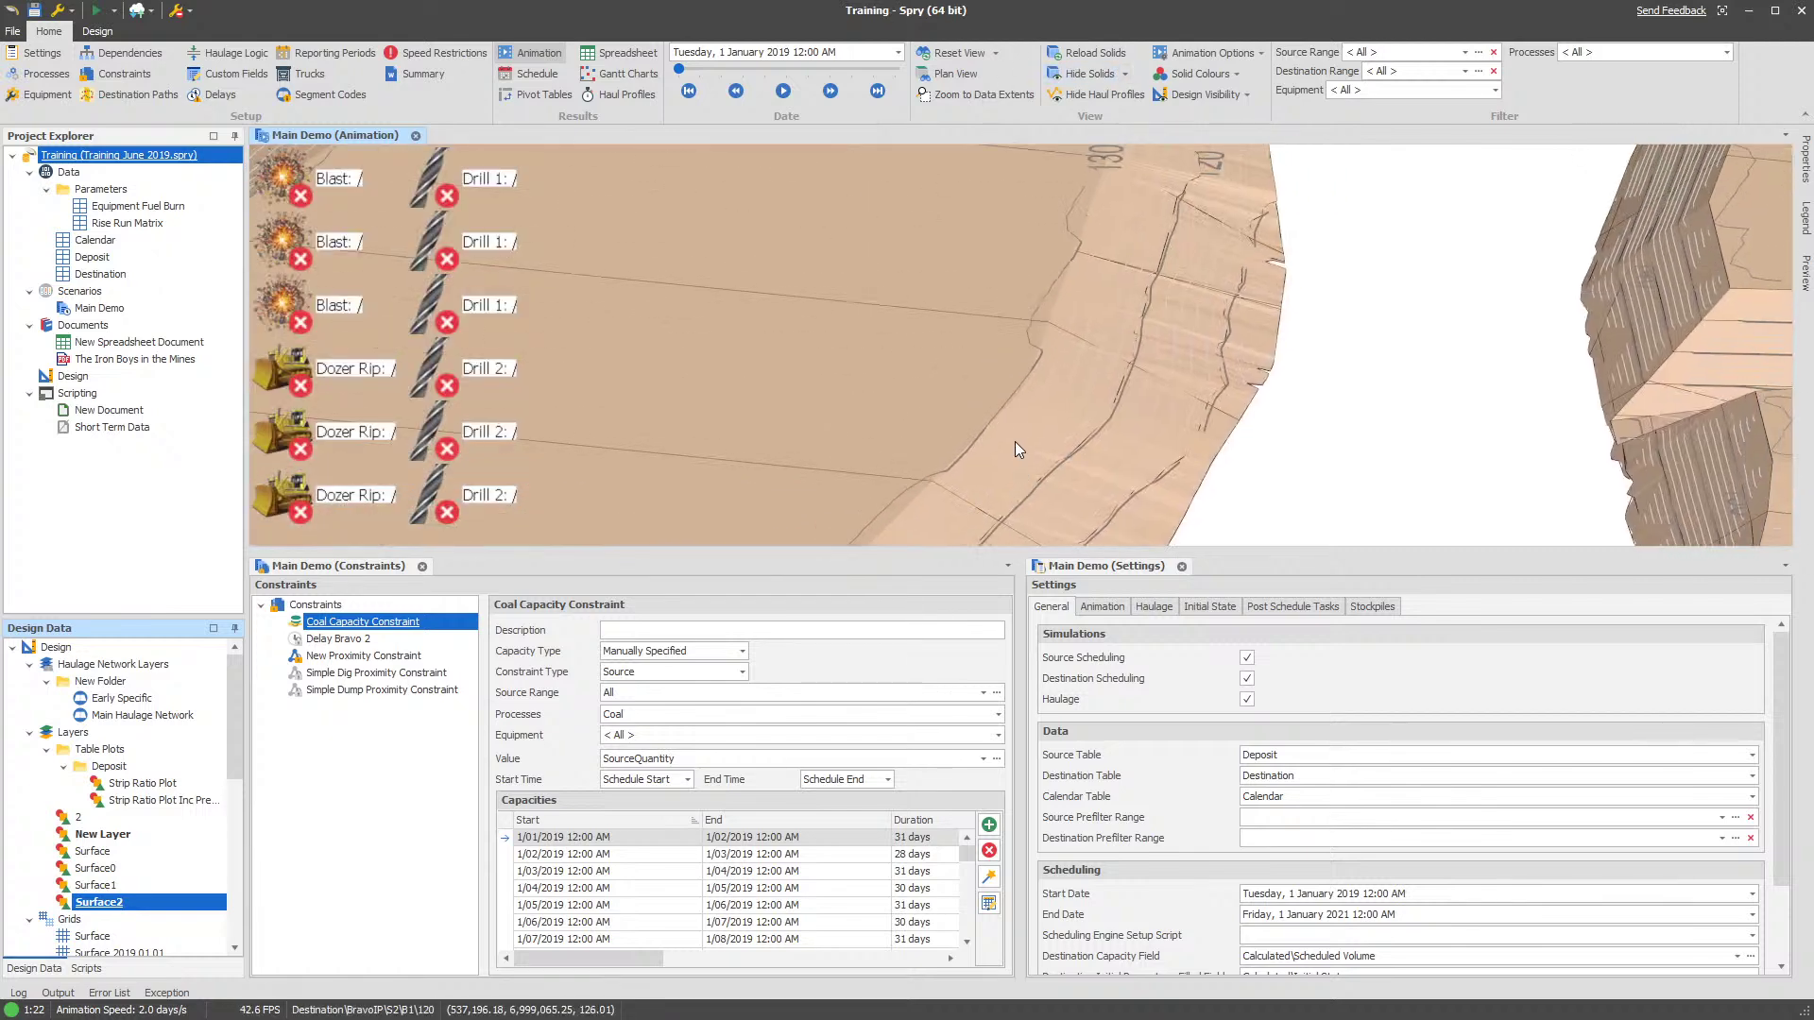
left_click_drag(1014, 440, 1016, 395)
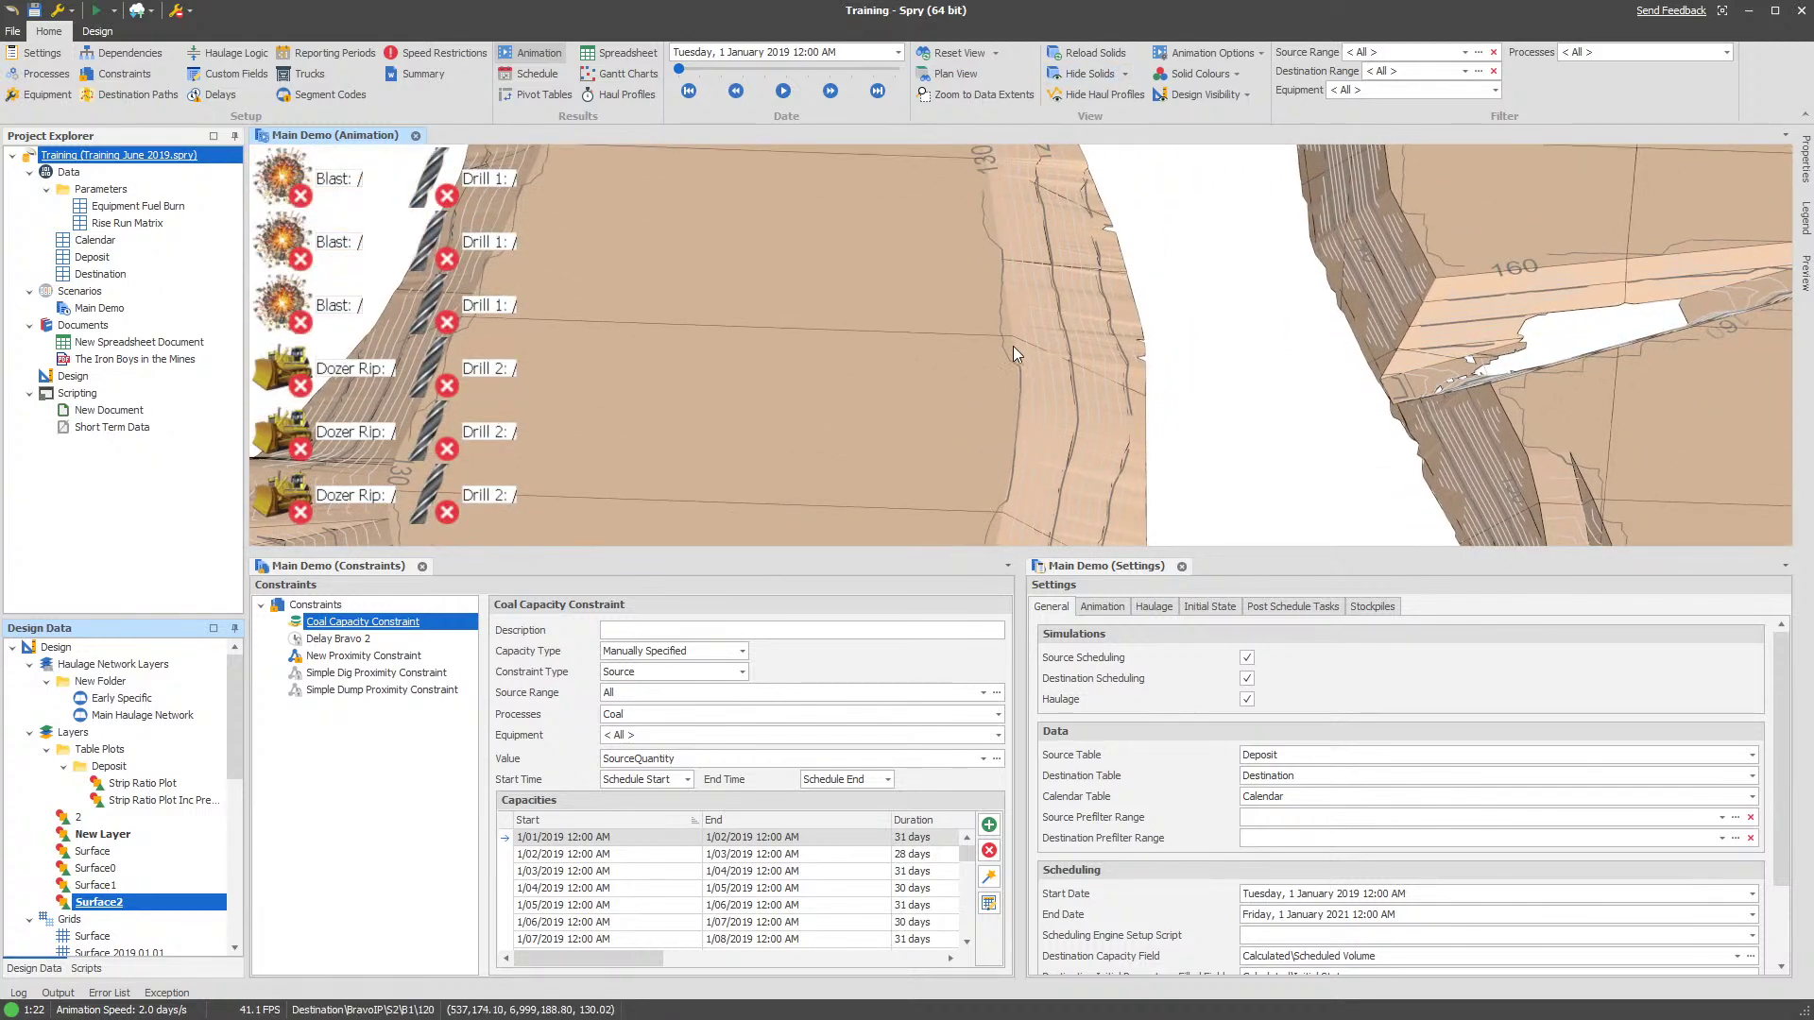
left_click_drag(971, 333, 886, 416)
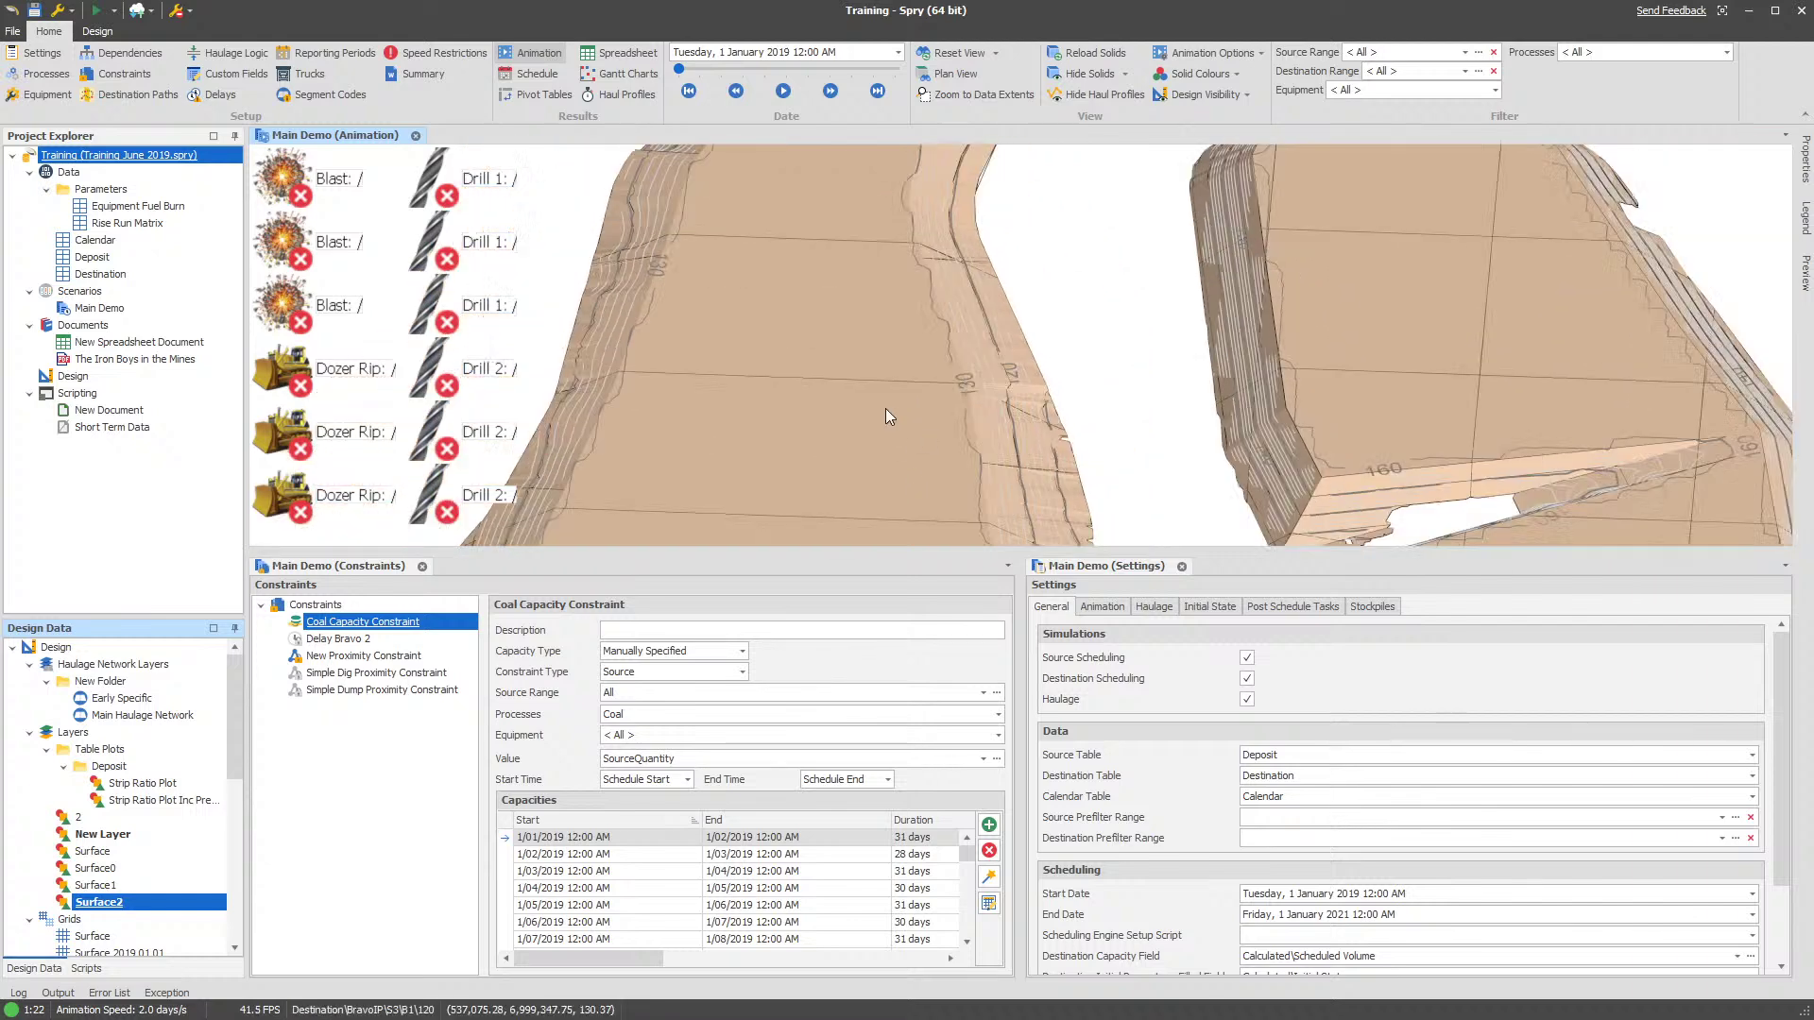
scroll(829, 433, "down", 5)
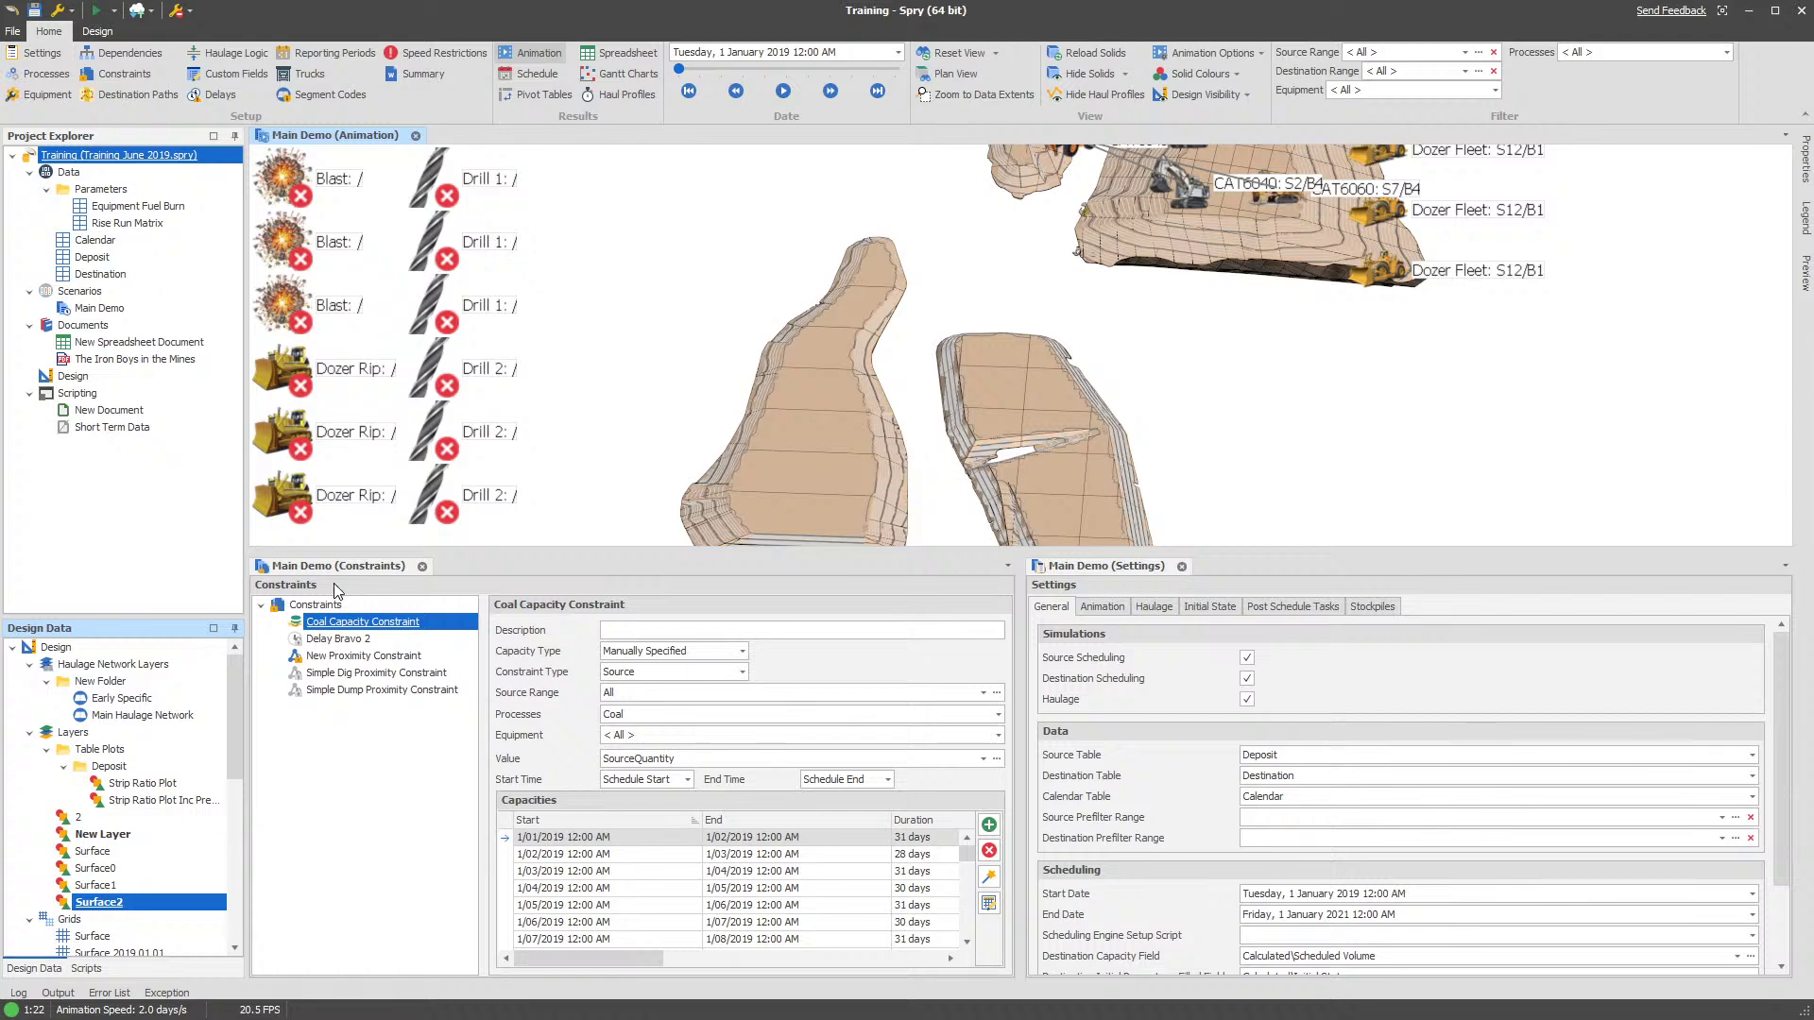
Switch the main scenario window to Spreadsheet and close the separate Settings and Constraints windows
left_click(112, 75)
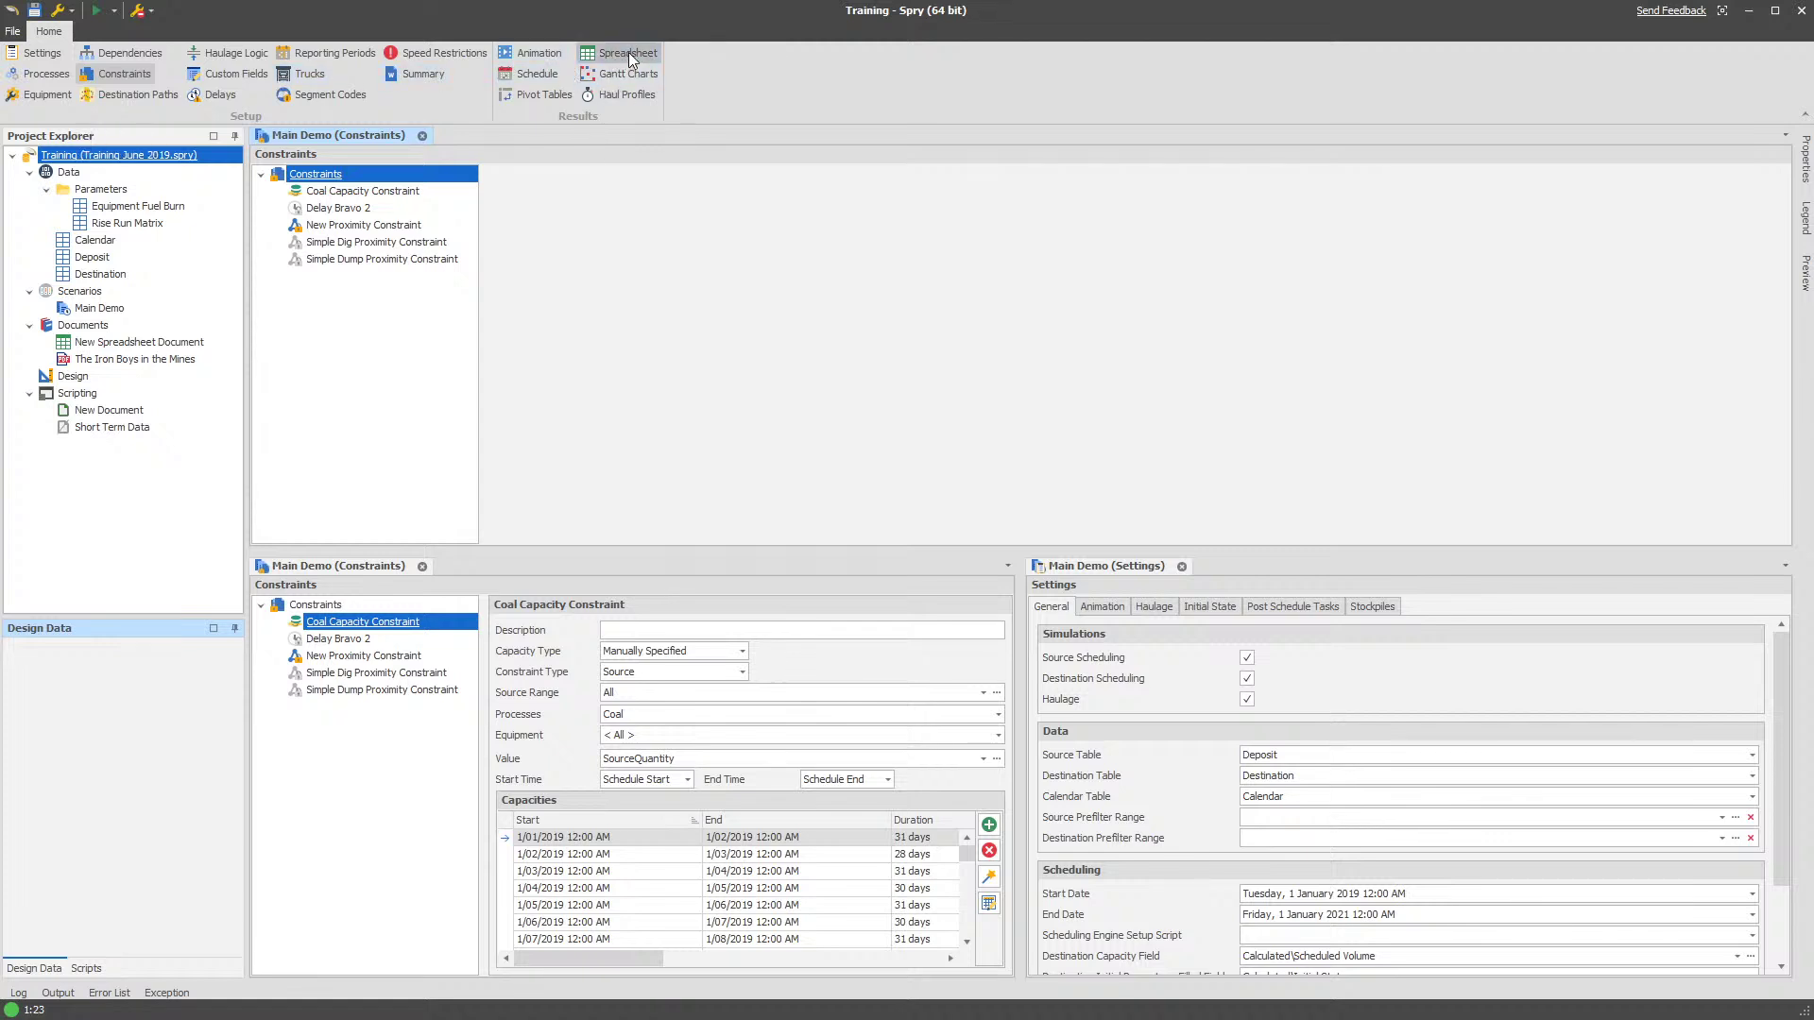
left_click(1101, 566)
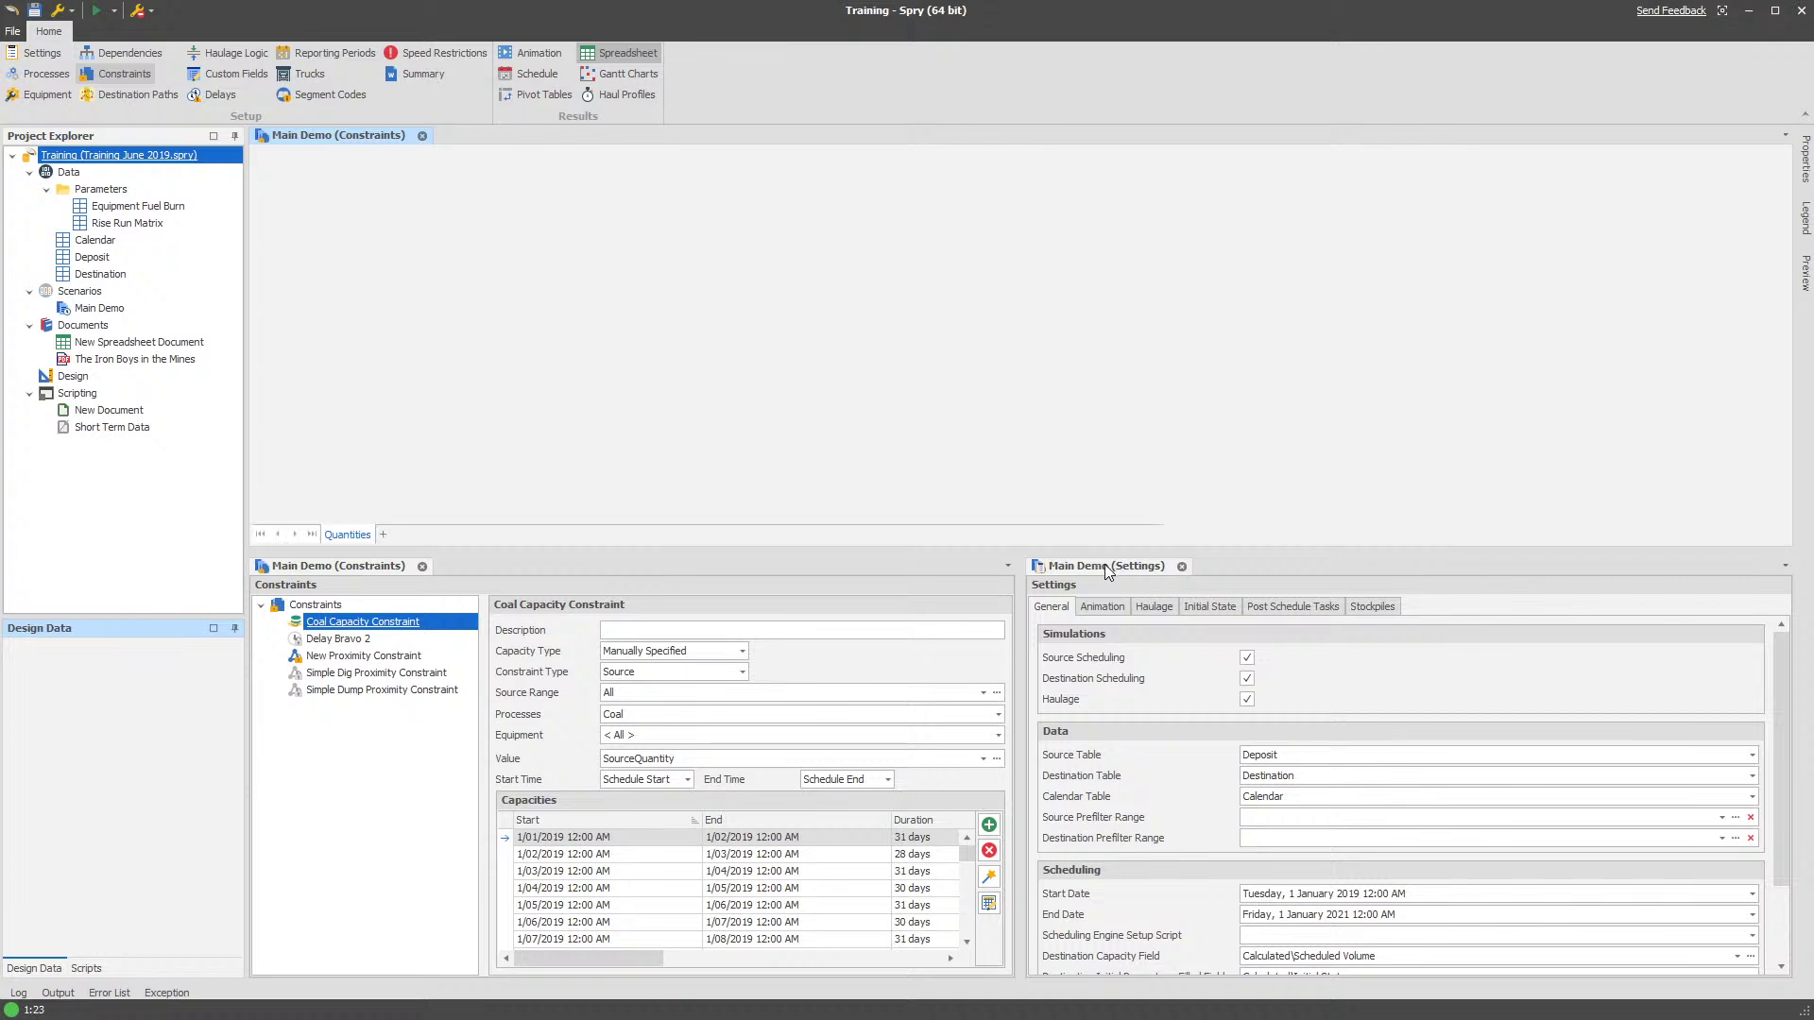
left_click(1181, 567)
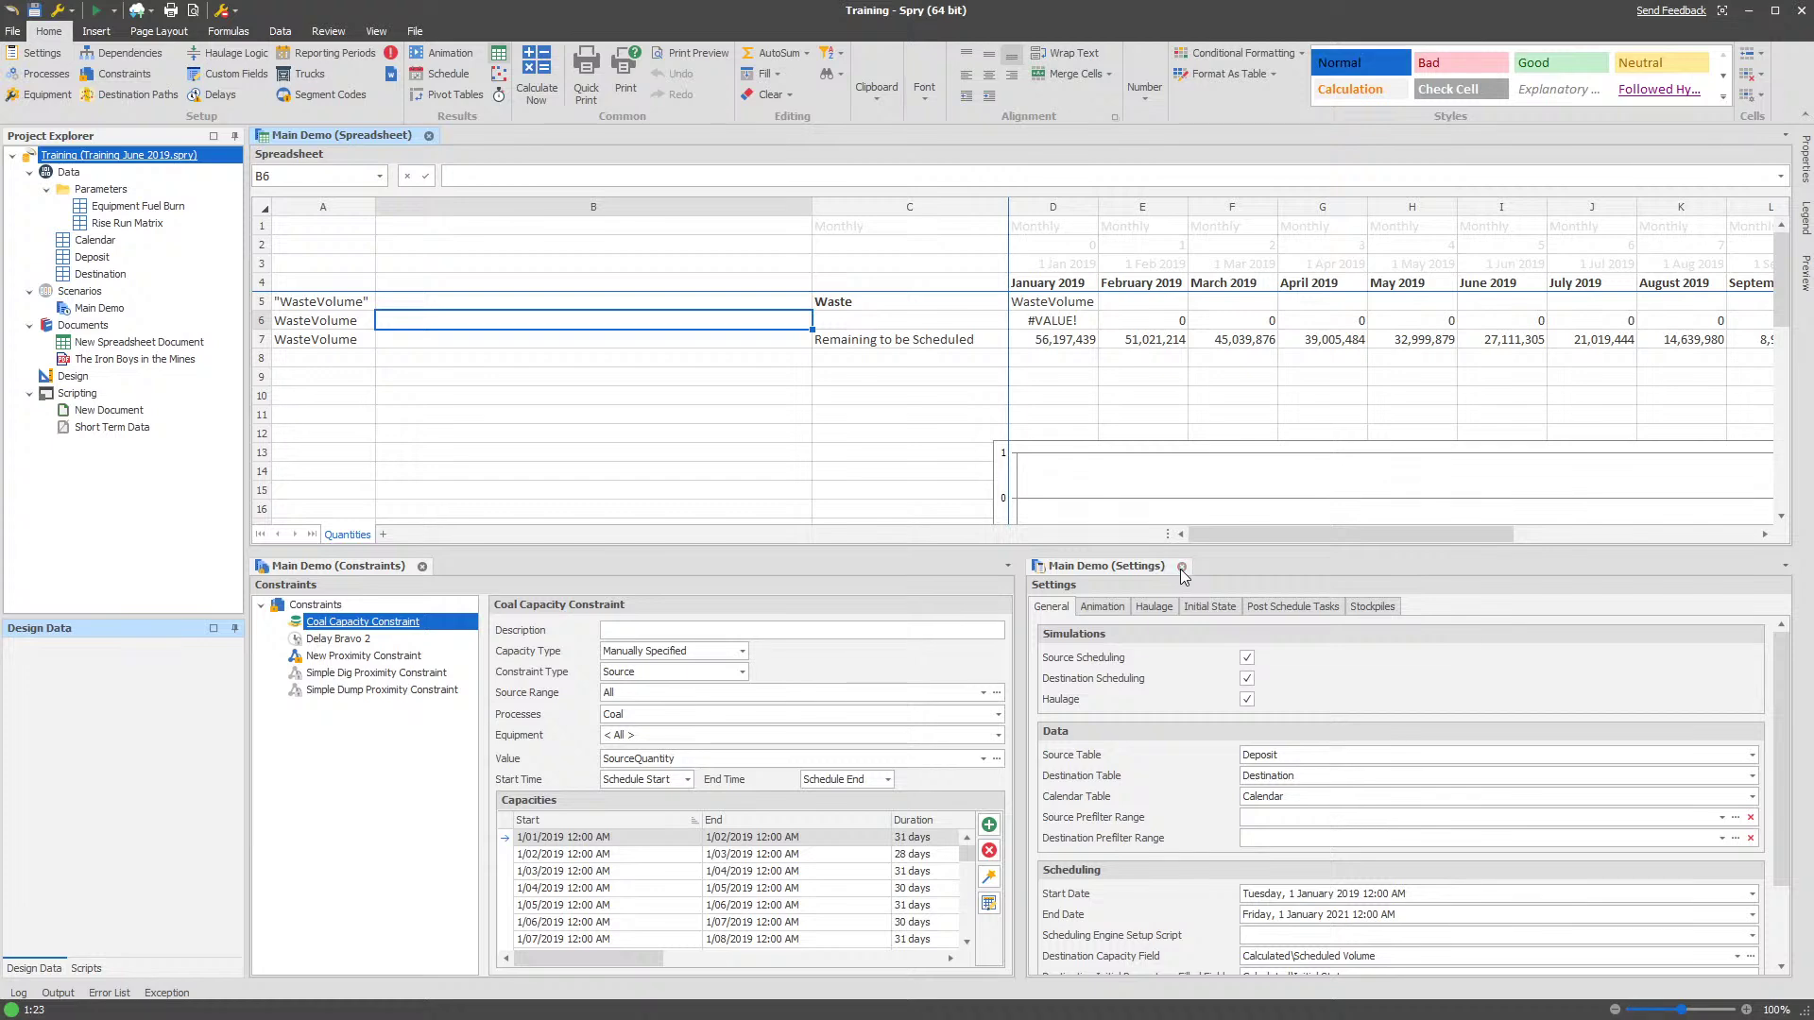
left_click(422, 567)
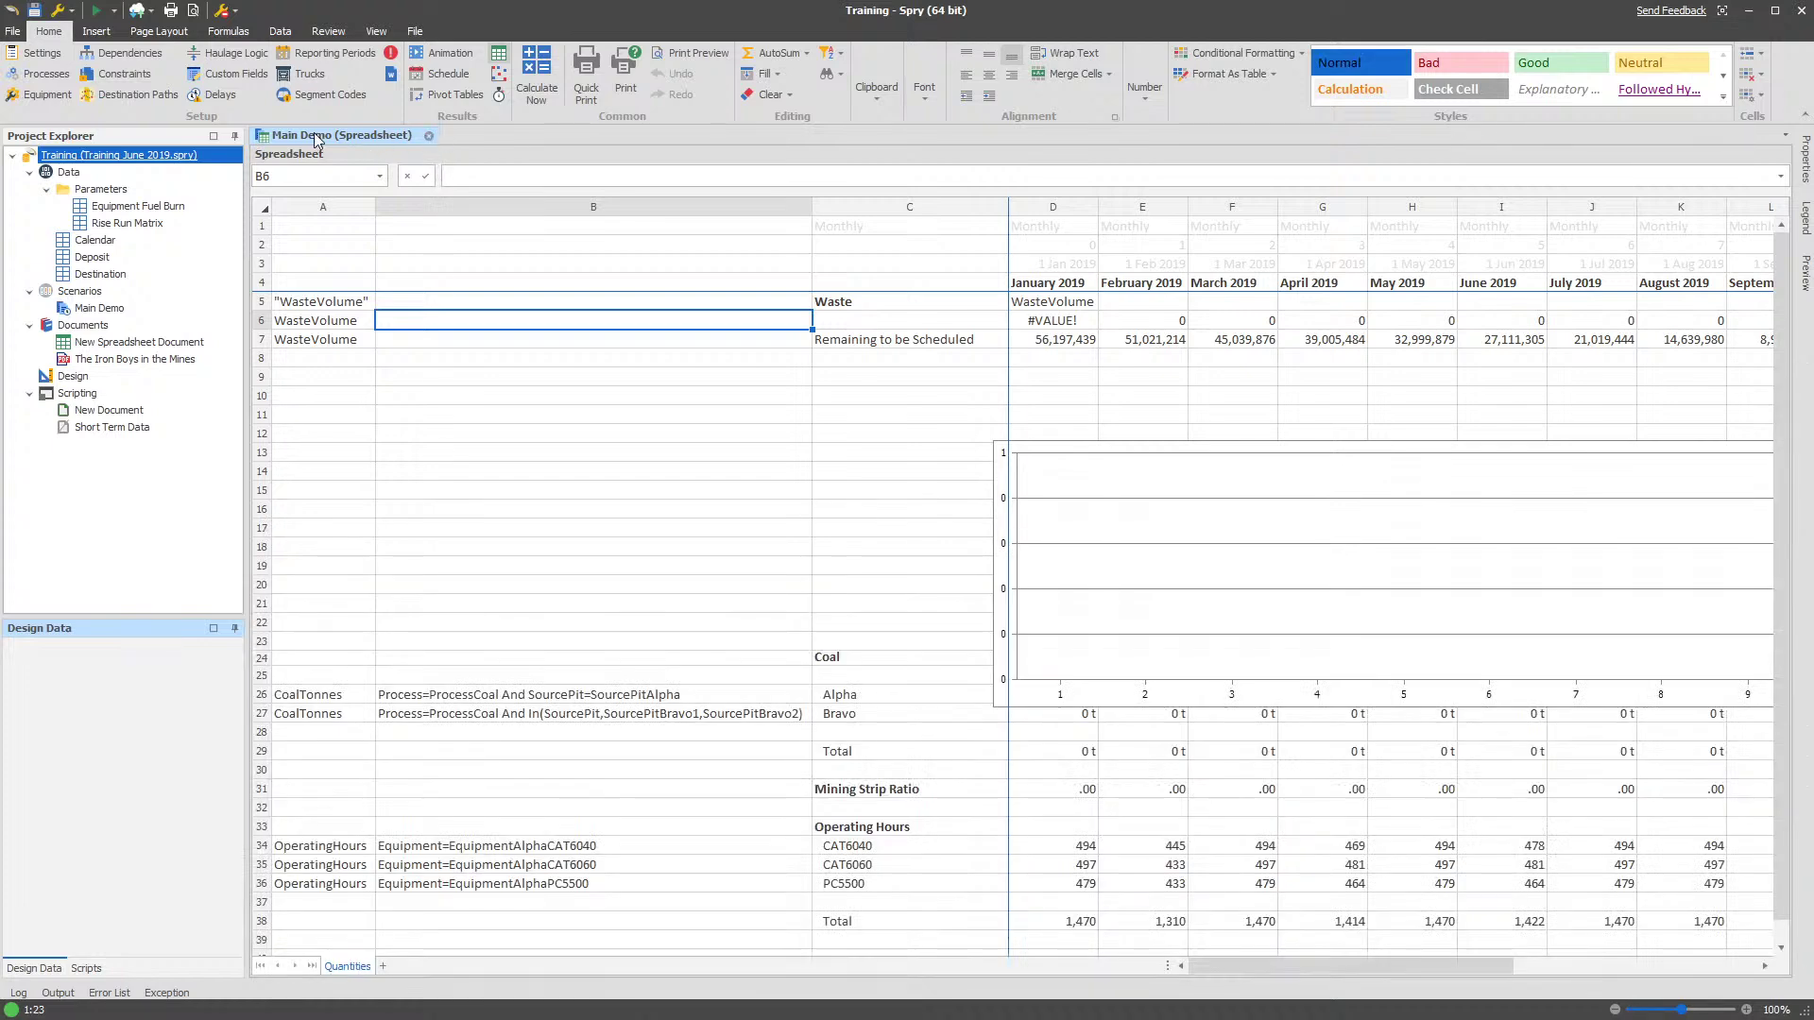
Open the Main Demo scenario and display its Haulage Logic
double_click(102, 308)
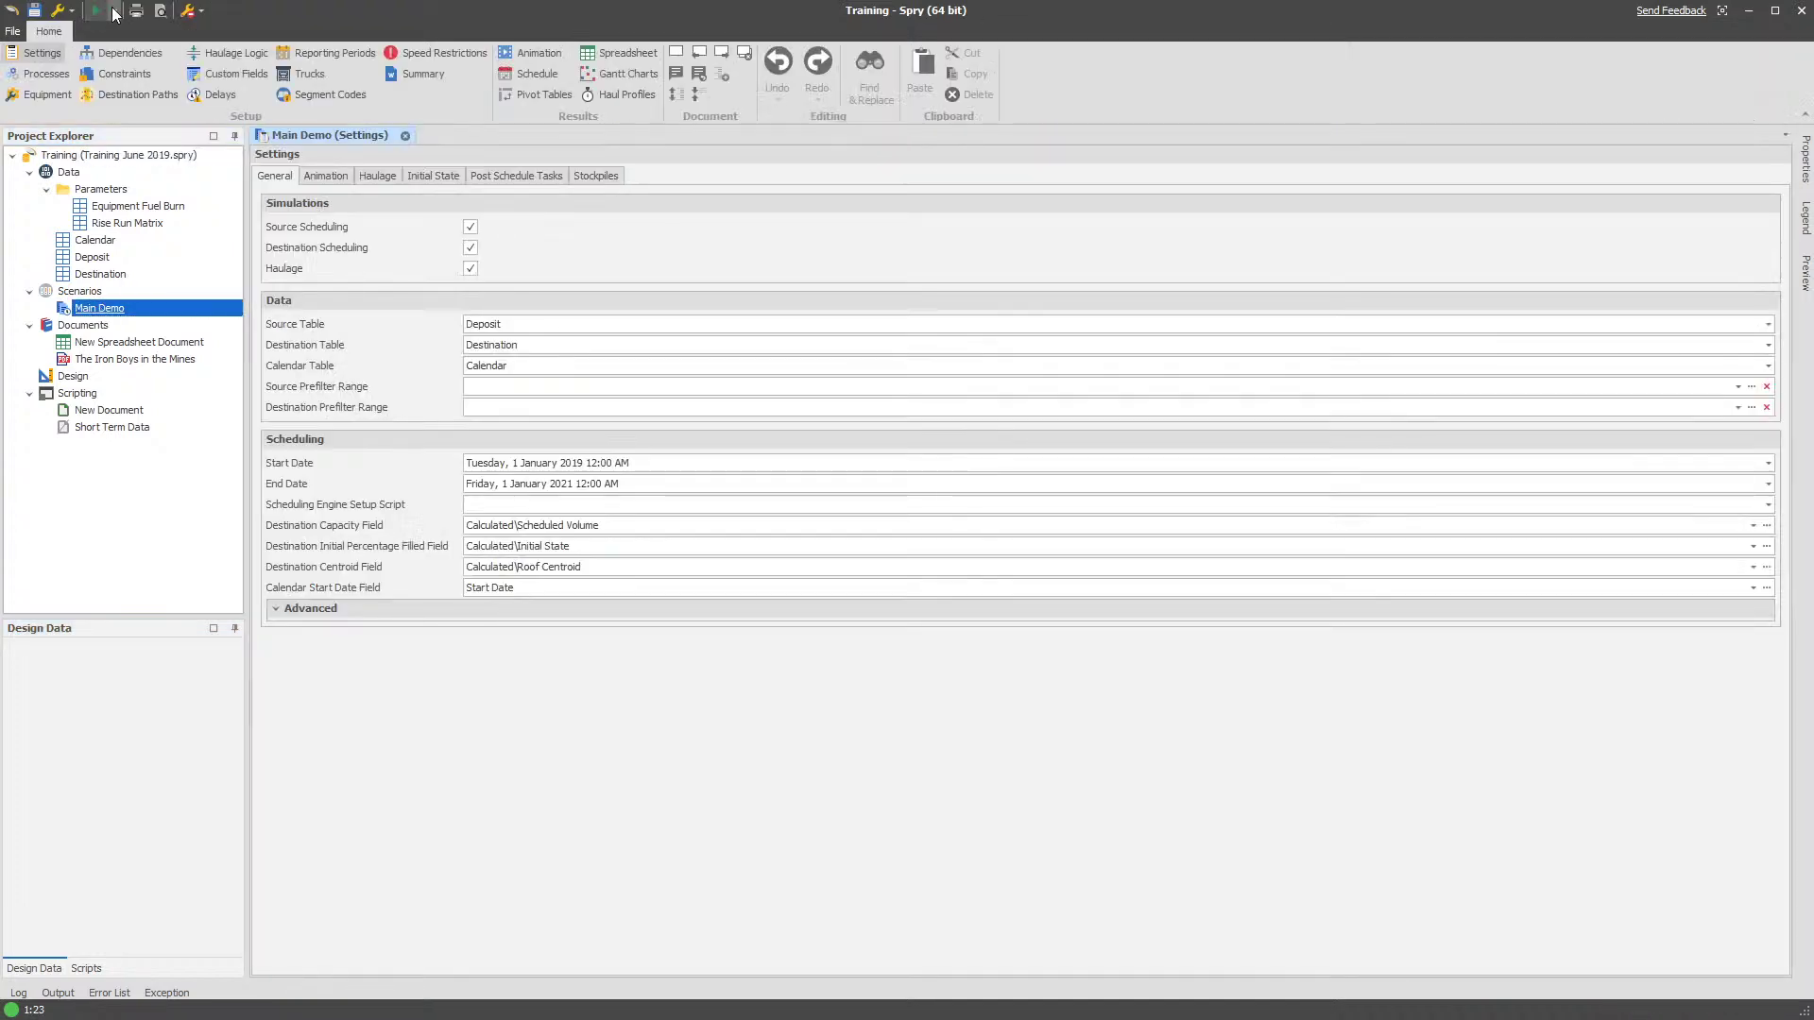
left_click(103, 21)
left_click(261, 54)
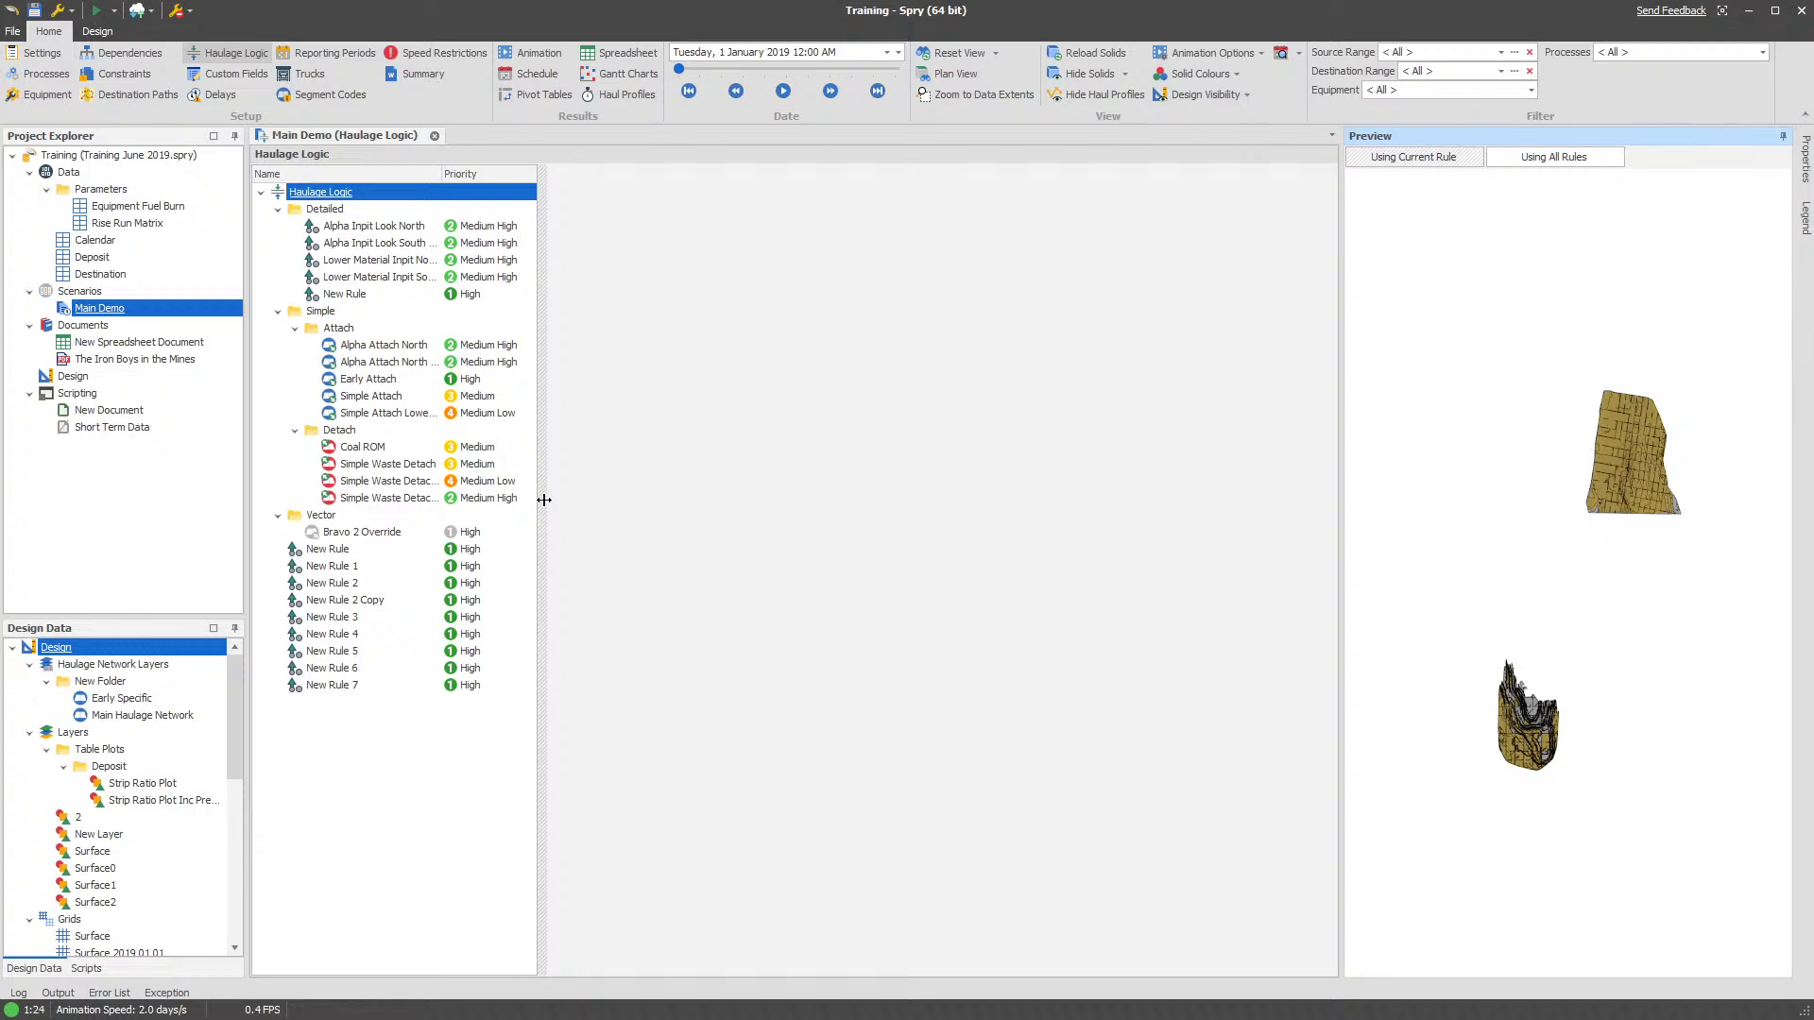
Preview the two Lower Material Inpit rules and the Alpha Inpit Look North rule, and close the Haulage Logic window
left_click(369, 261)
left_click(370, 278)
left_click(375, 227)
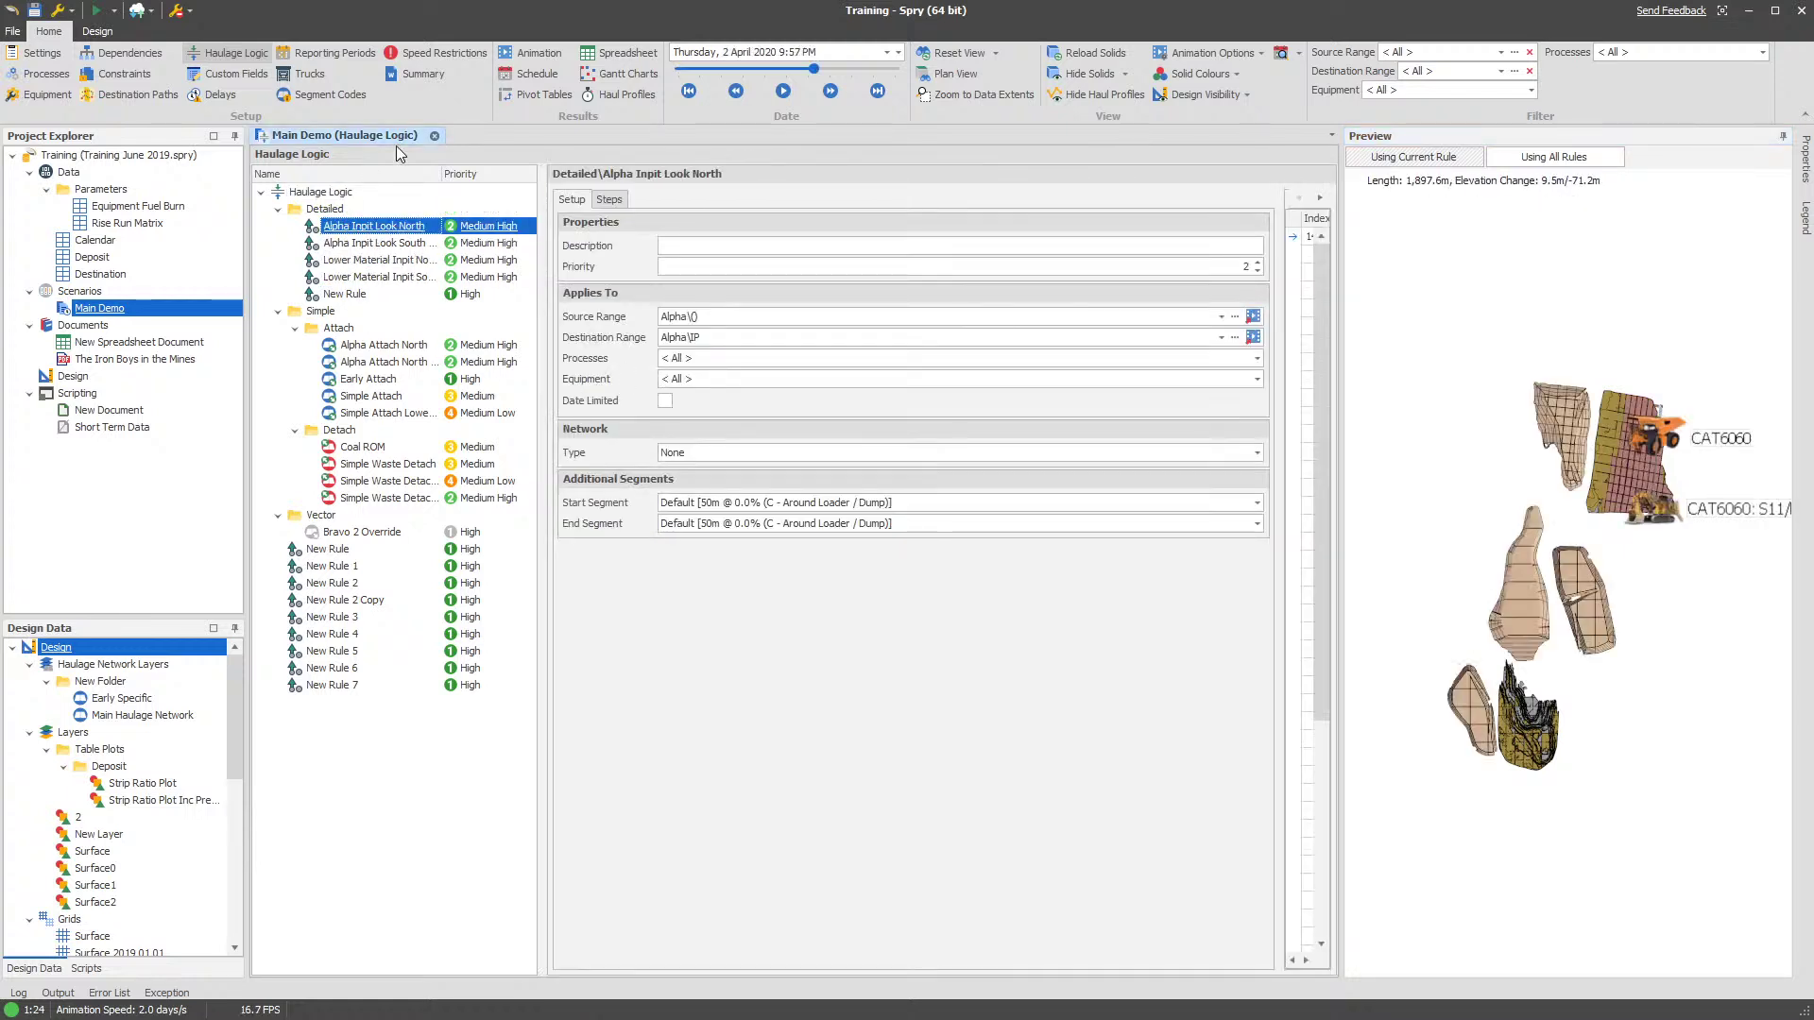
left_click(435, 136)
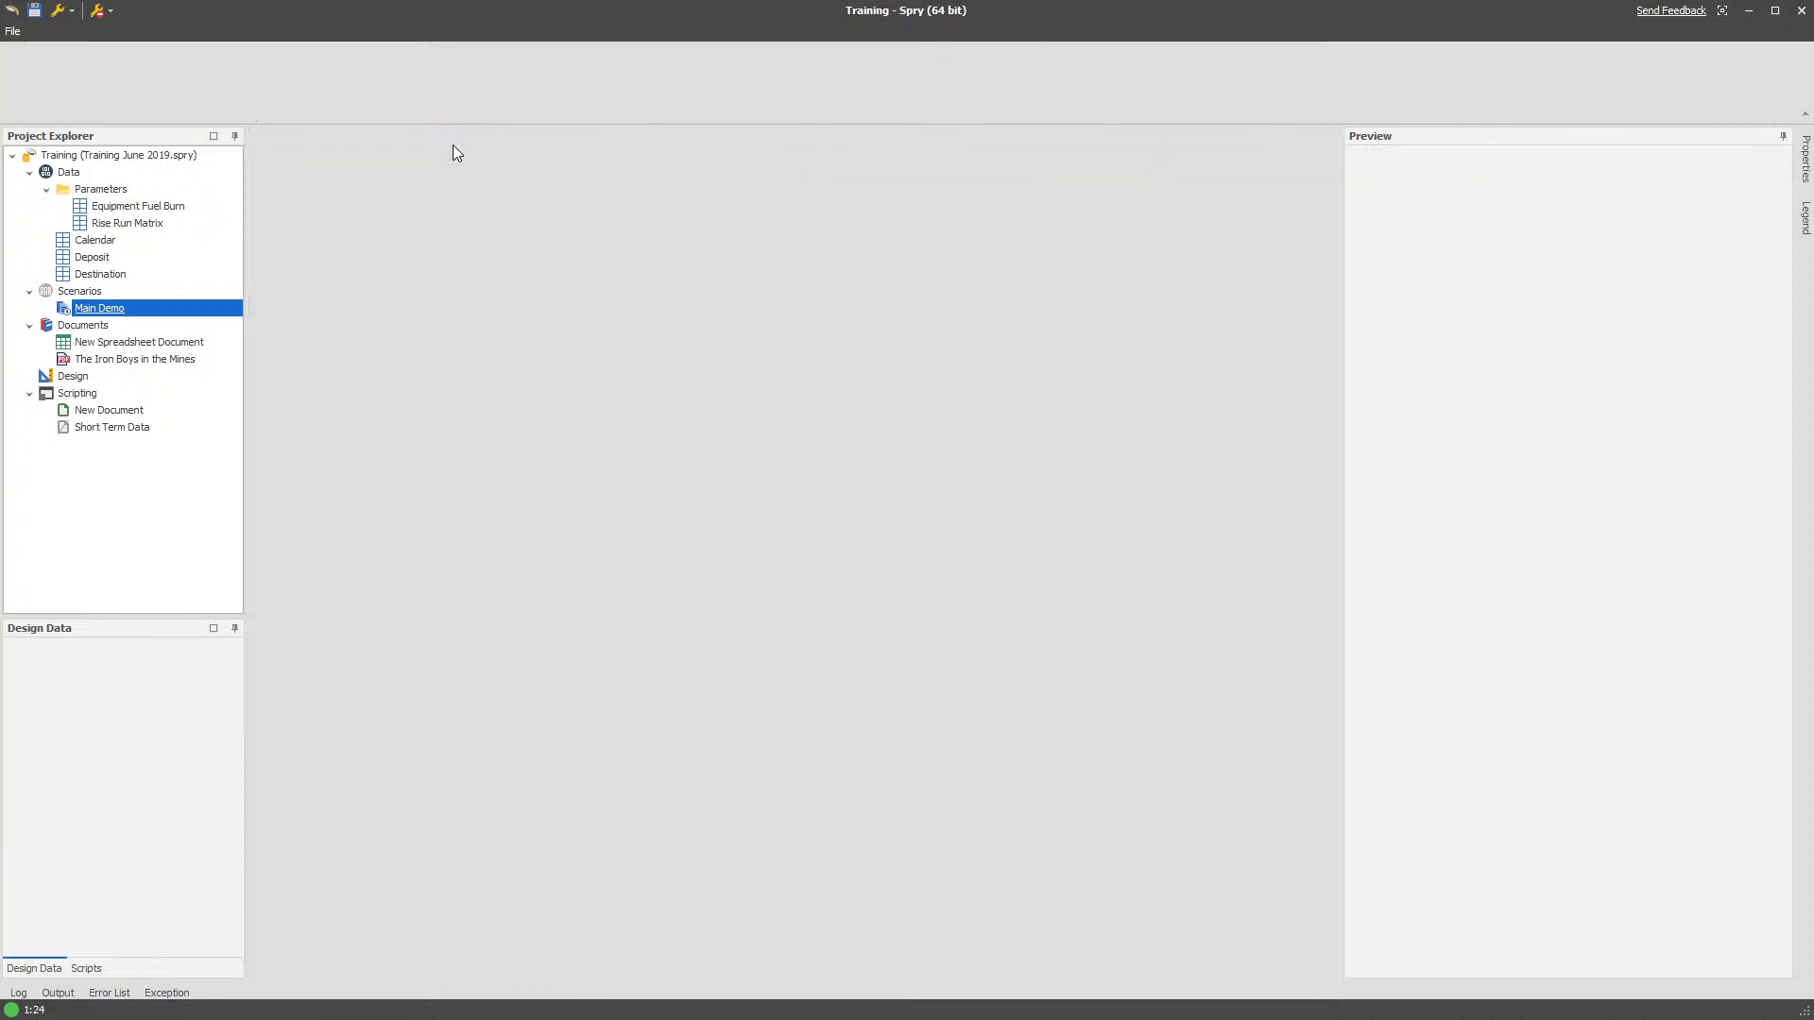
Open the Deposit table's data, and view the Send Feedback form before closing it without sending
left_click(103, 259)
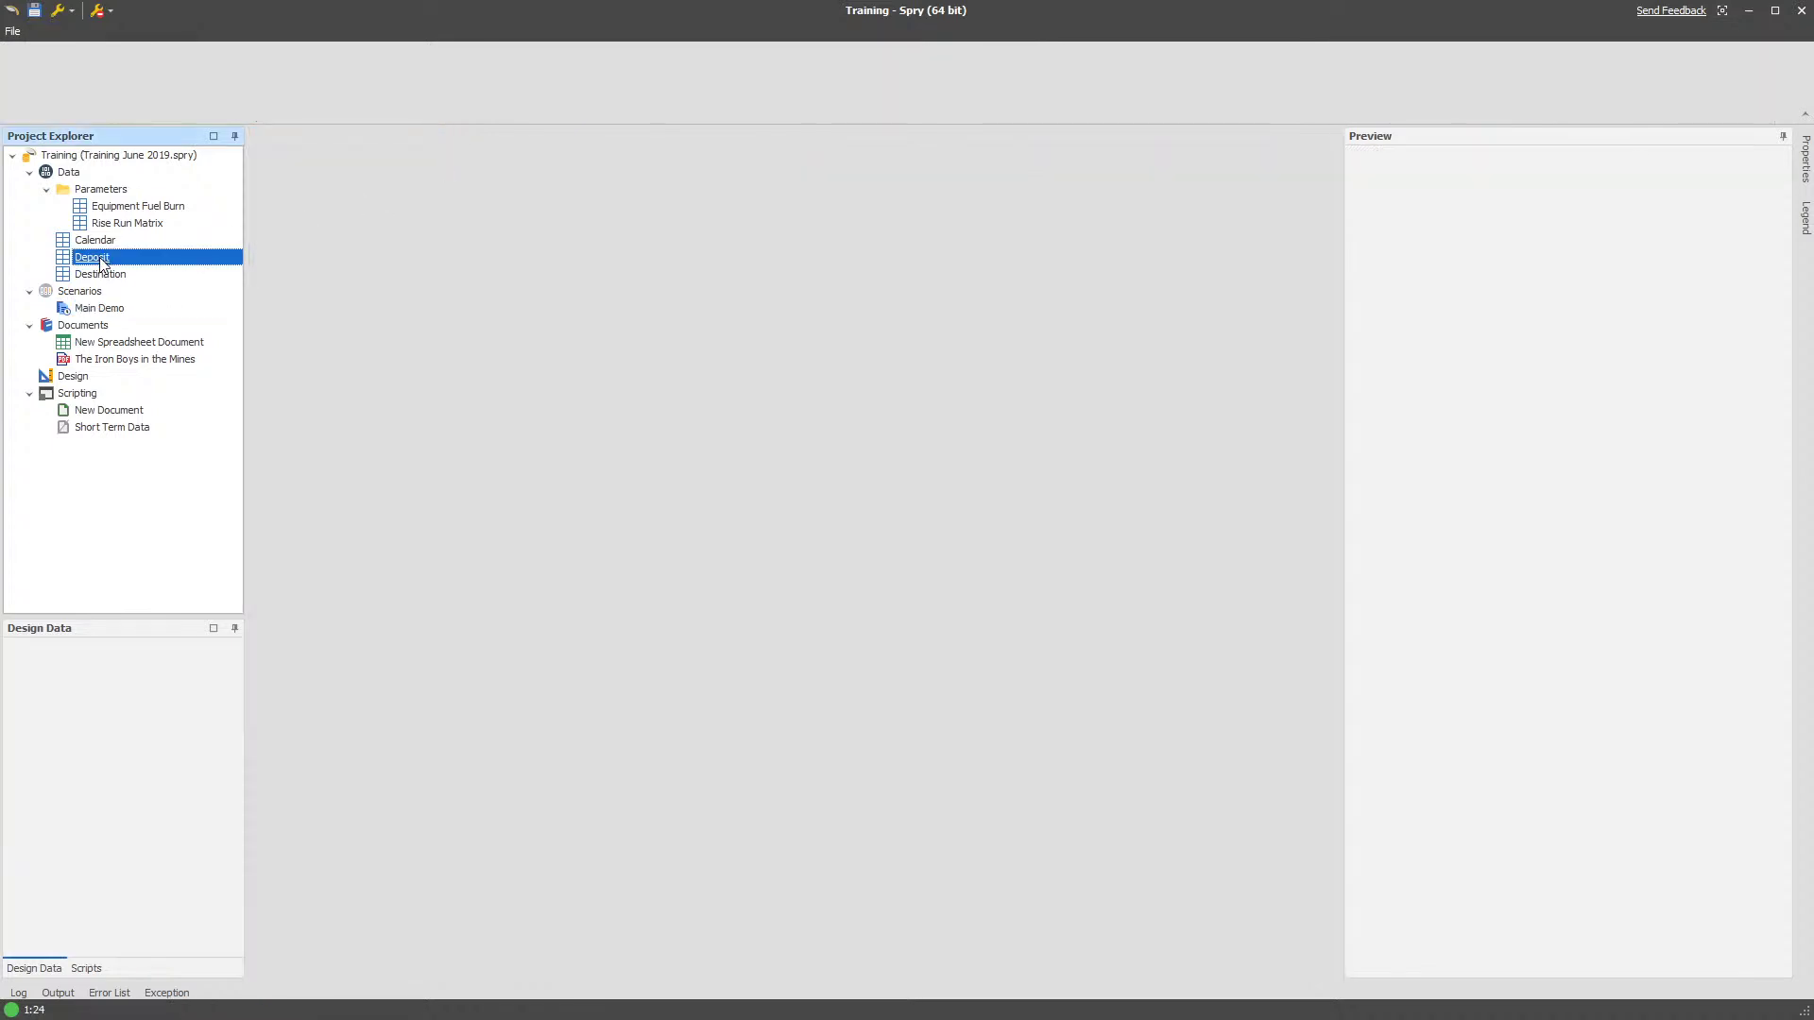
double_click(103, 260)
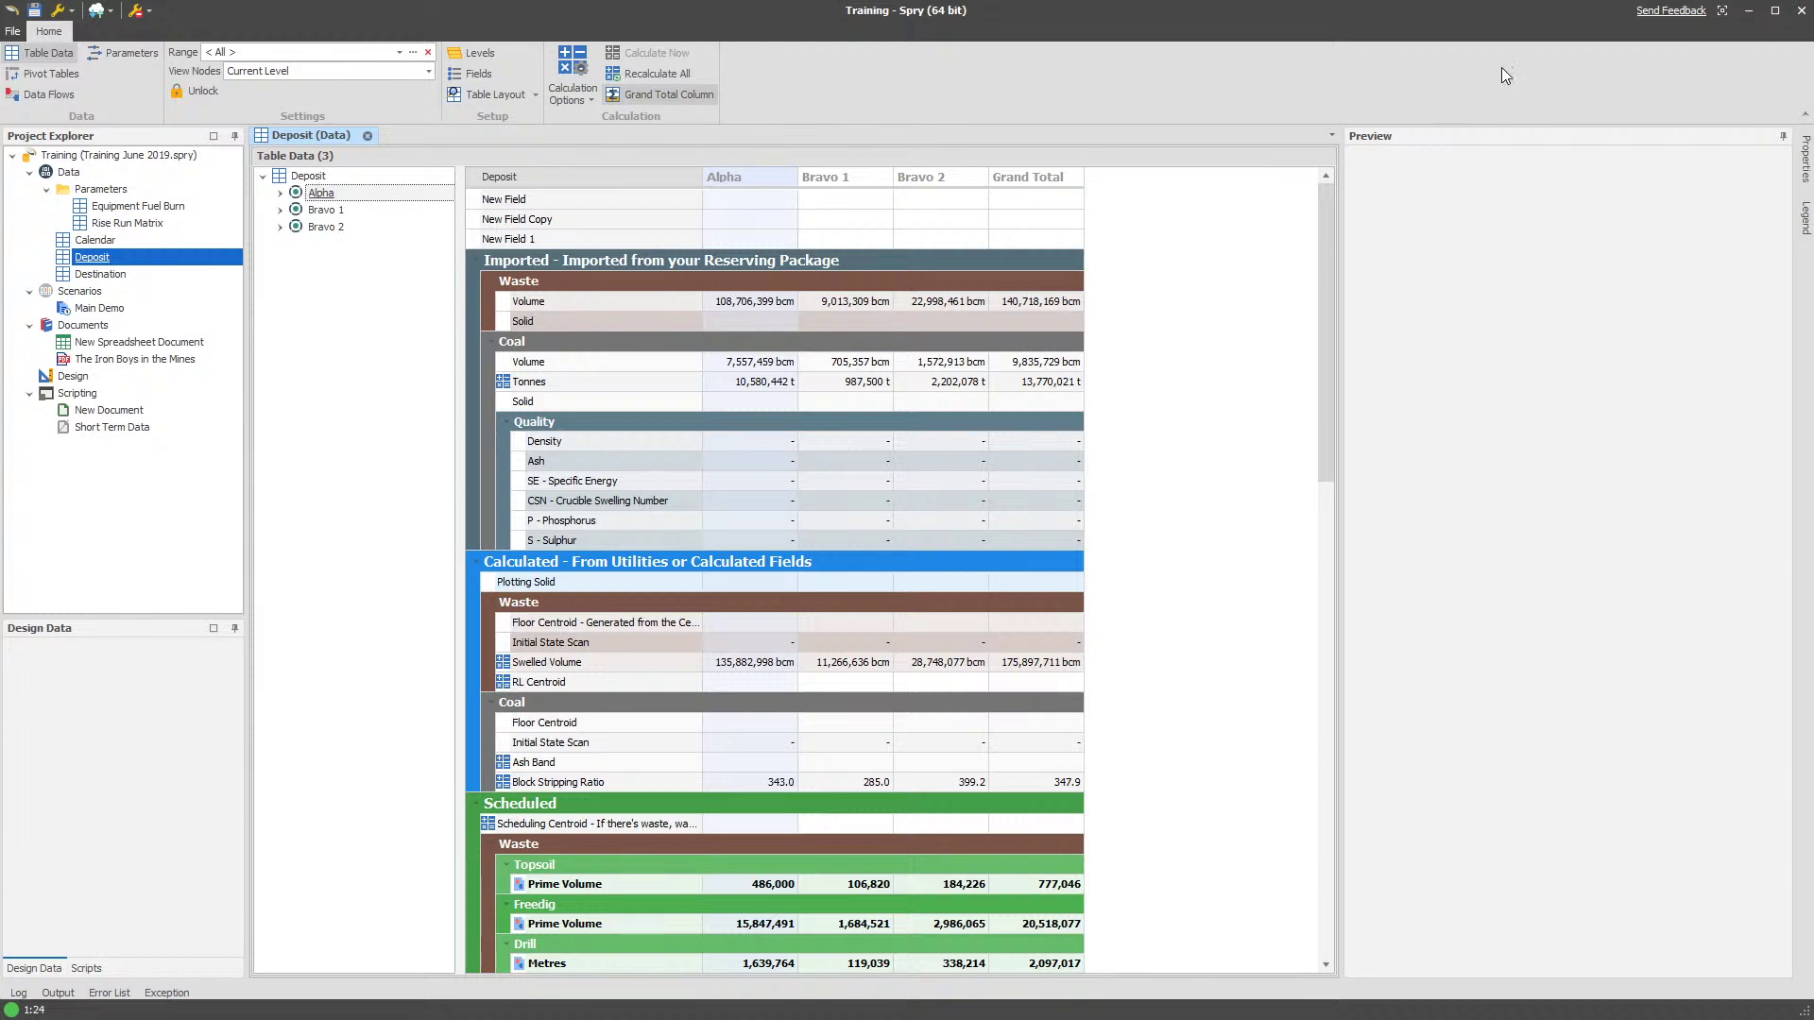
left_click(1651, 17)
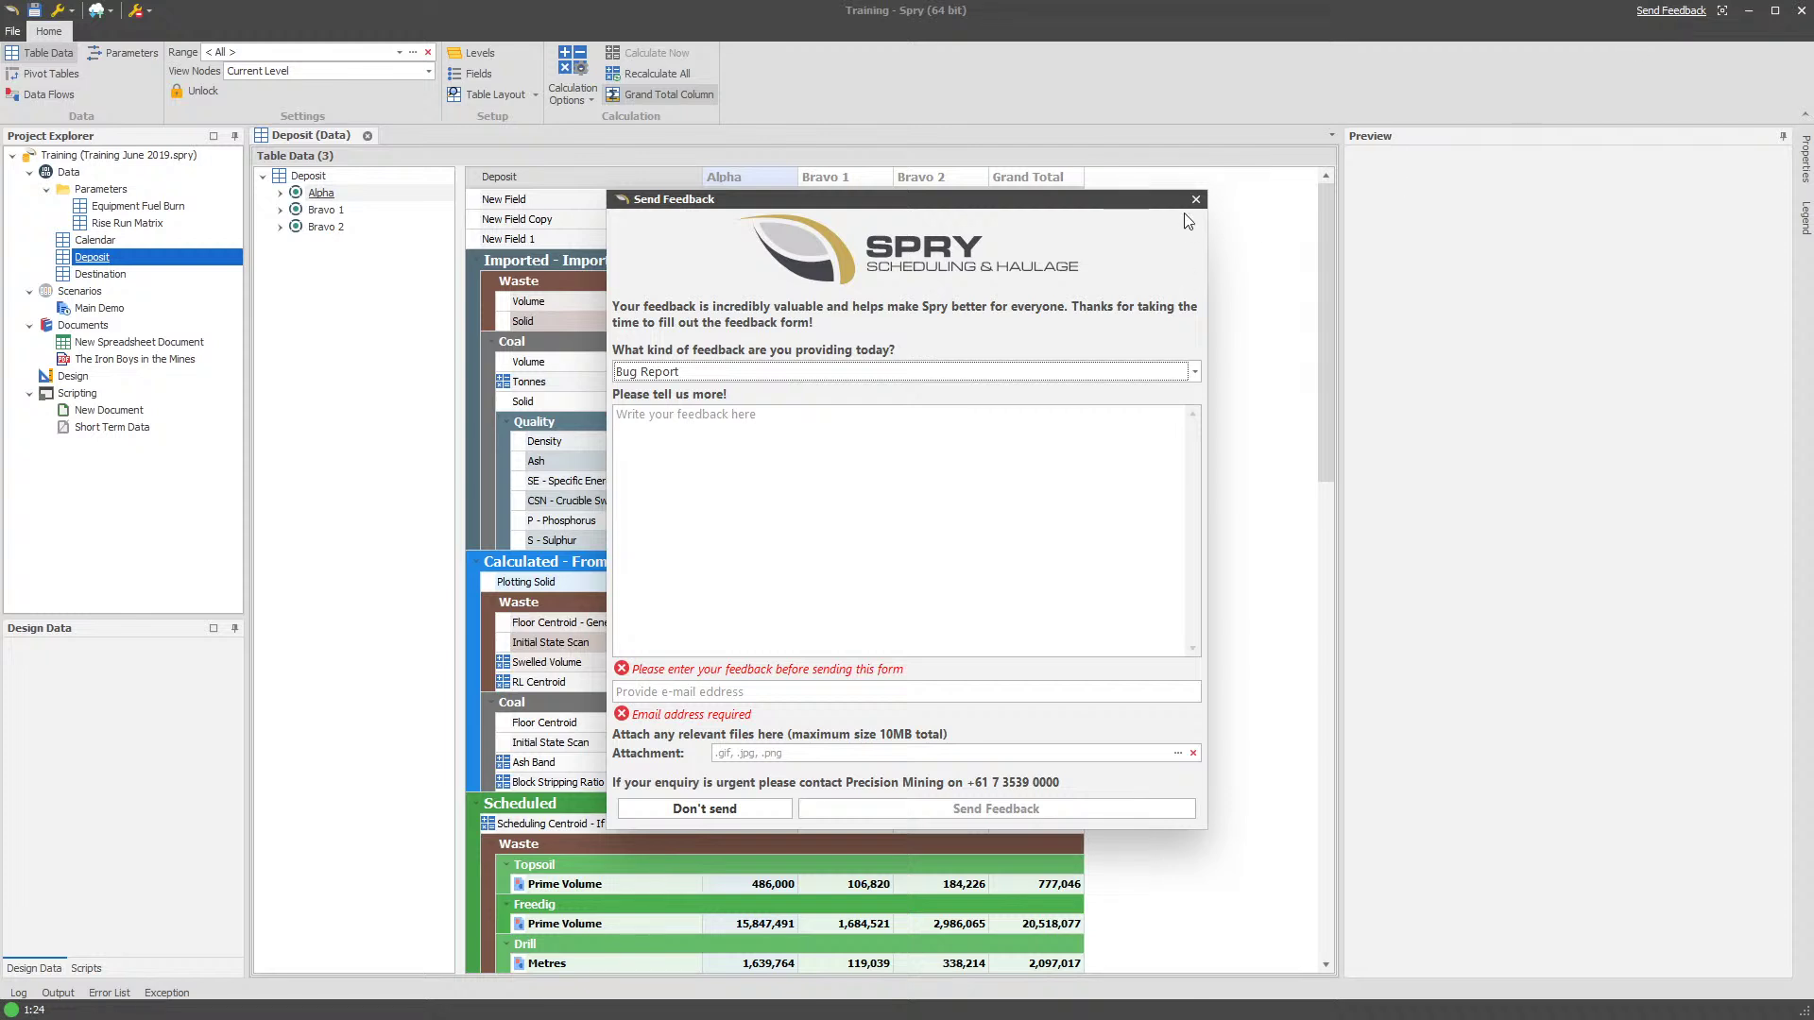
left_click(1197, 200)
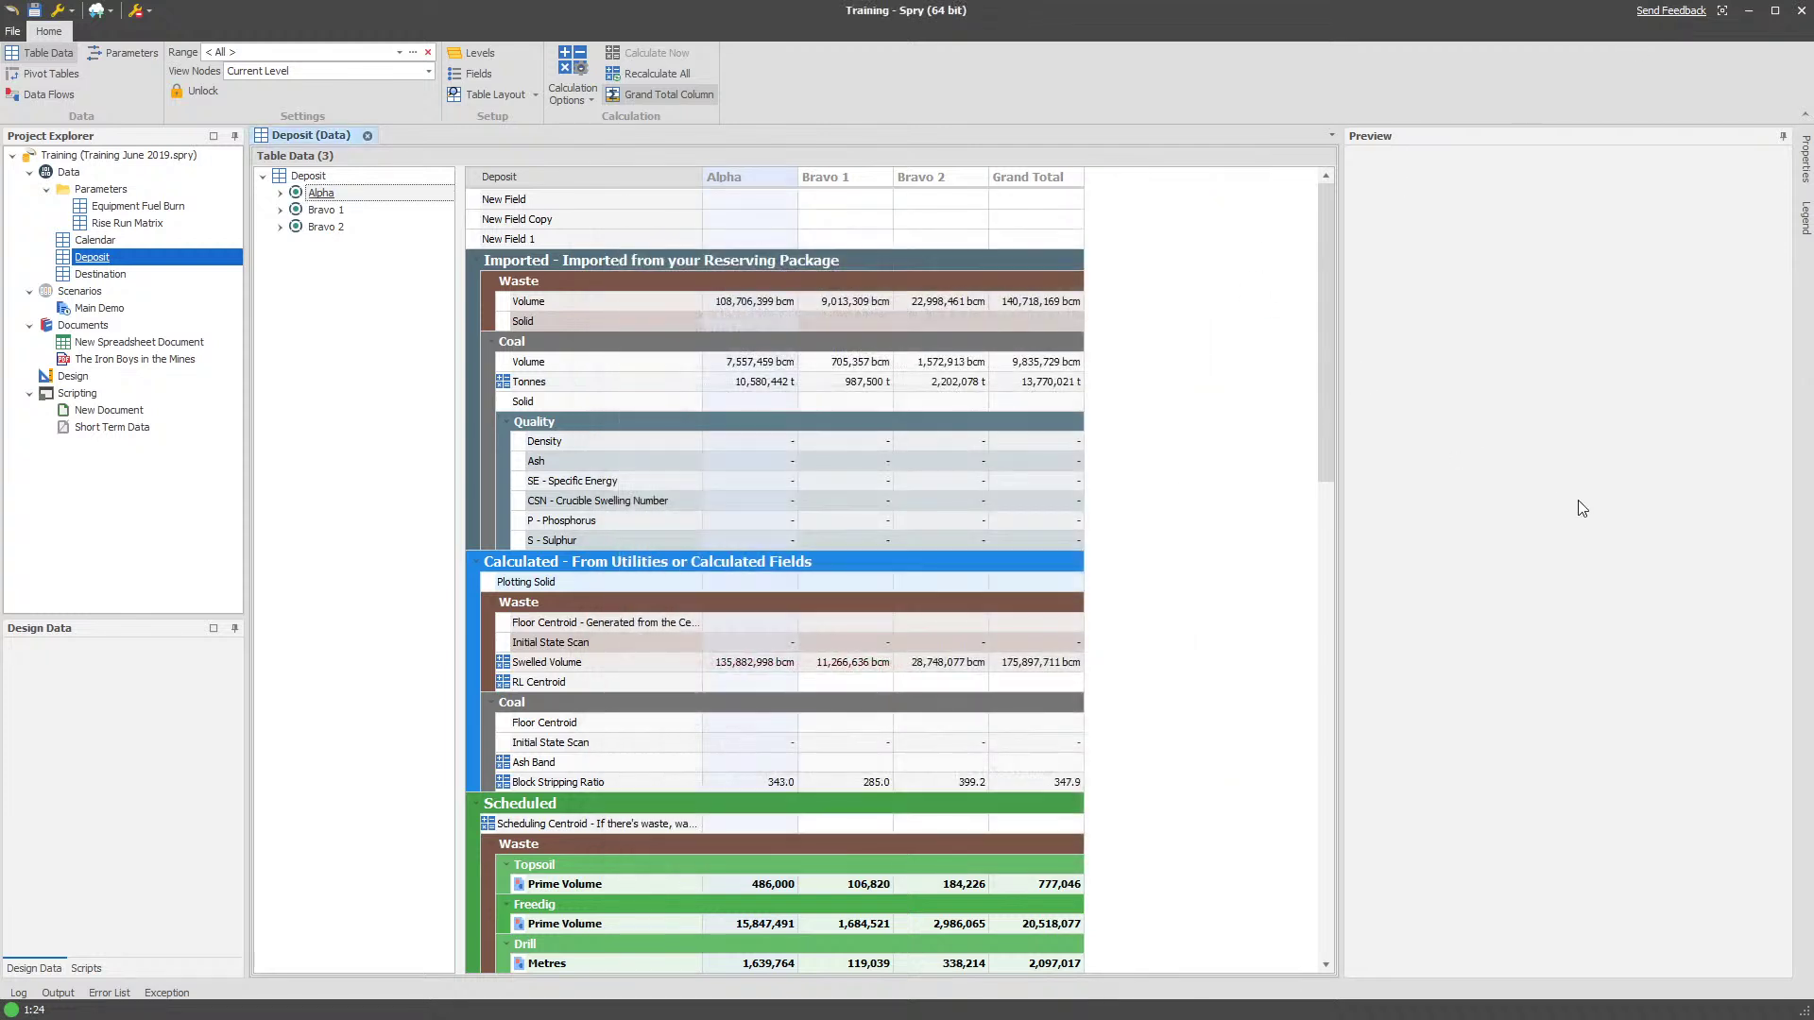